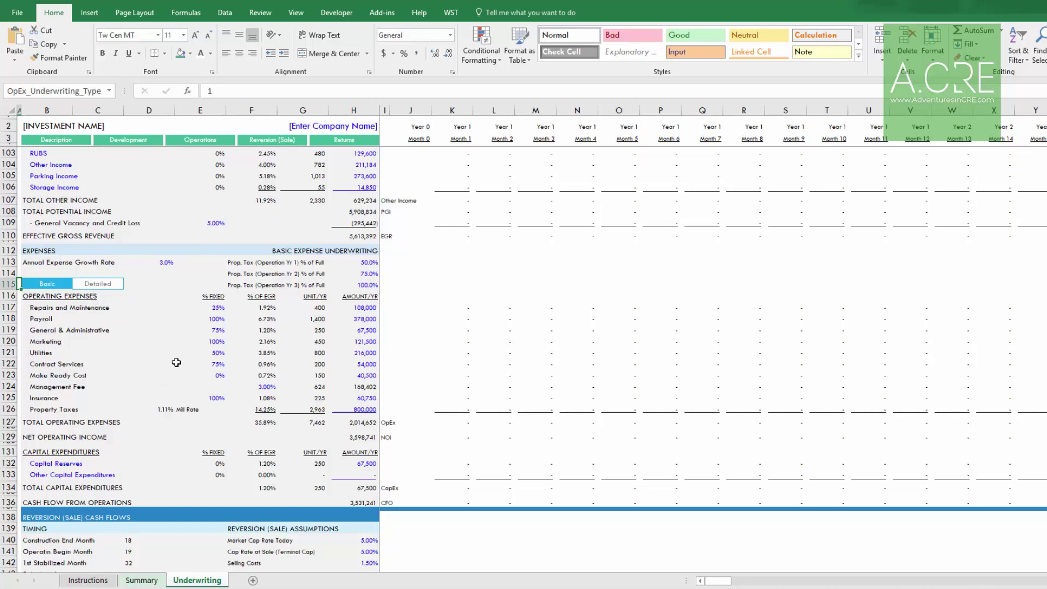
- Enter 65% as the debt loan-to-cost target in cell C69
scroll(176, 362, up, 16)
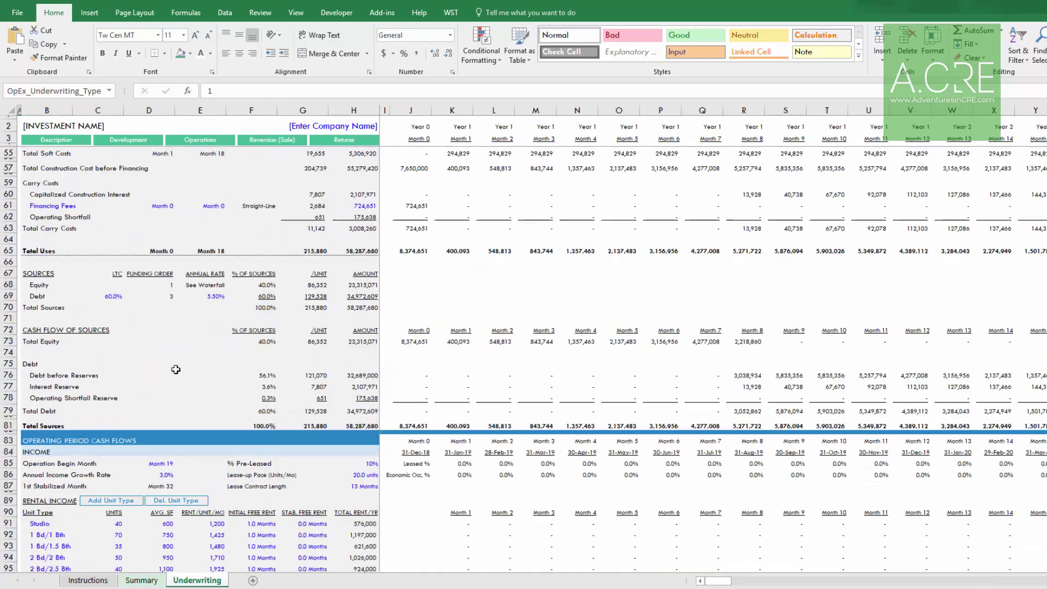
scroll(175, 369, up, 2)
click(113, 364)
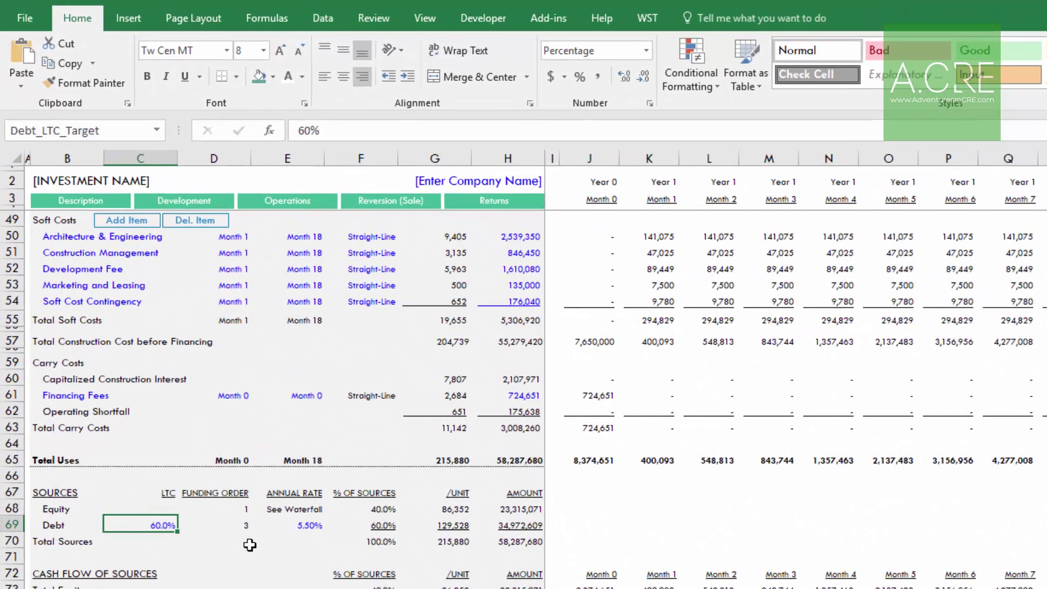
text(65)
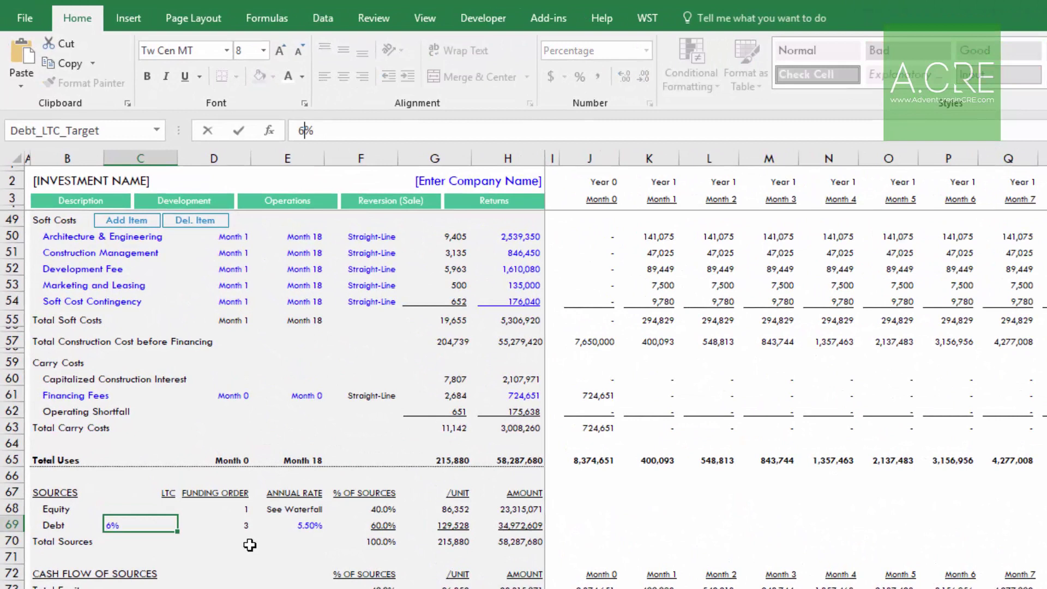
key(Return)
key(Up)
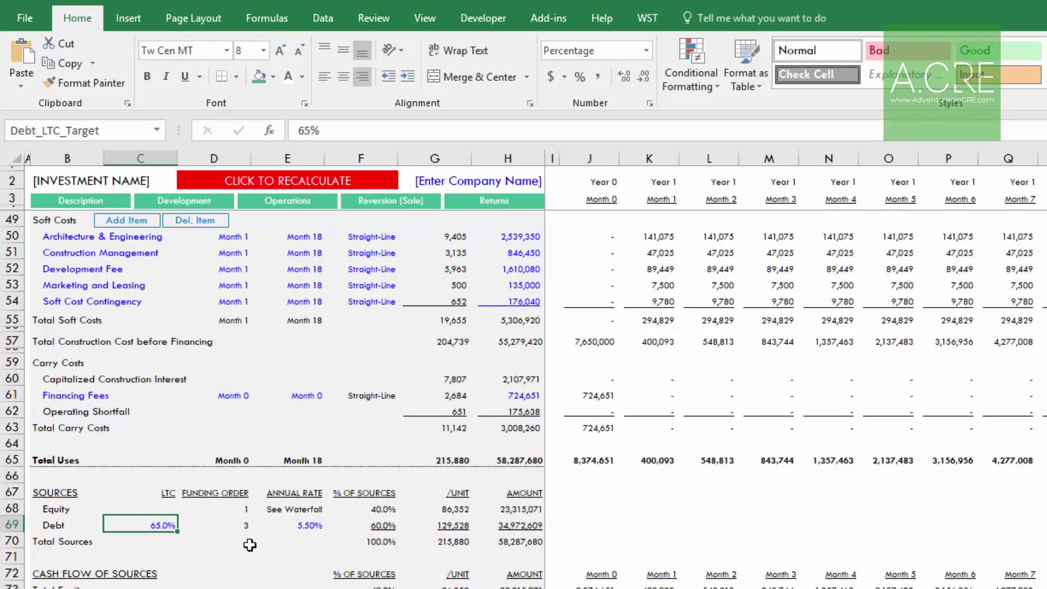
- Run the CLICK TO RECALCULATE macro and confirm the actual debt share reads 65%
click(372, 523)
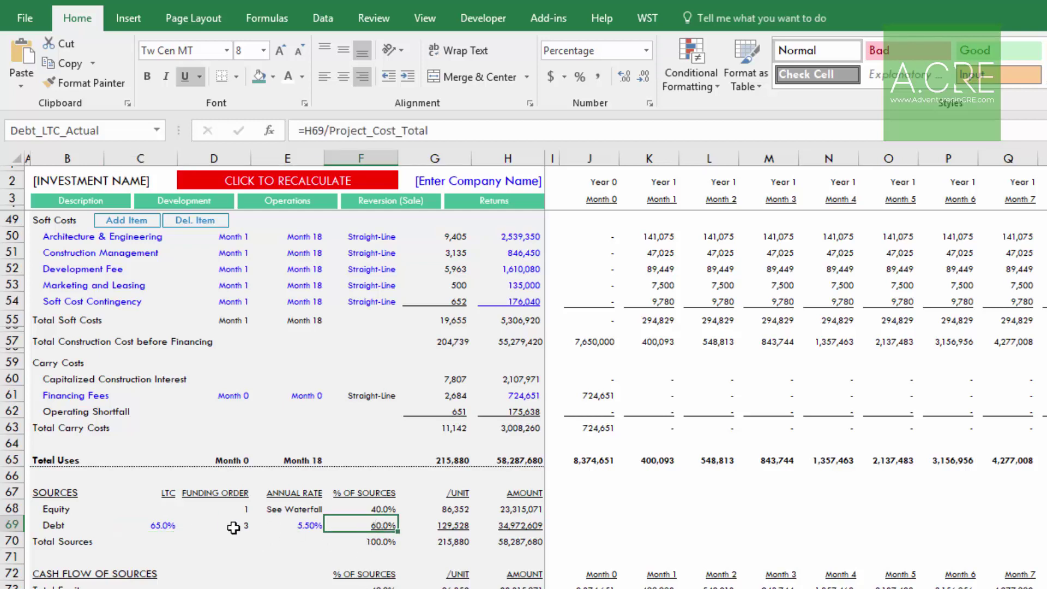
click(168, 524)
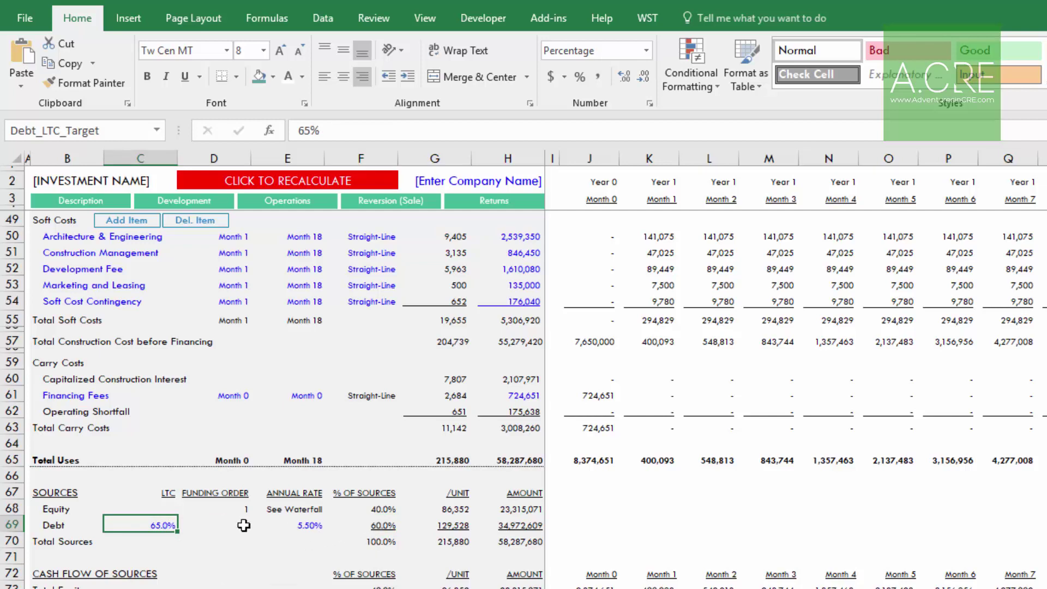
click(375, 525)
click(157, 524)
click(288, 185)
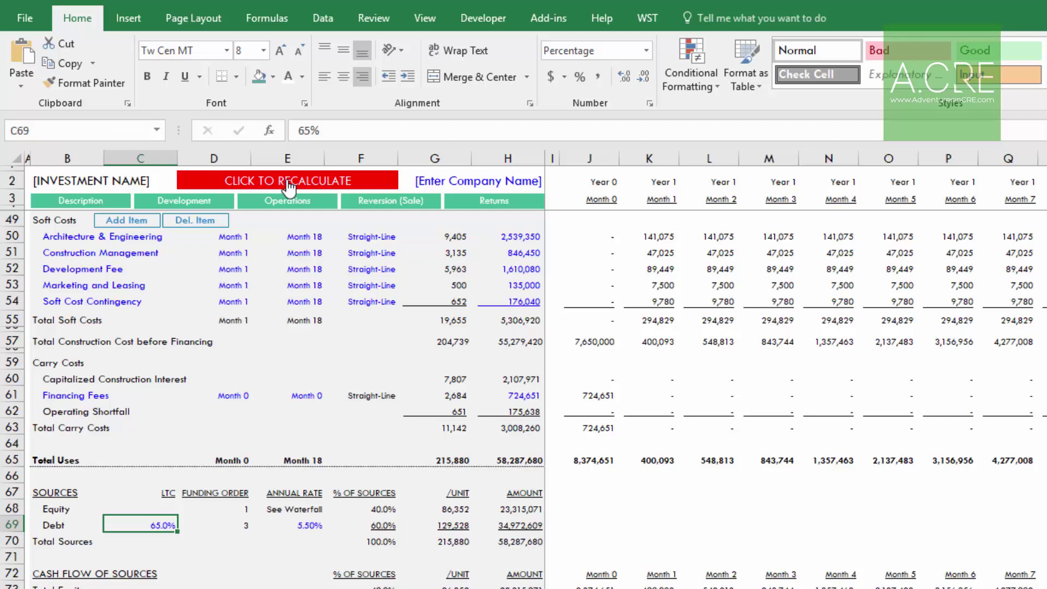
click(354, 526)
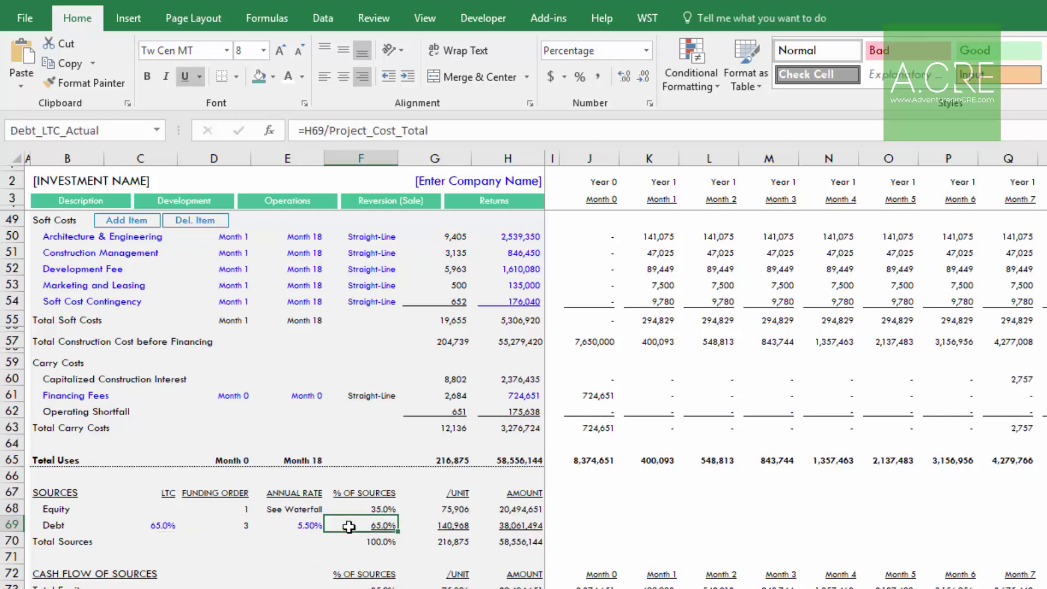
click(158, 524)
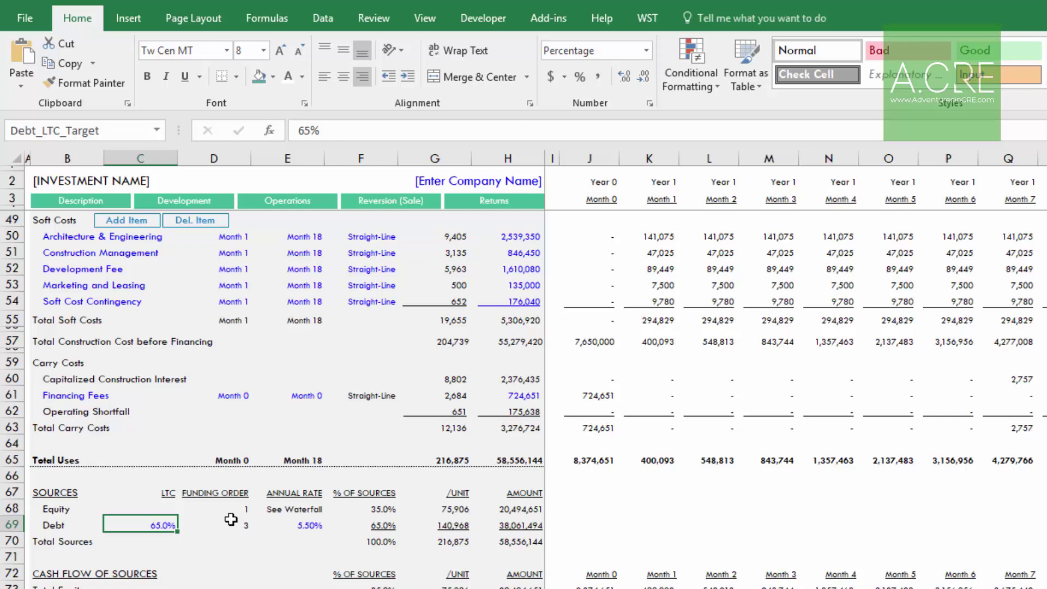
scroll(234, 523, down, 11)
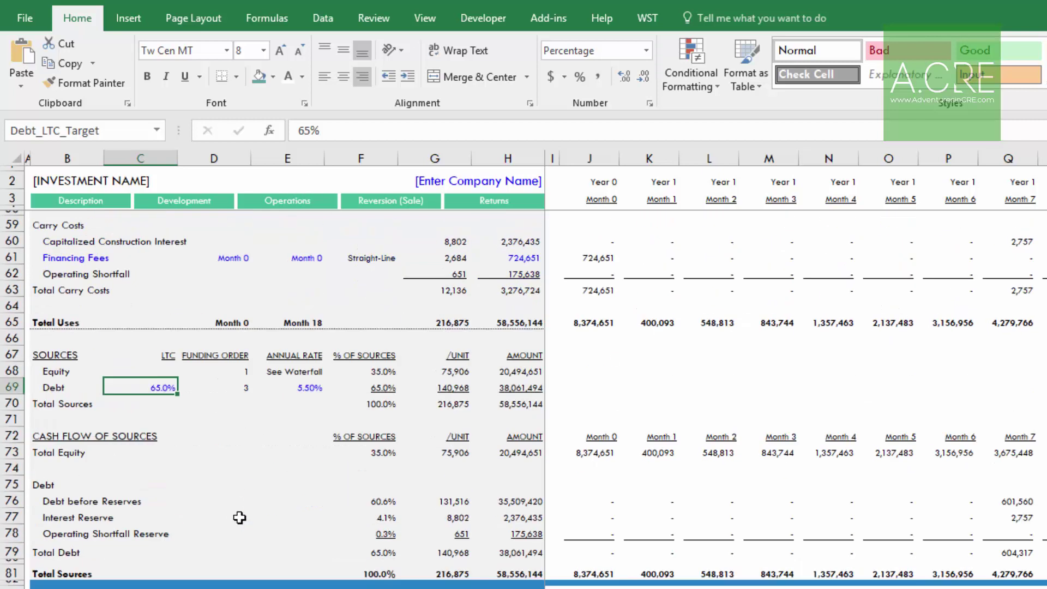
- Review the Repairs and Maintenance, Payroll and General & Administrative expense amounts
scroll(240, 526, down, 5)
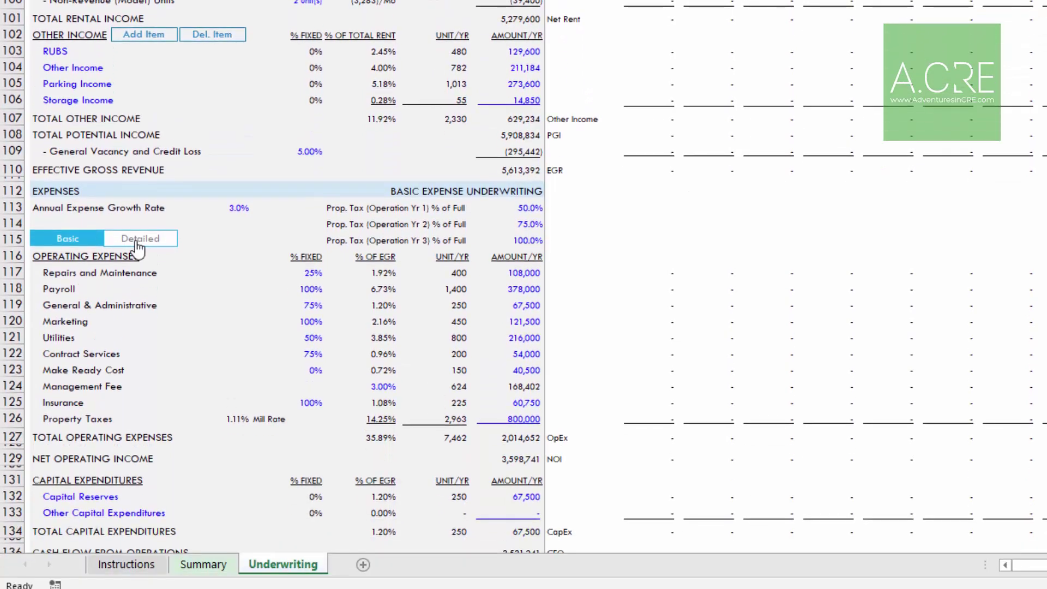
scroll(137, 246, down, 1)
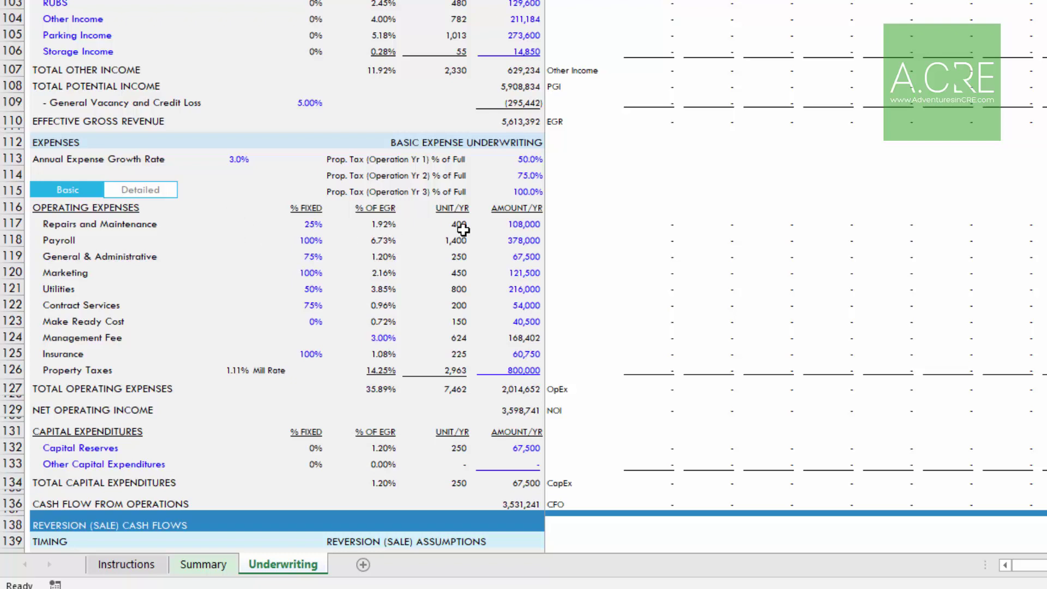
click(74, 224)
click(515, 228)
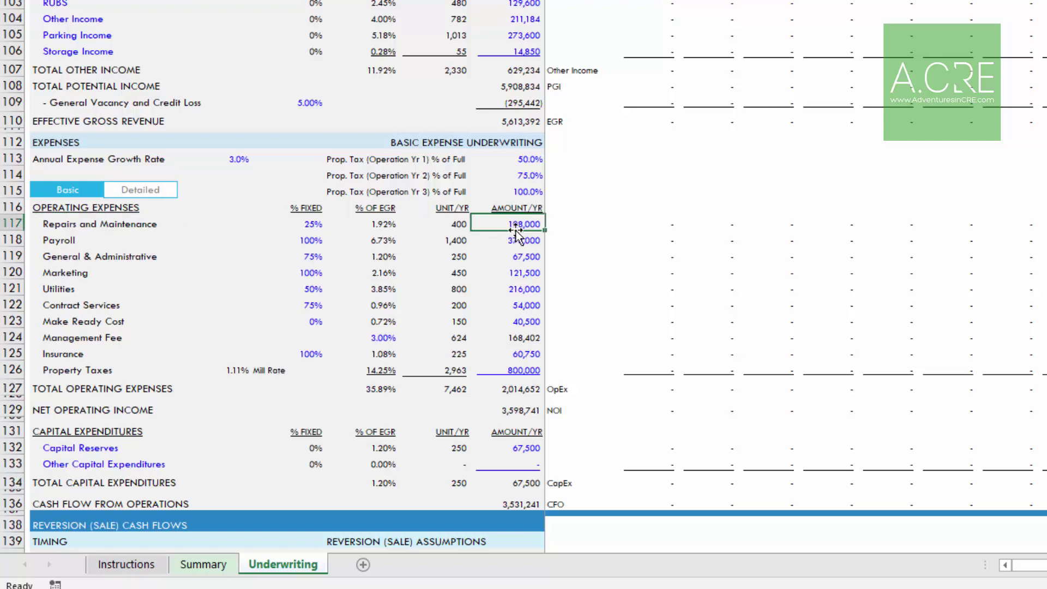
click(513, 238)
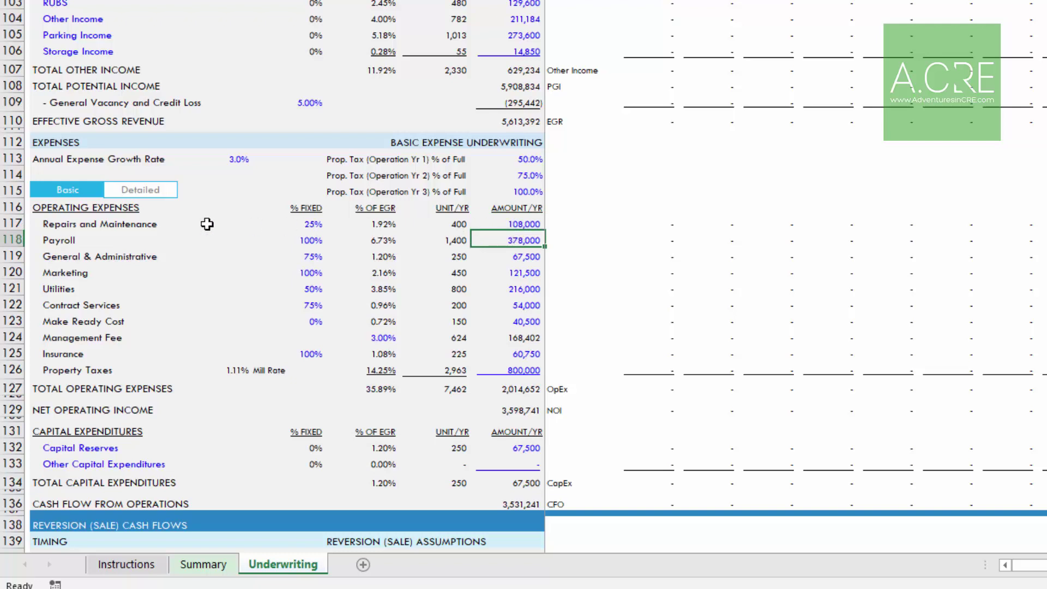
click(67, 238)
click(71, 258)
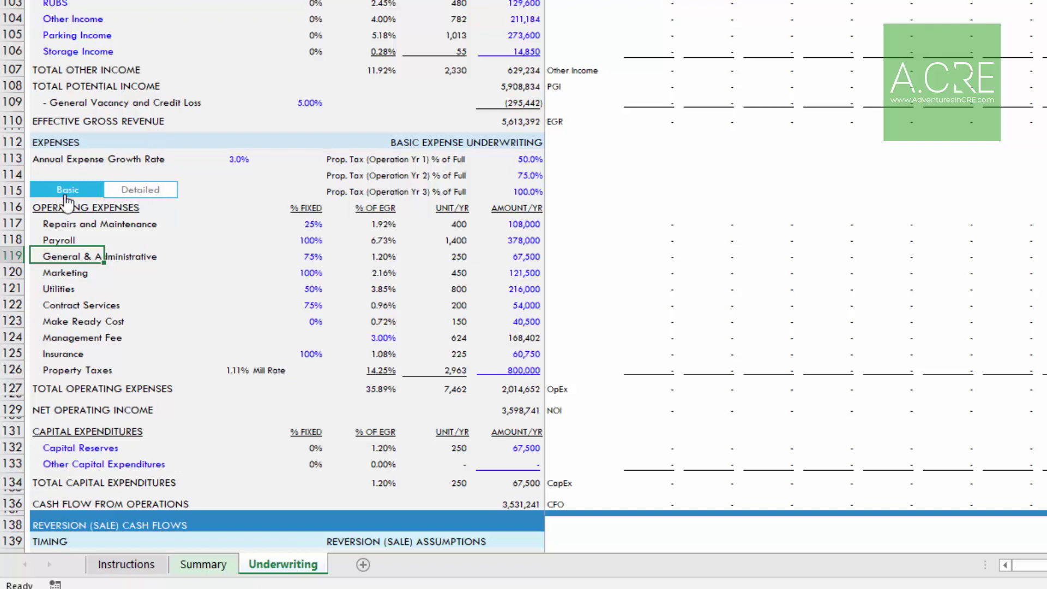
- Toggle the Basic/Detailed slicer between modes, ending on Detailed expense underwriting
click(146, 191)
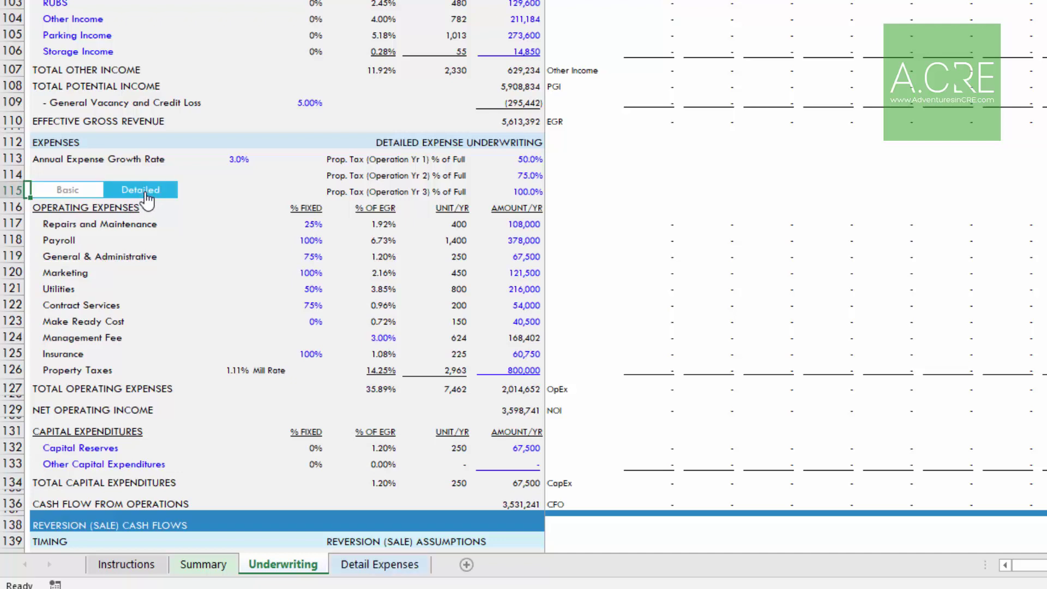
click(515, 142)
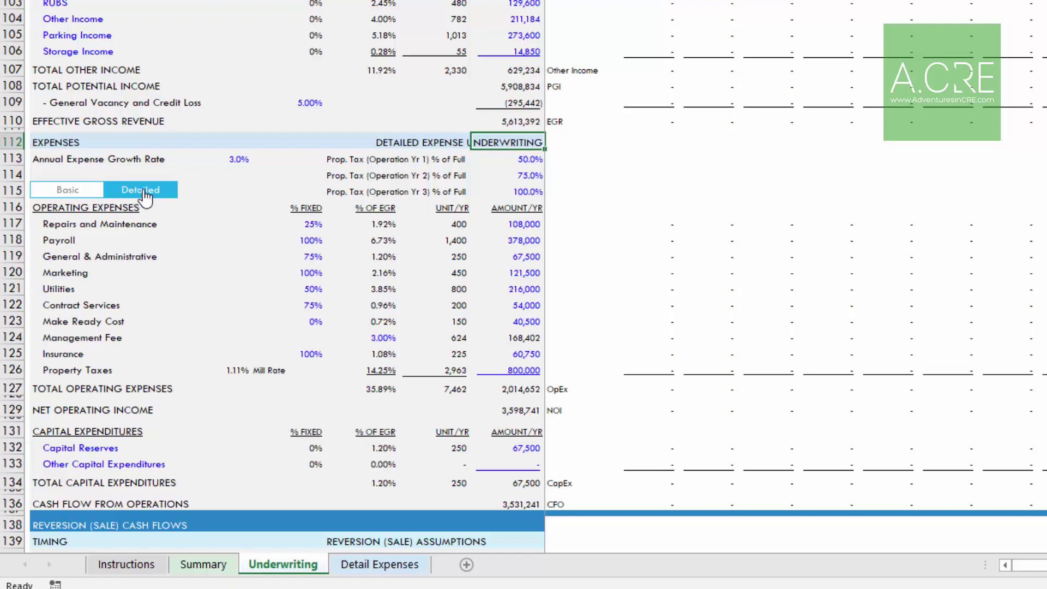
click(68, 195)
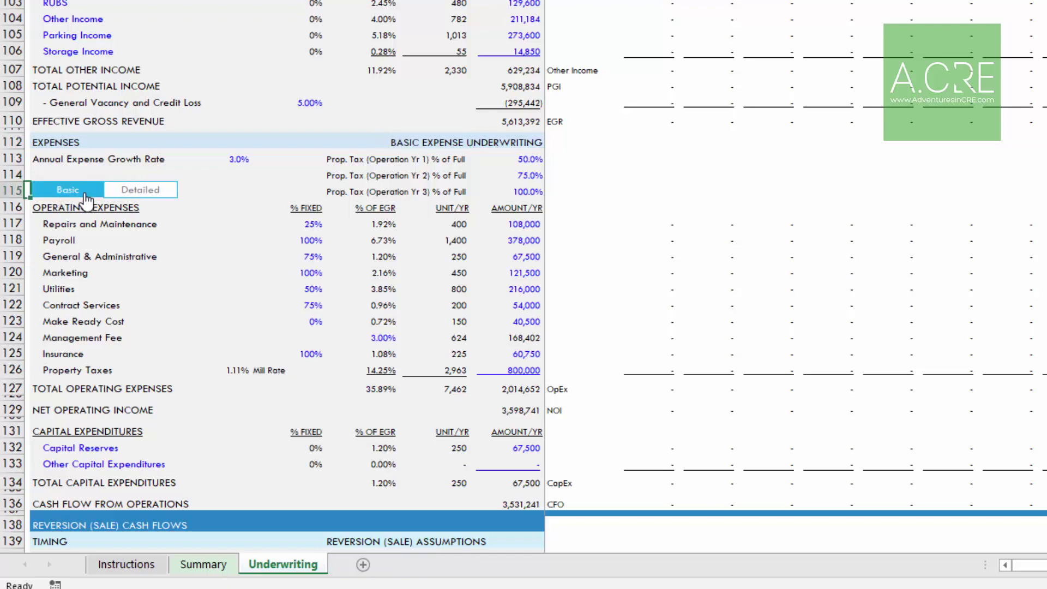
click(143, 198)
click(87, 192)
click(131, 196)
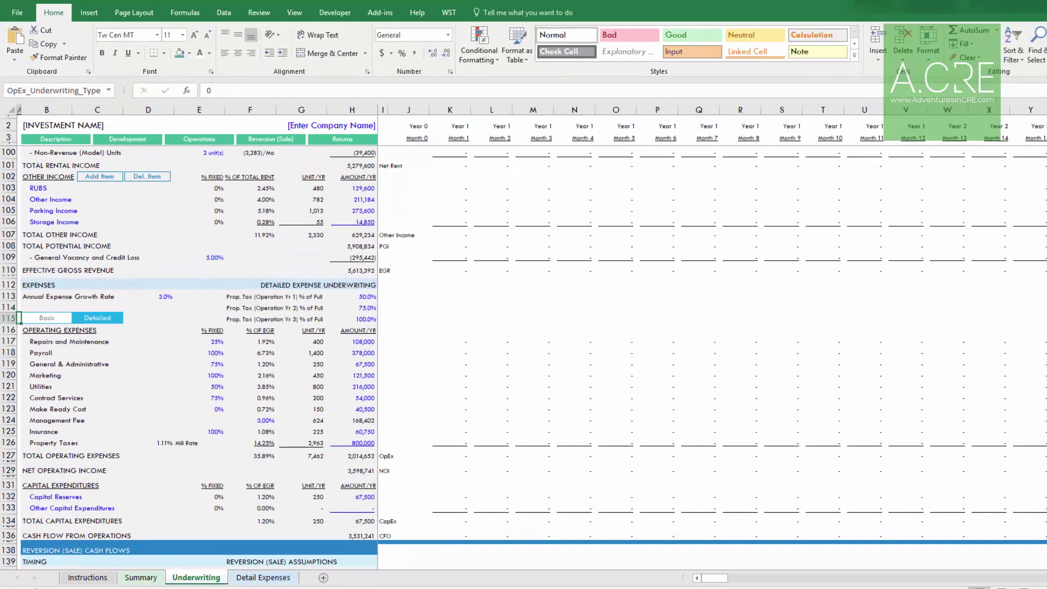
- Close the development model without saving, leaving the Setup sheet showing
key(ctrl+w)
key(n)
click(190, 196)
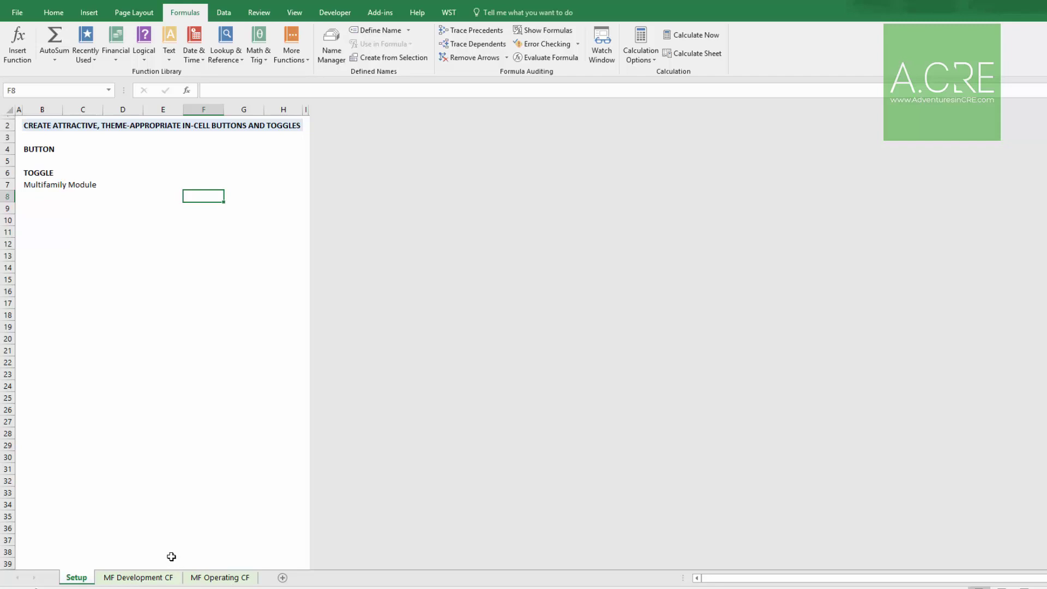
- Select cells G7 and H7 beside the Multifamily Module label for the toggle
click(244, 179)
click(273, 181)
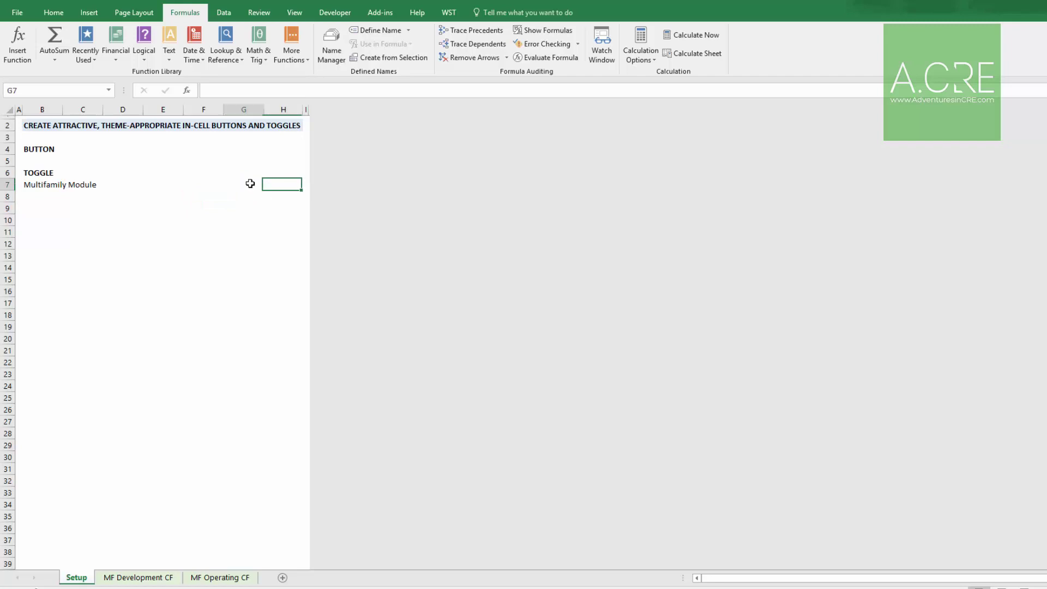
click(247, 181)
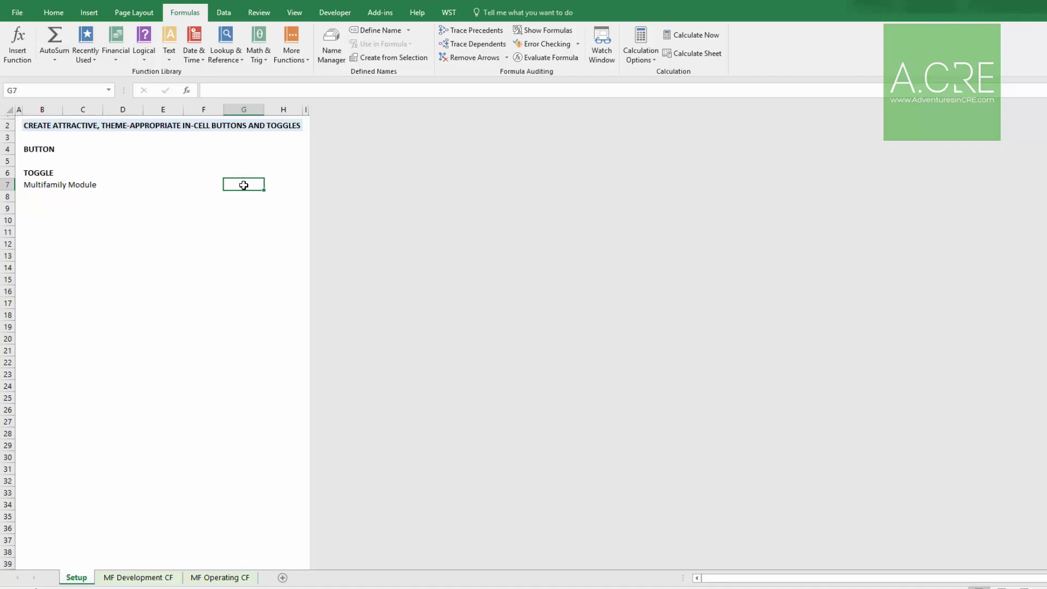
click(277, 184)
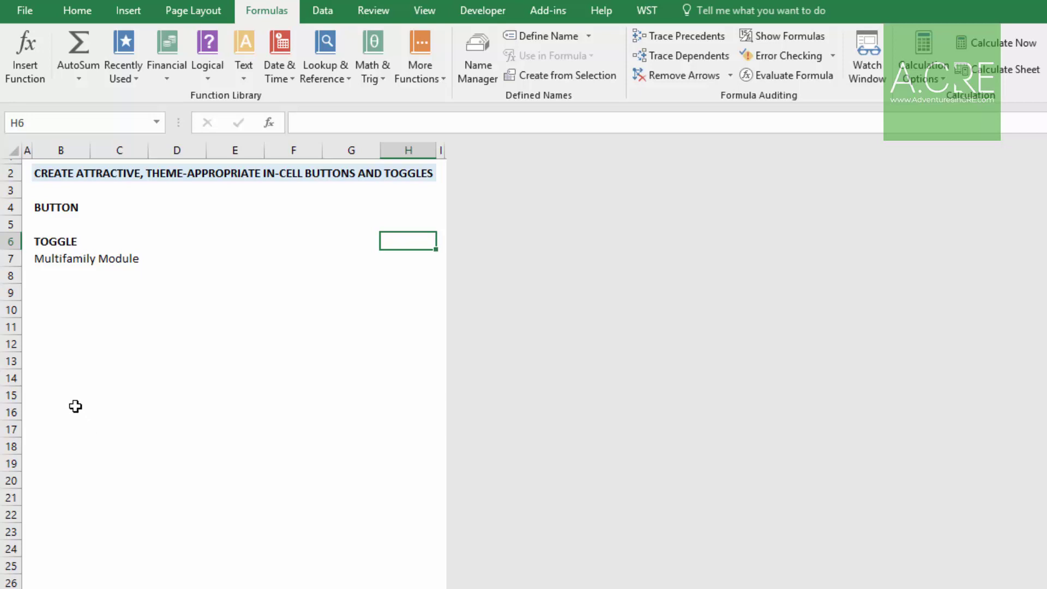
- Name cell A7 MF_Module_On? using the Name Box
click(27, 259)
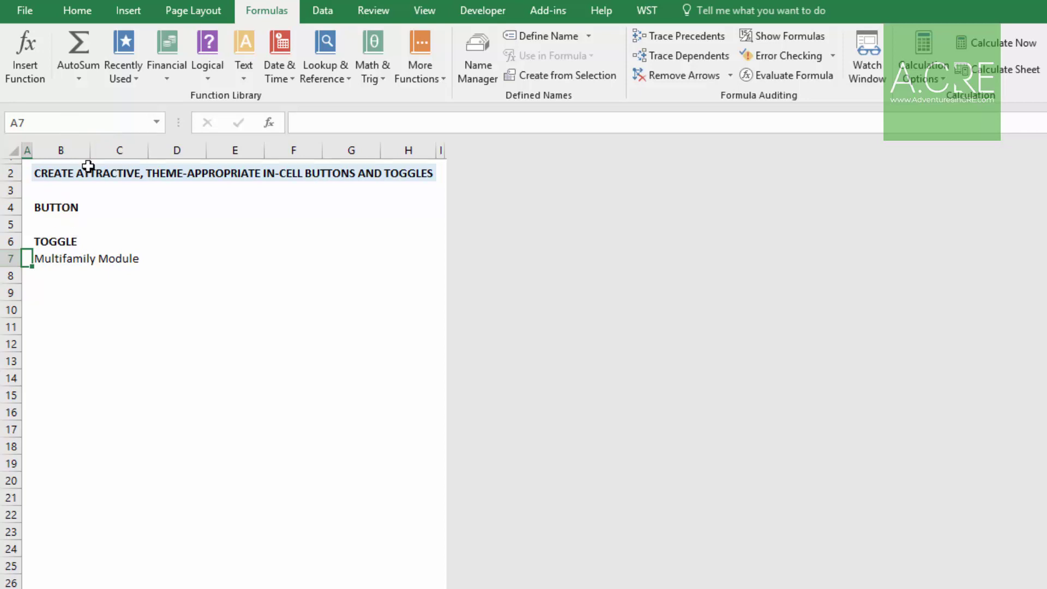
click(70, 124)
text(MF_Module)
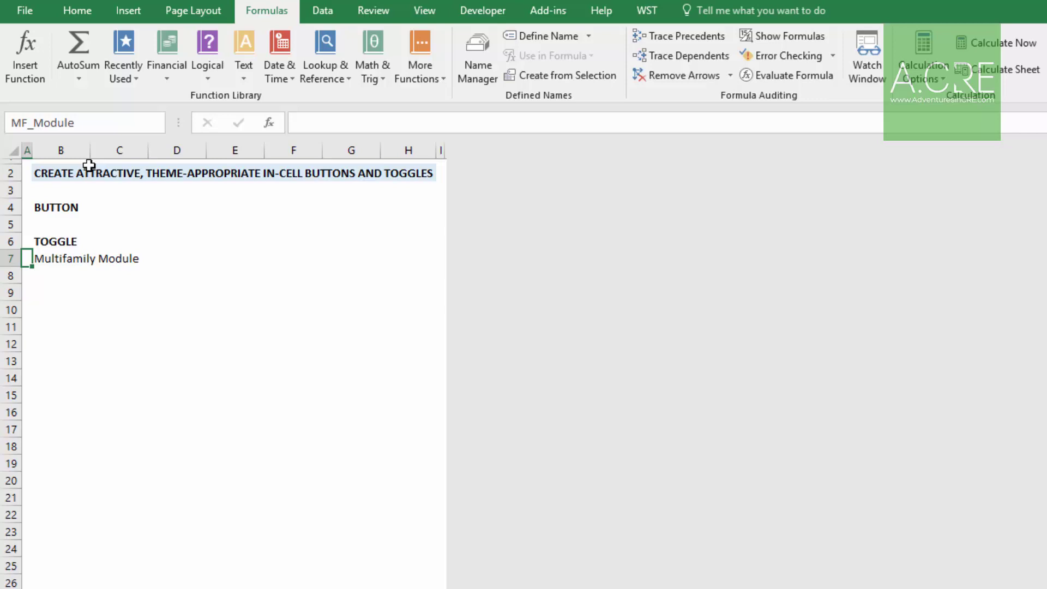
text(_On)
key(Return)
key(Return)
key(Up)
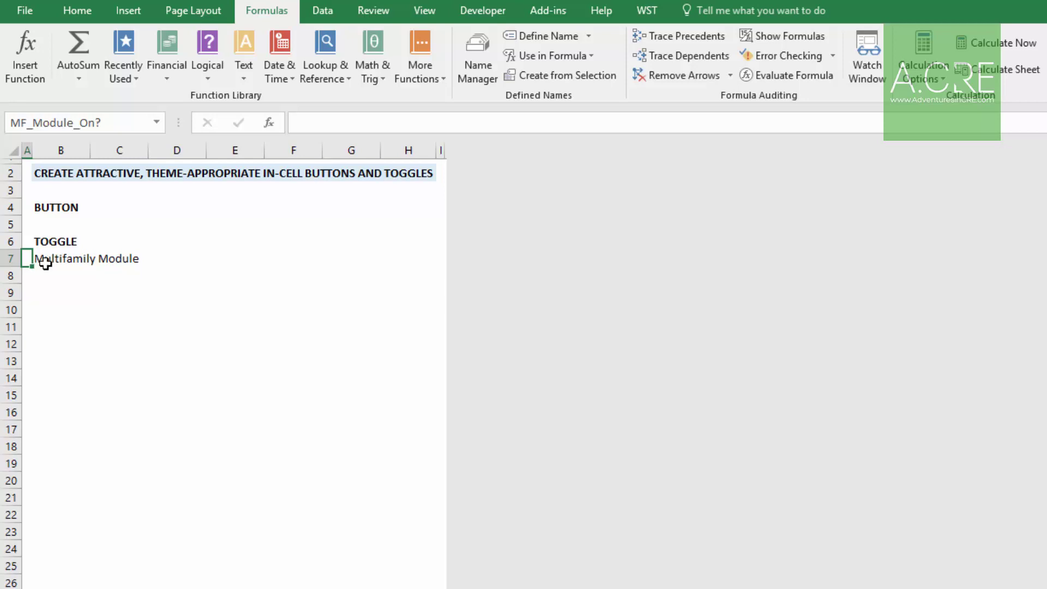
- Enter 0 and then 1 in A7 as the module's on/off flag
text(0)
key(Return)
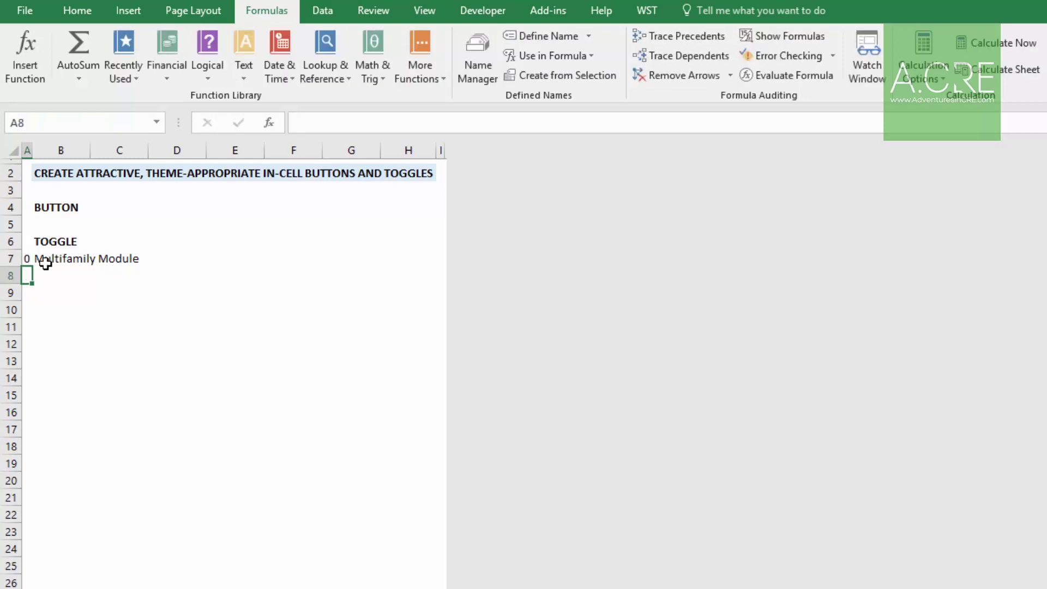
key(Up)
text(1)
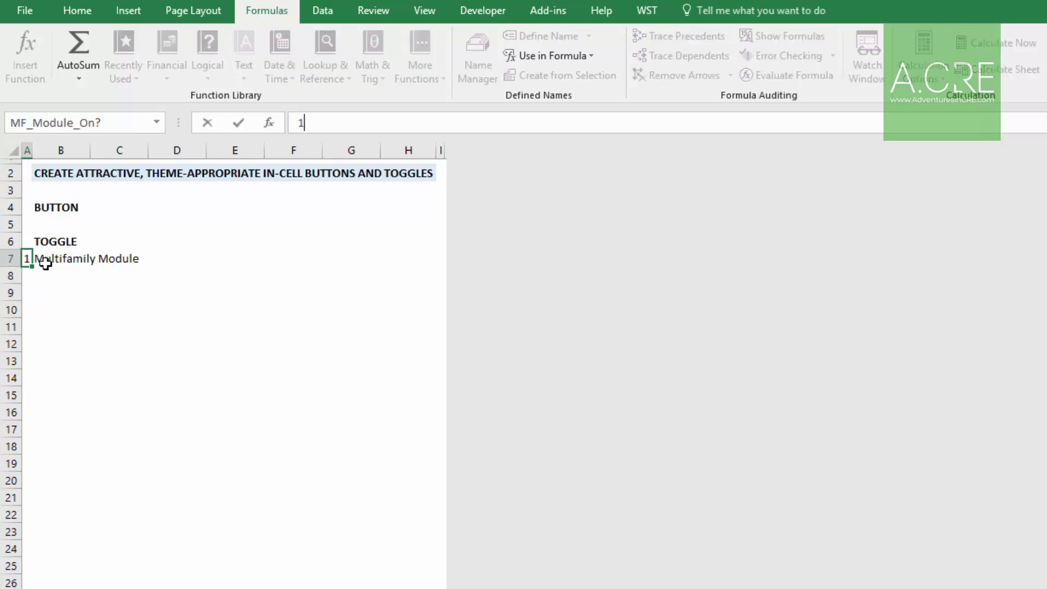
key(Return)
key(Up)
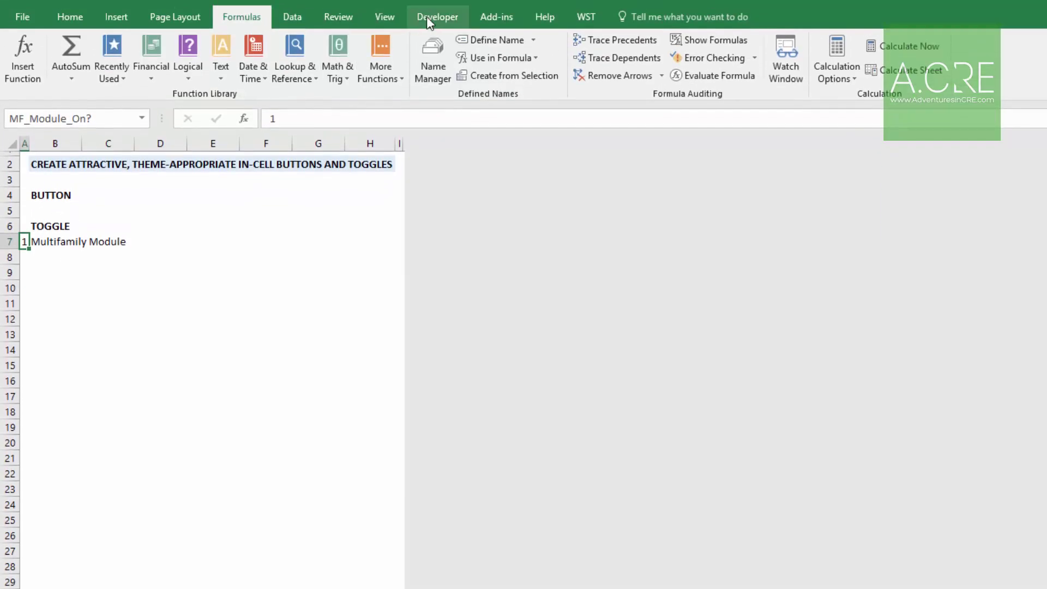
click(426, 17)
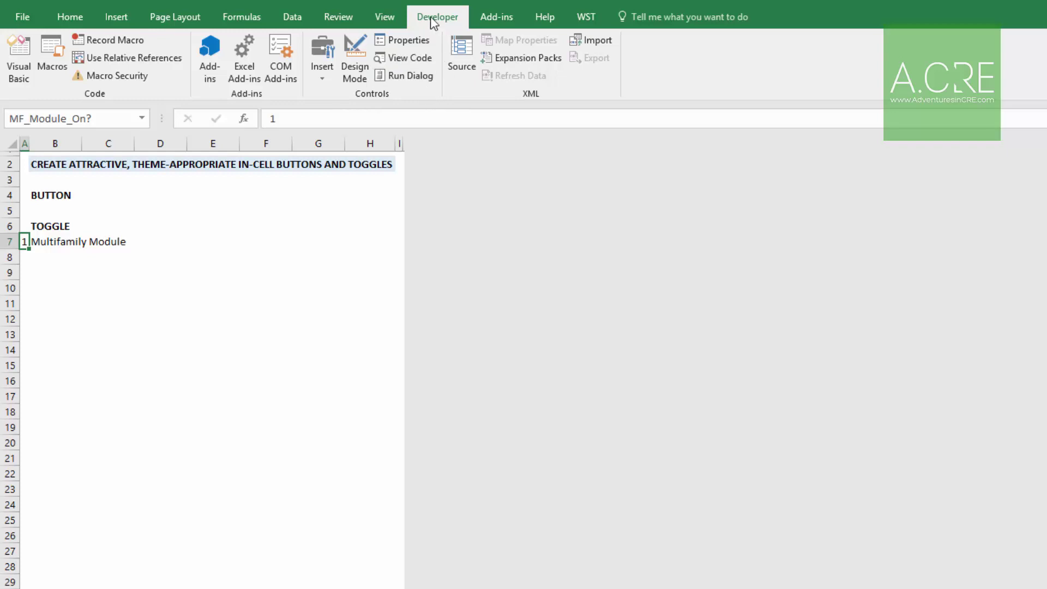
click(24, 68)
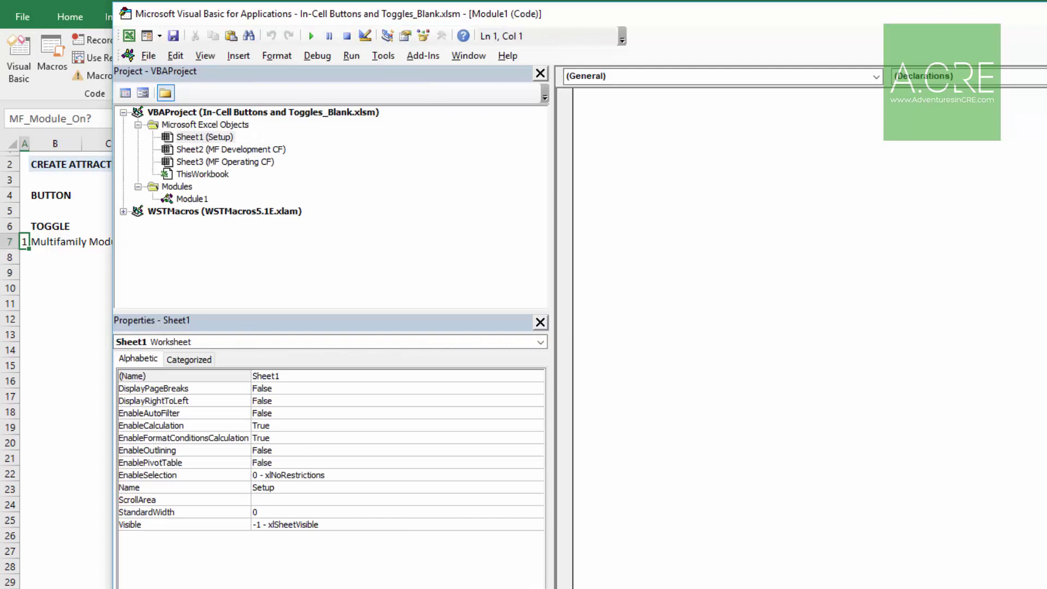
key(alt+F11)
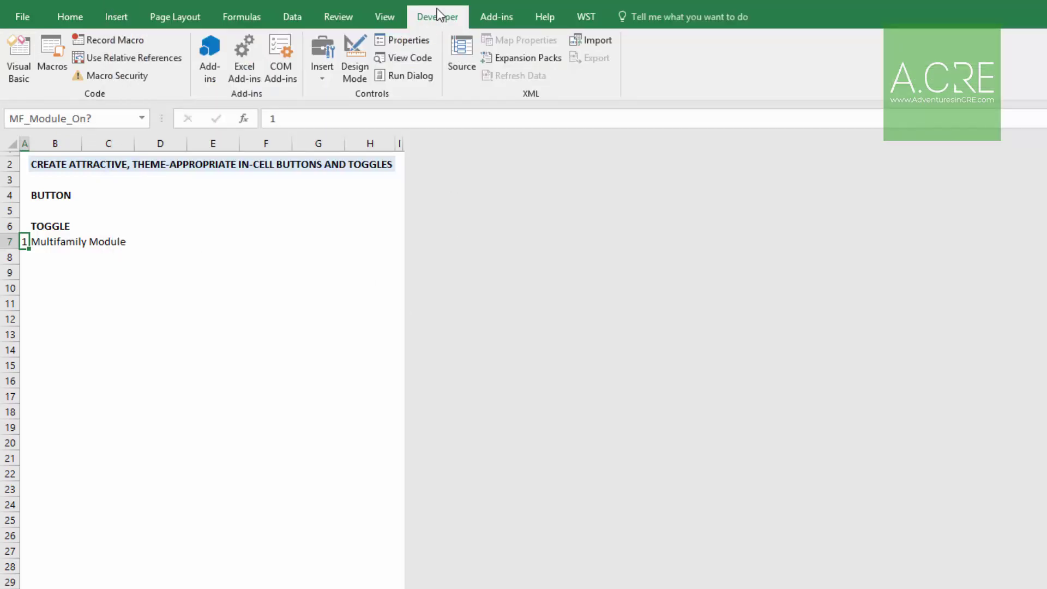
click(24, 21)
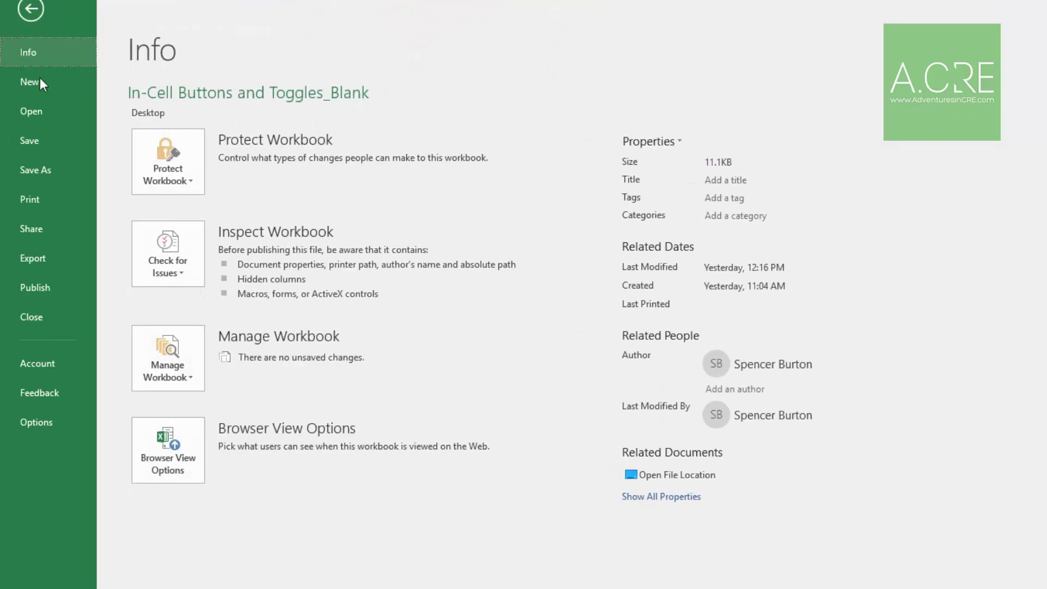
click(36, 423)
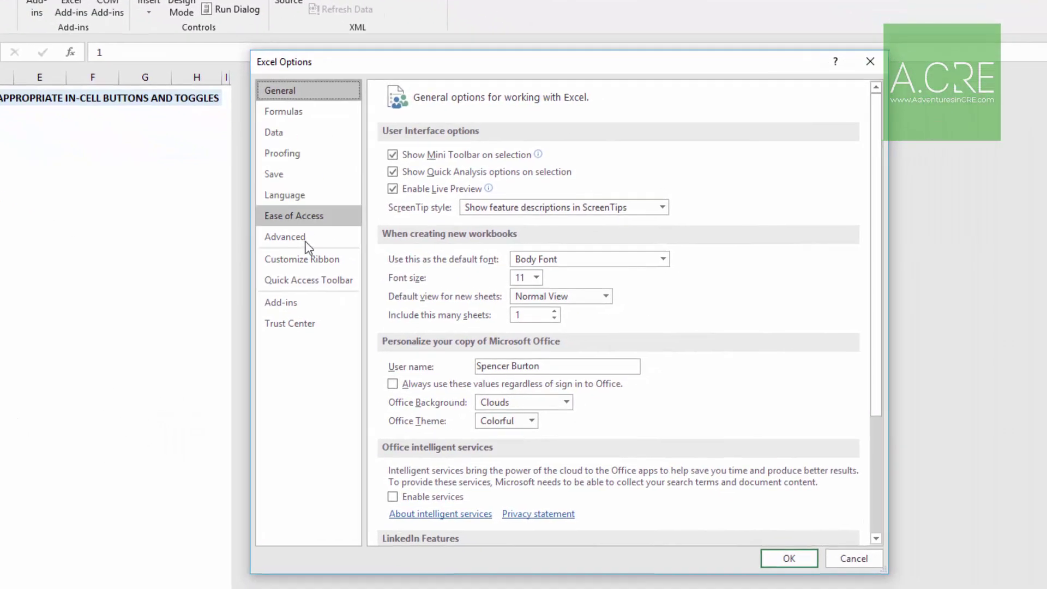
click(358, 280)
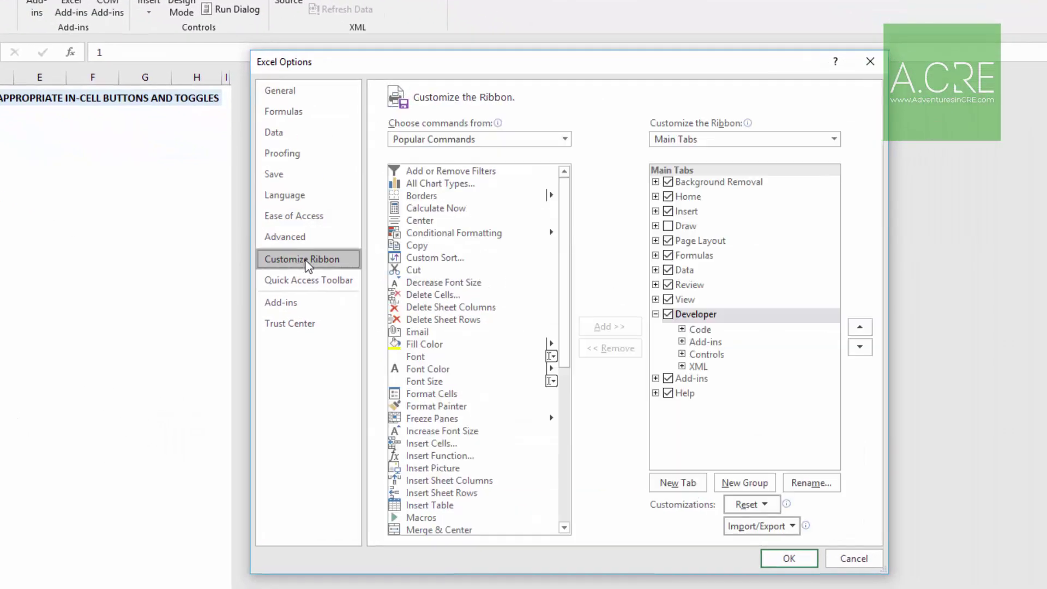
click(674, 317)
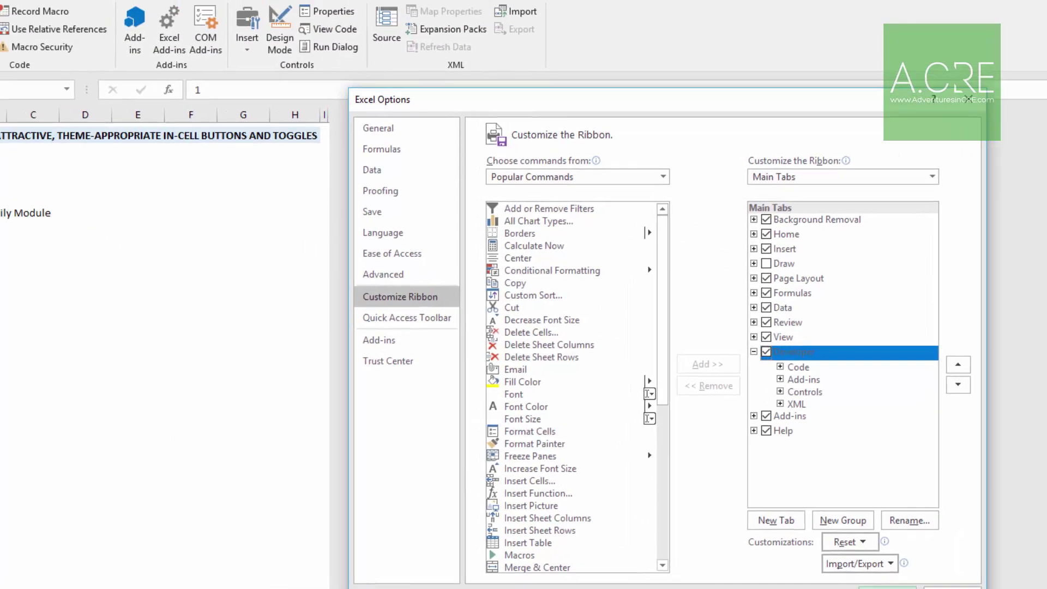
click(789, 558)
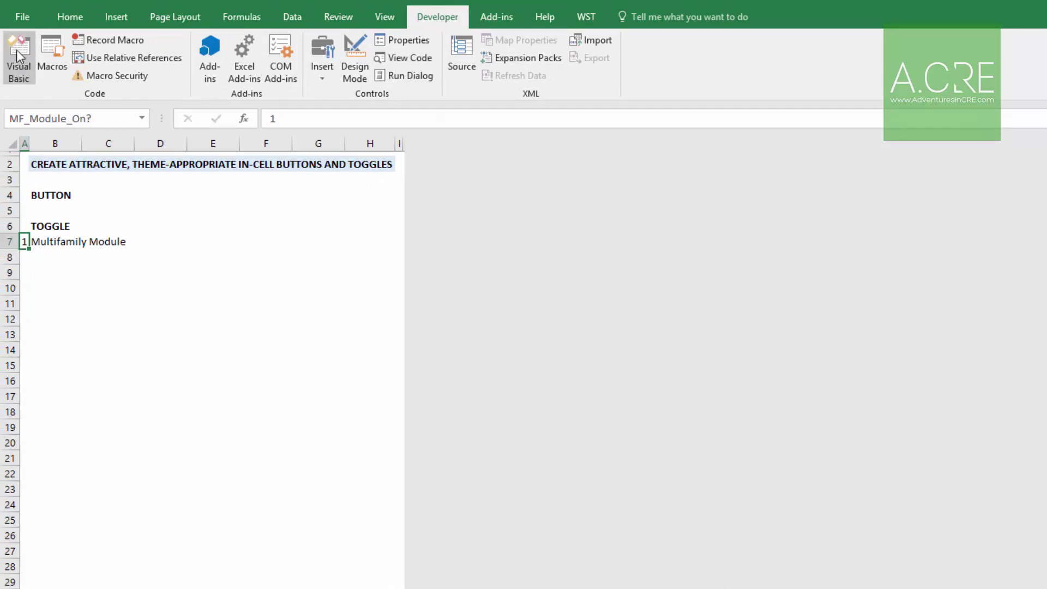
click(15, 63)
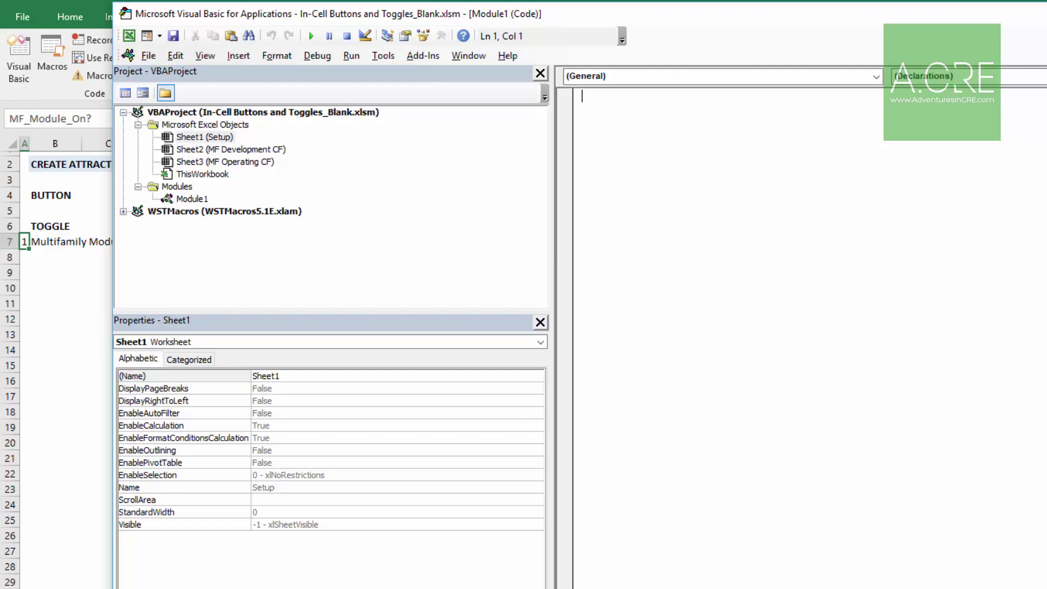
key(alt+F11)
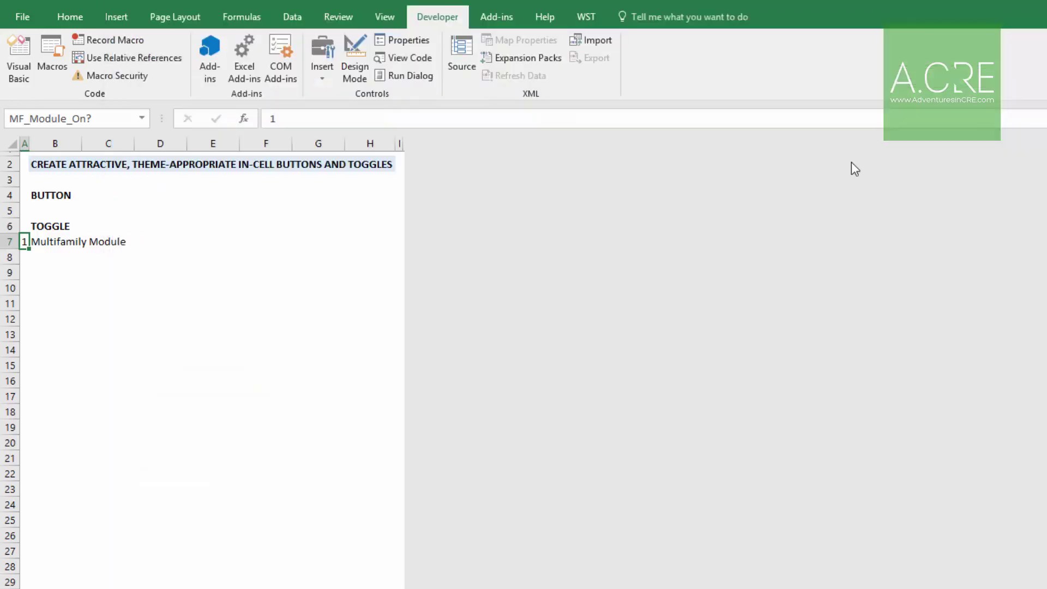
- Start recording a macro named MF_Module_Off
click(122, 39)
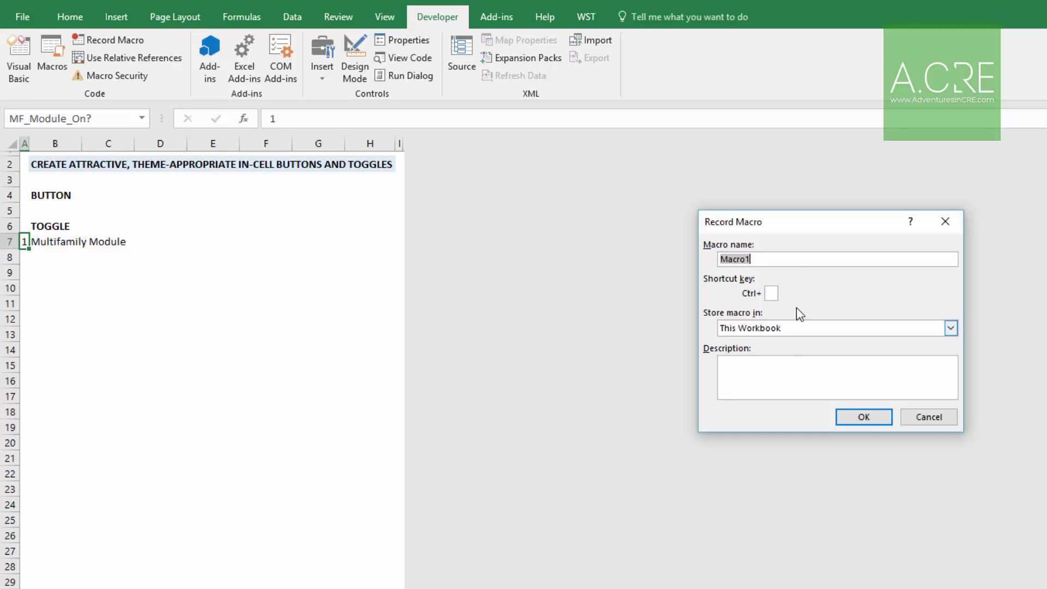
text(MF_Module_Off)
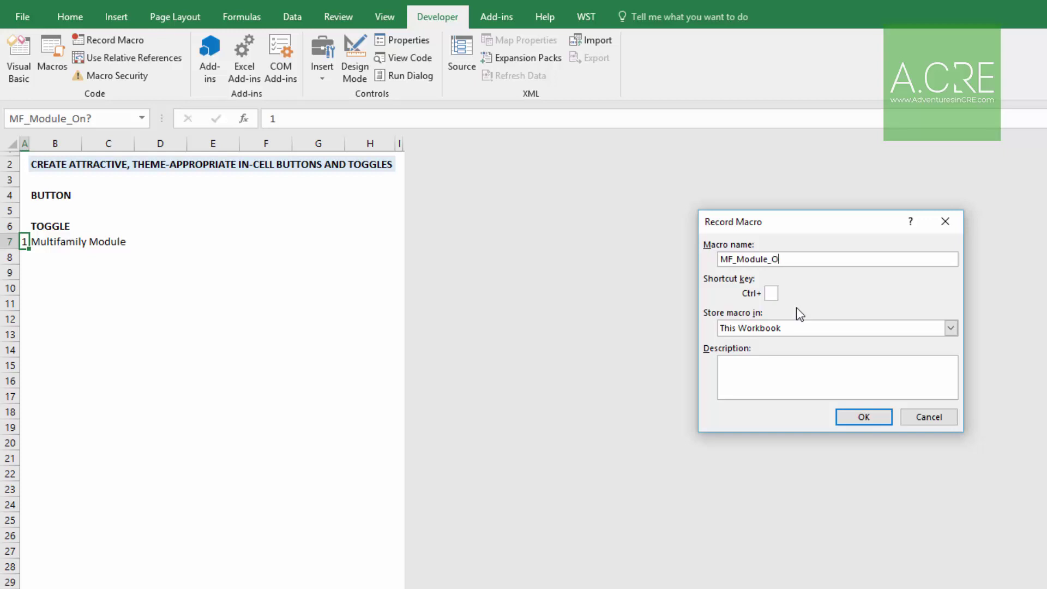
click(865, 416)
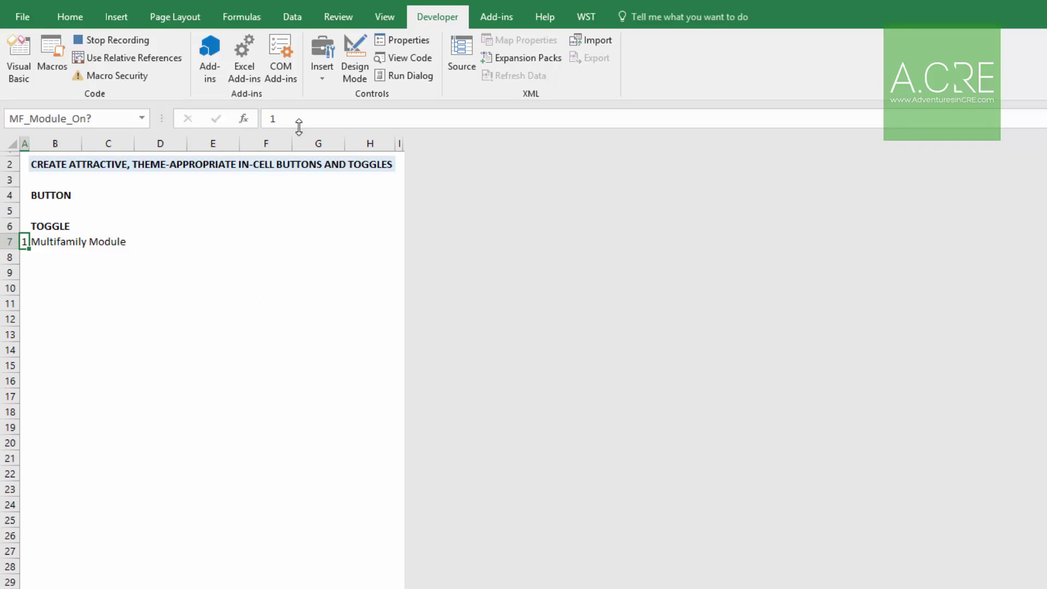
- Set A7 to 0, hide MF Development CF and MF Operating CF, select D7, then stop recording
drag(300, 121, 262, 126)
text(0)
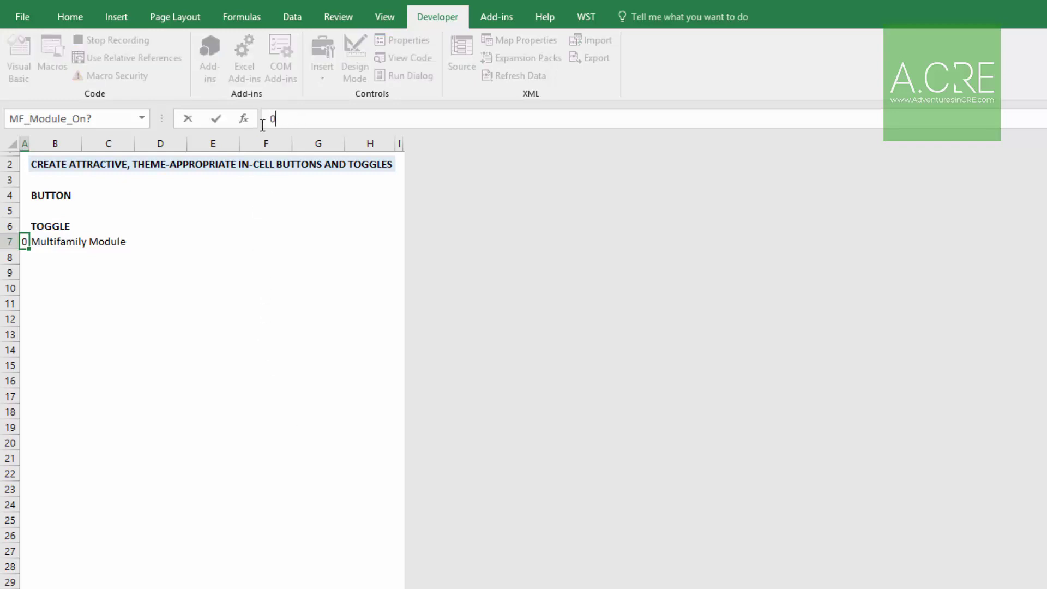
key(Return)
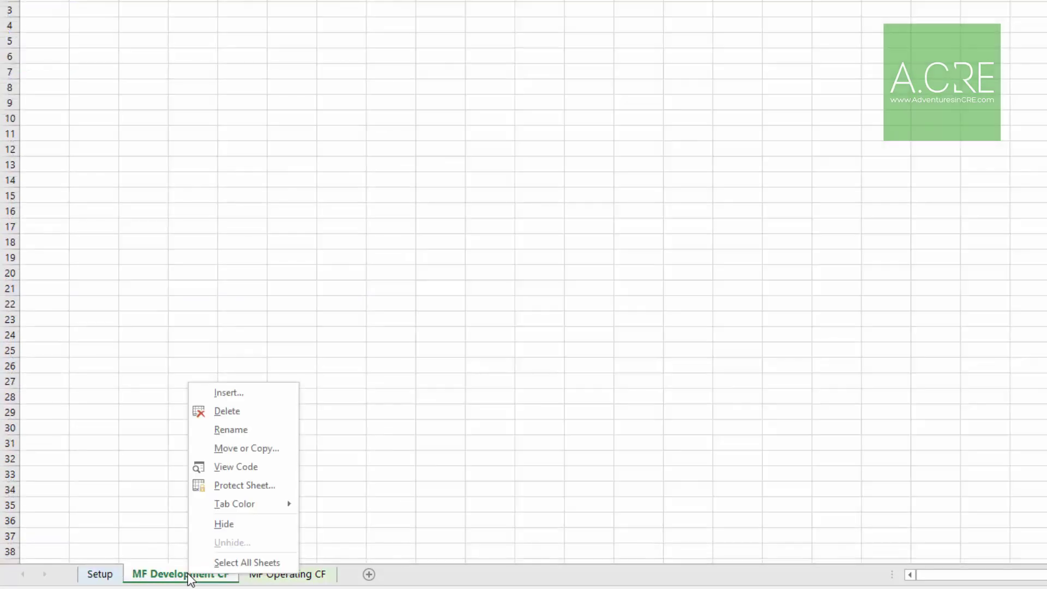
click(229, 526)
right_click(167, 582)
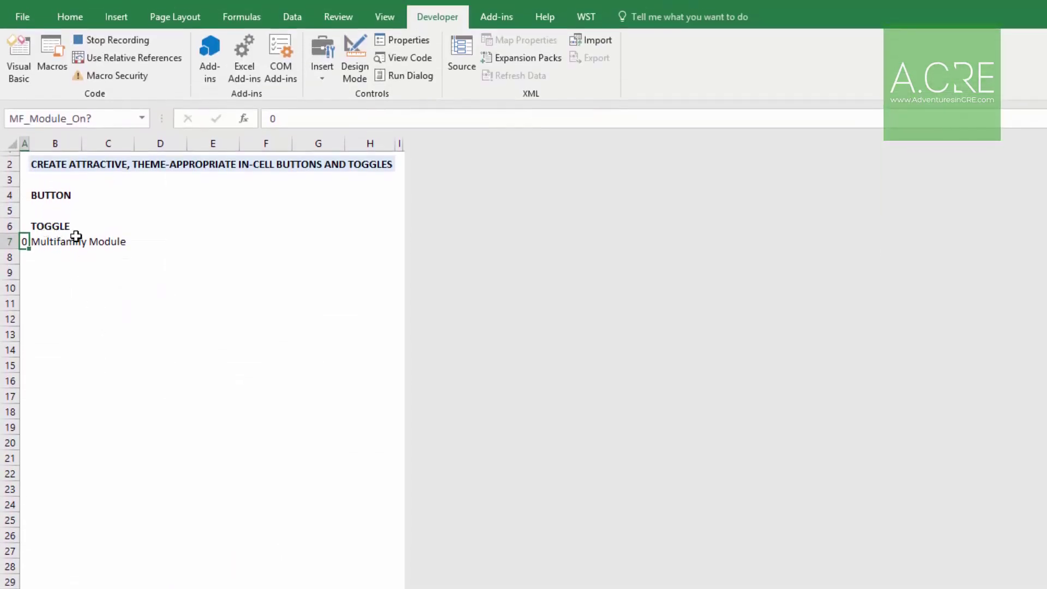
click(155, 242)
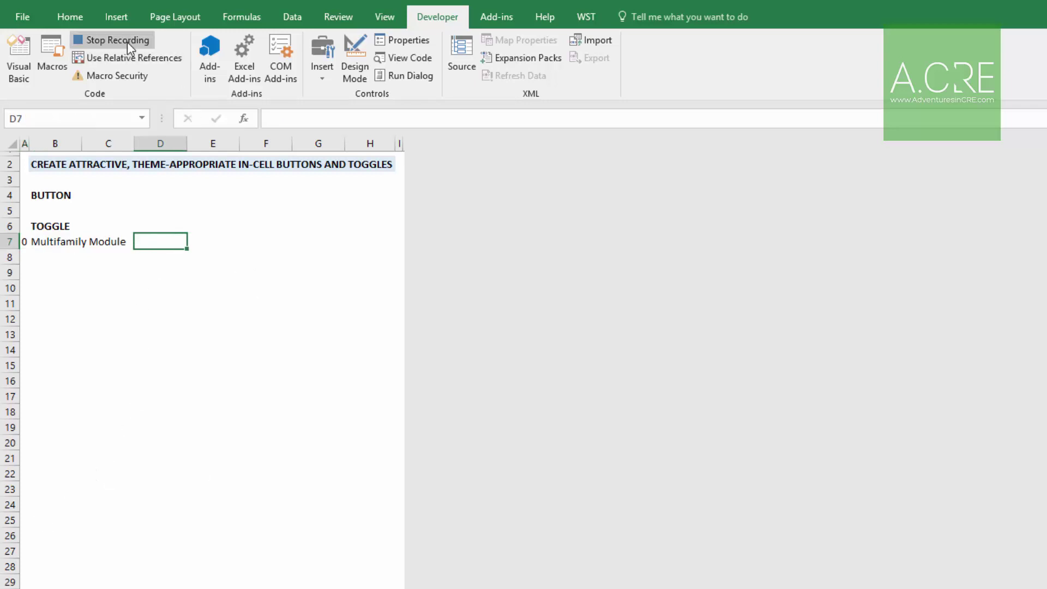
click(112, 42)
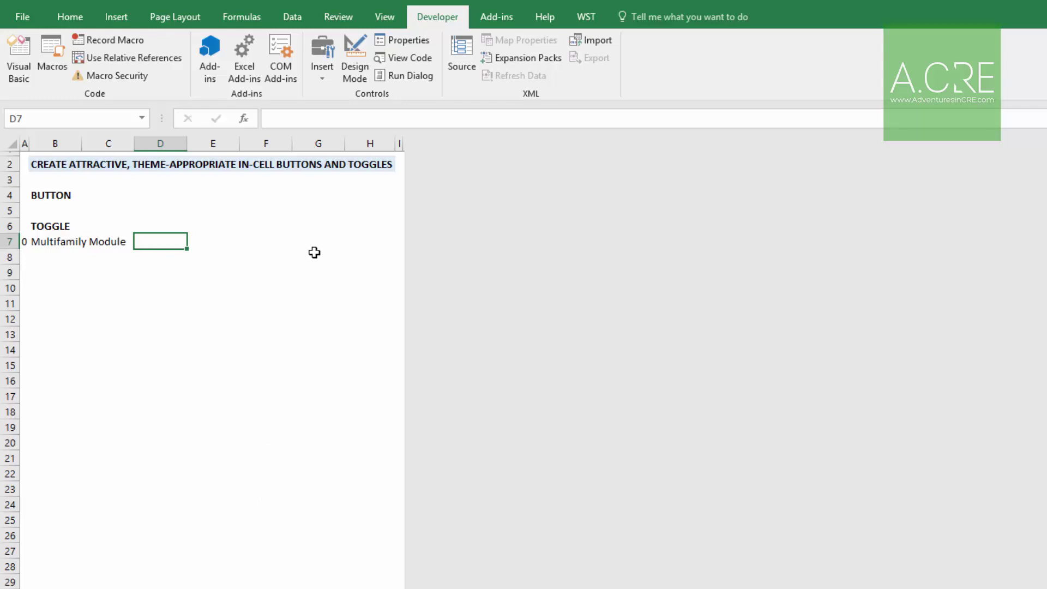
- Open the Visual Basic editor from the Developer tab
click(22, 80)
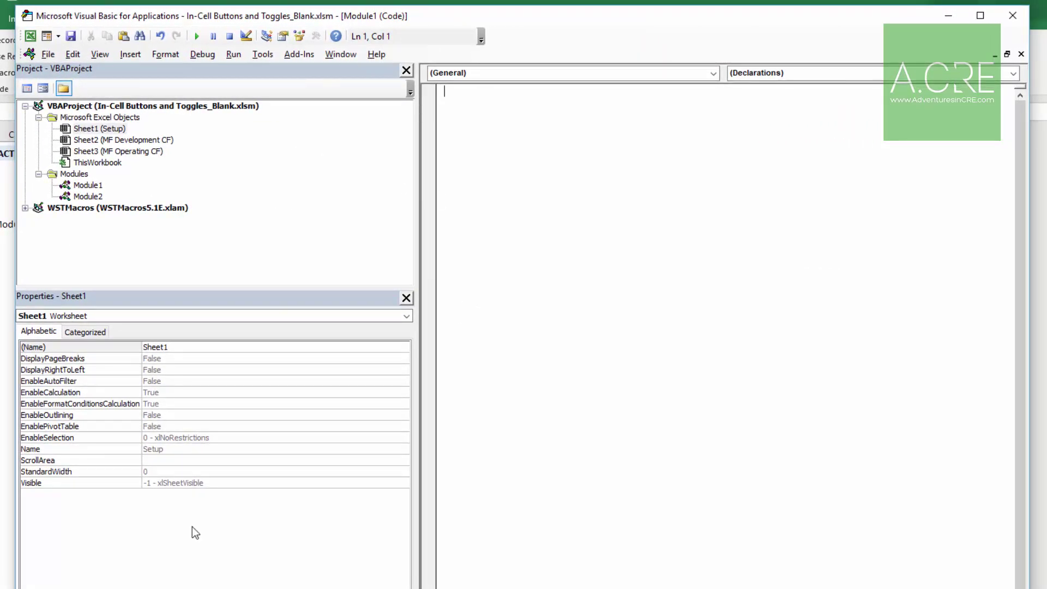
- Open Module2 and review the MF_Module_Off macro header and comment
click(83, 186)
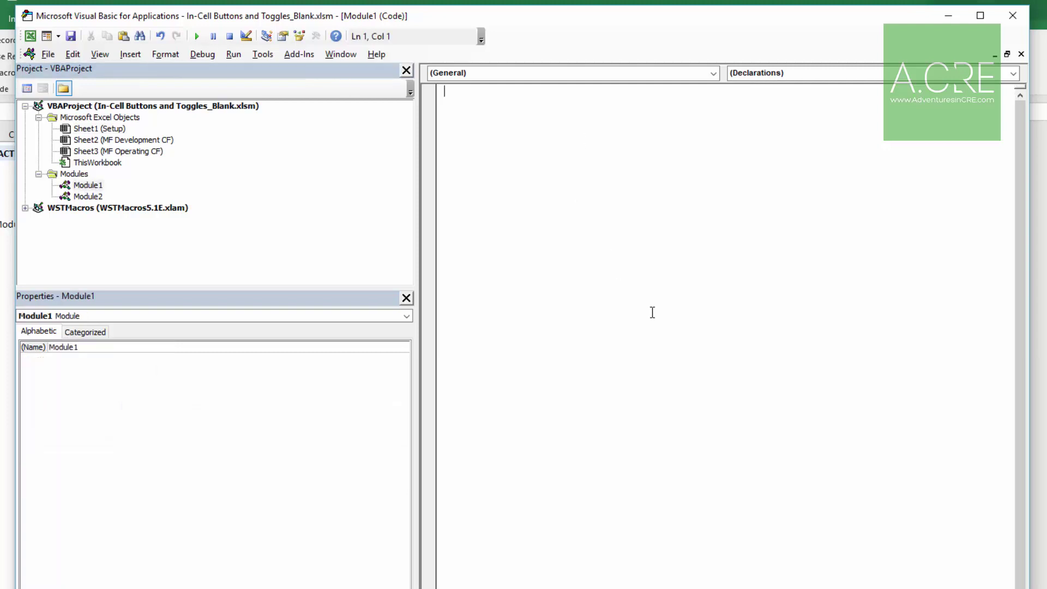
double_click(88, 196)
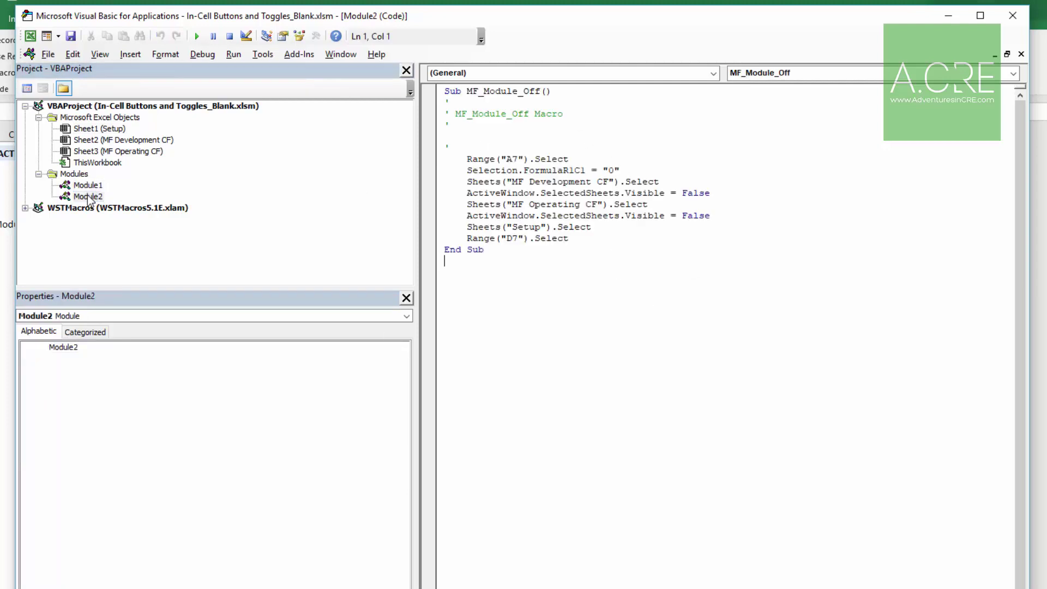
drag(487, 250, 445, 102)
click(516, 247)
drag(552, 91, 473, 91)
click(476, 115)
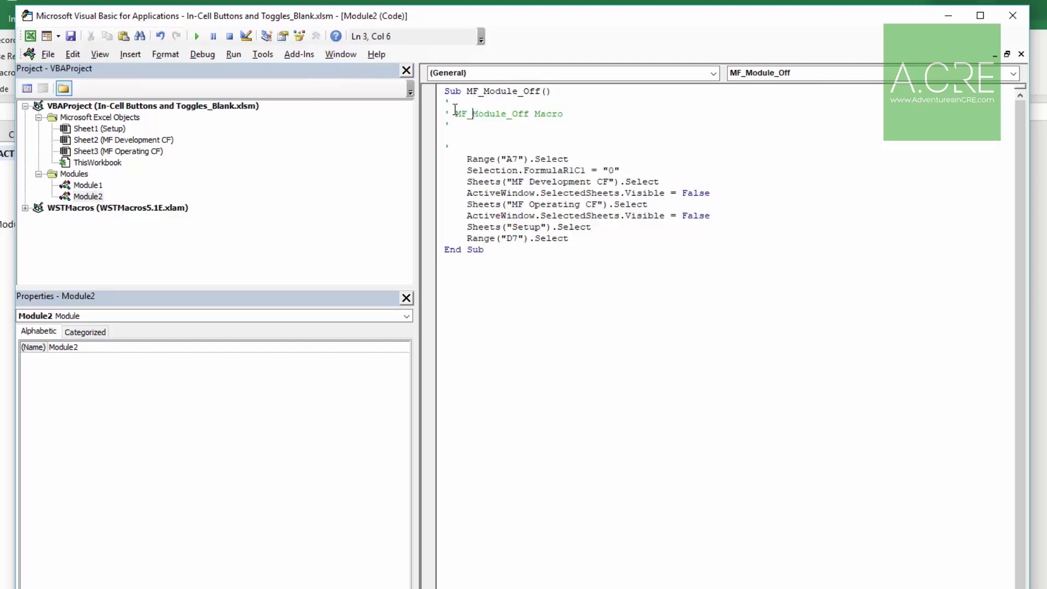
click(587, 115)
drag(587, 115, 455, 115)
click(467, 114)
- Step through the lines setting A7 to 0, hiding both CF sheets, and selecting Setup D7
drag(519, 160, 540, 160)
drag(466, 170, 609, 170)
click(540, 170)
drag(464, 182, 661, 183)
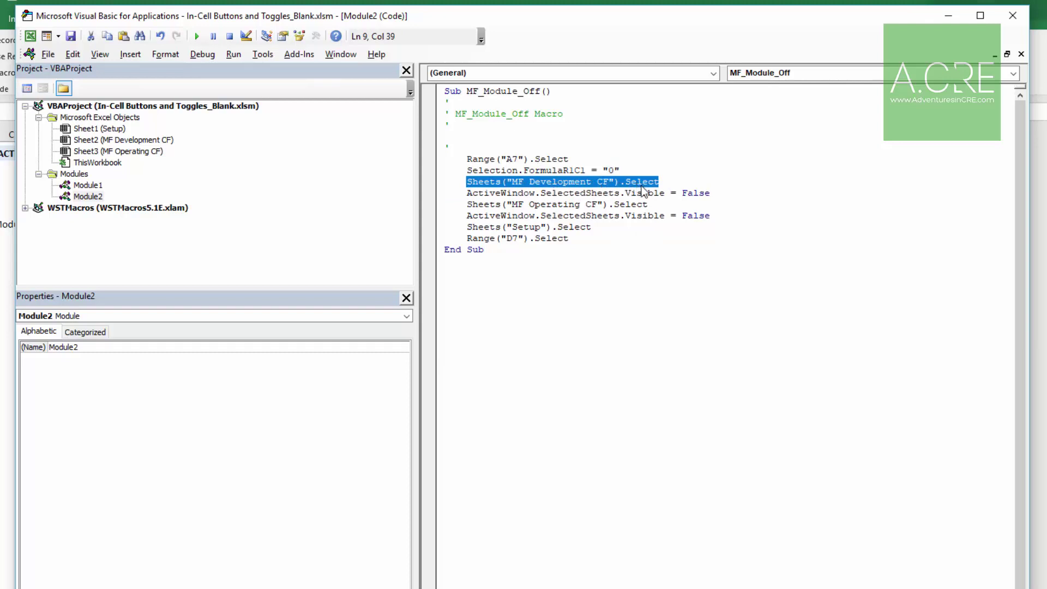
drag(467, 193, 682, 194)
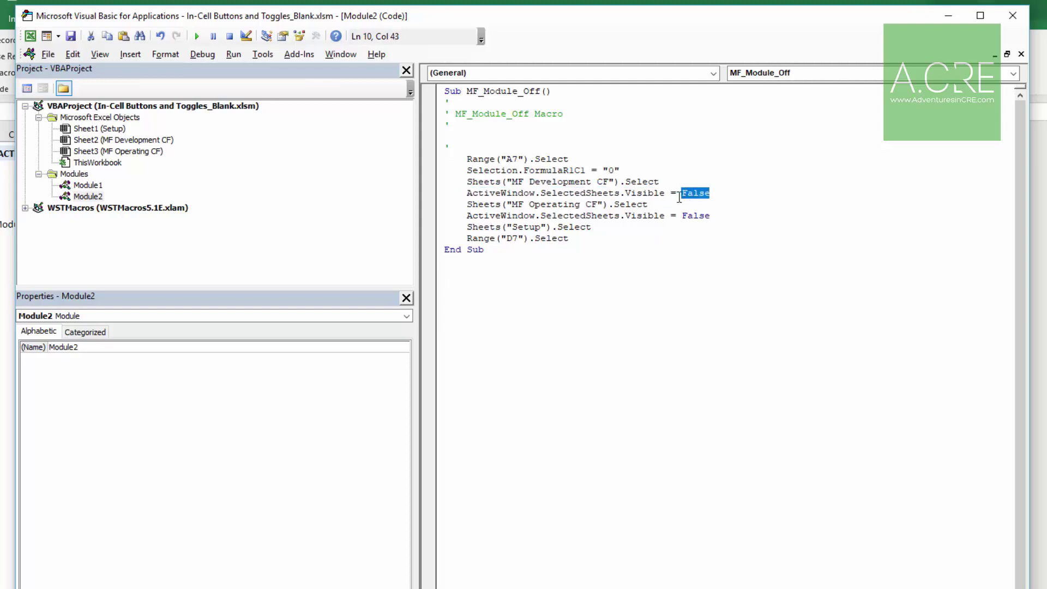
click(535, 204)
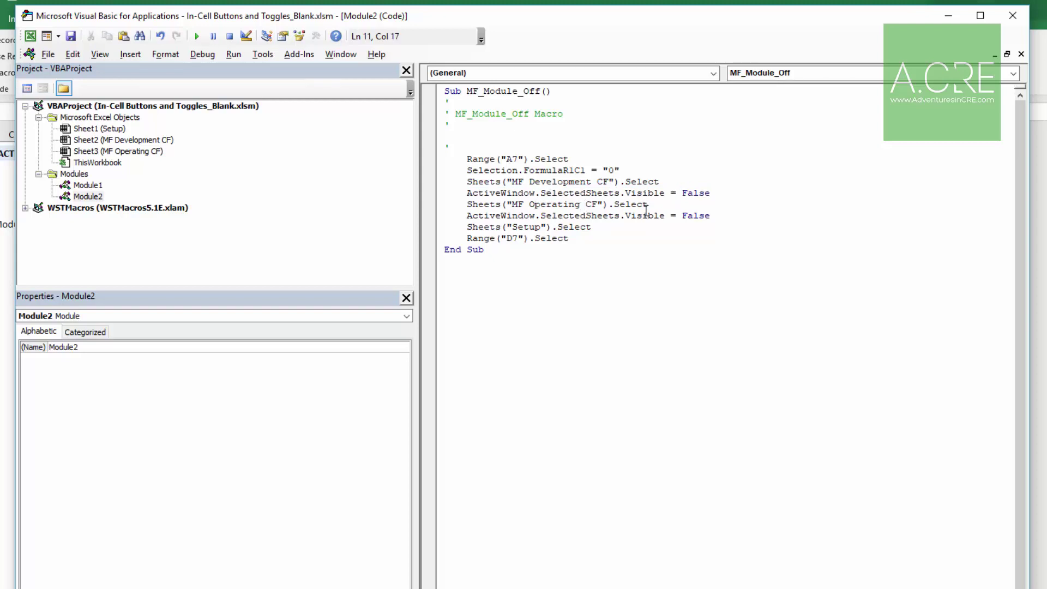
drag(508, 204, 467, 227)
click(564, 217)
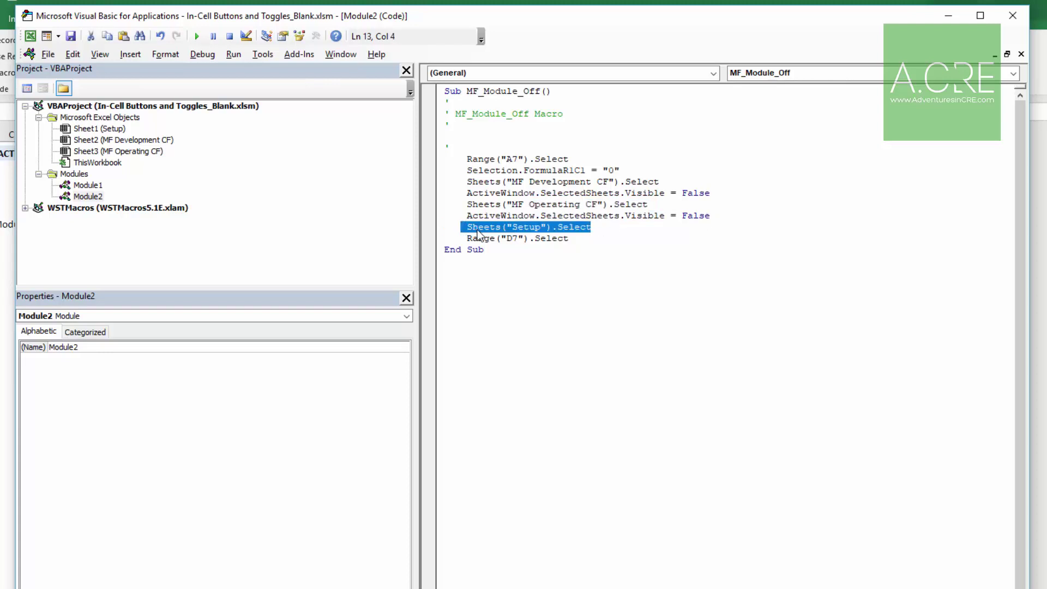
drag(569, 239, 467, 240)
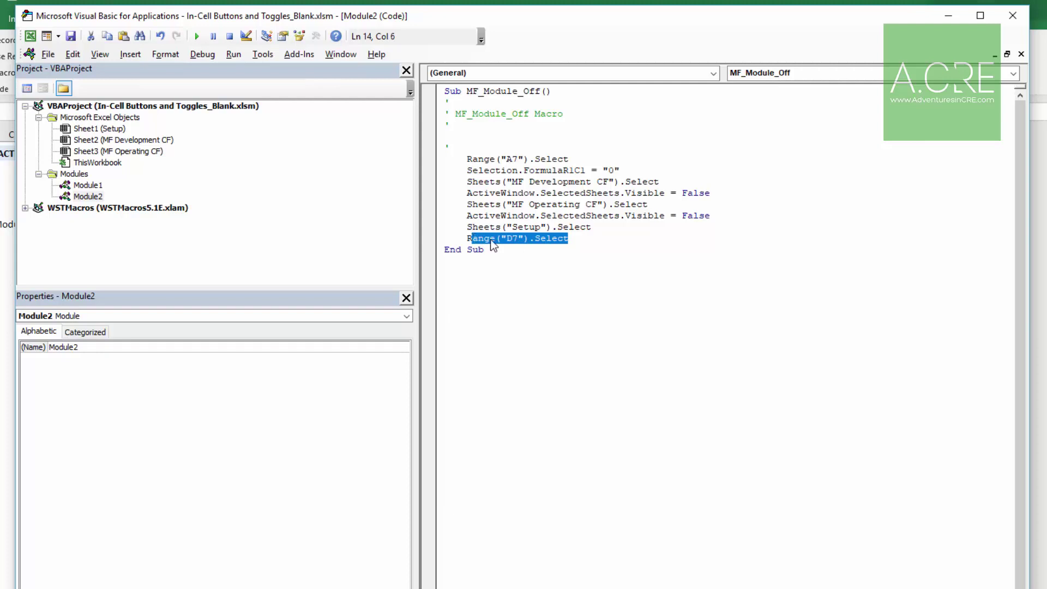
click(517, 241)
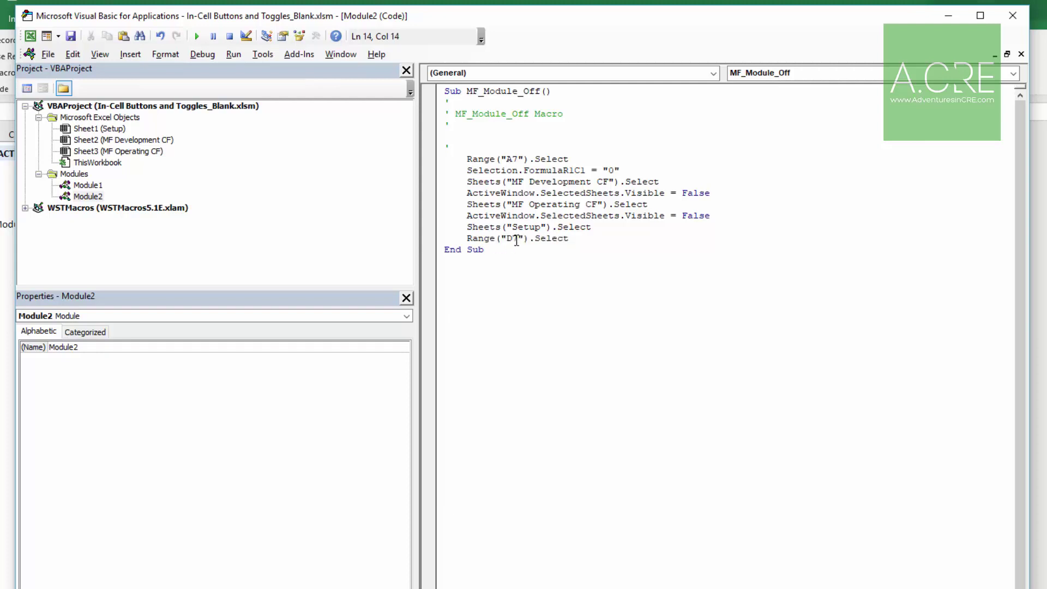
click(519, 159)
- Replace "A7" with "MF_Module_On?" in the MF_Module_Off Range select, then return to Excel
drag(518, 159, 507, 158)
click(515, 158)
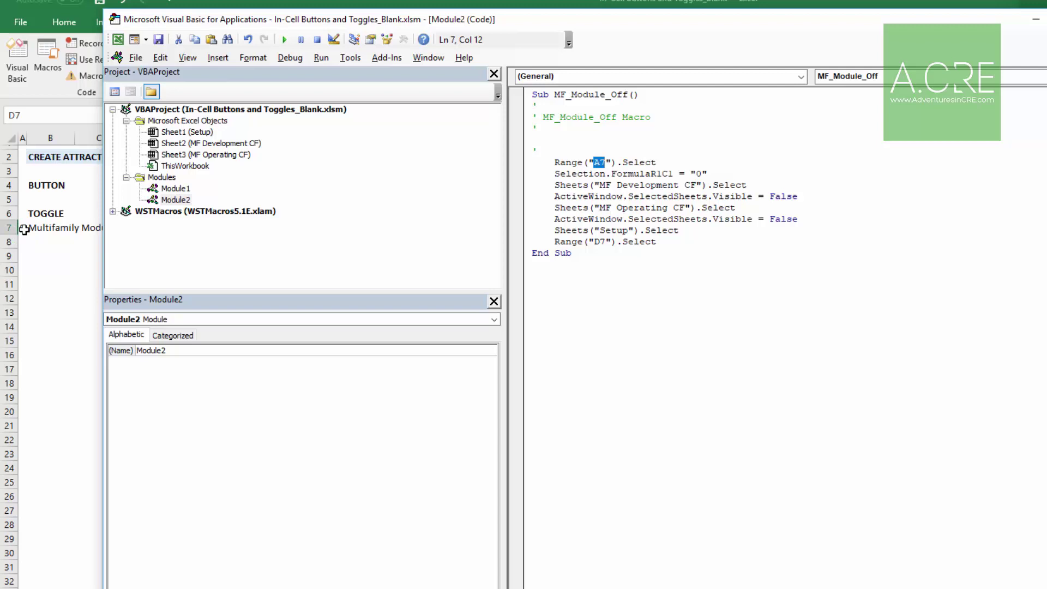
click(605, 162)
drag(605, 161, 598, 162)
click(606, 163)
key(BackSpace)
key(BackSpace)
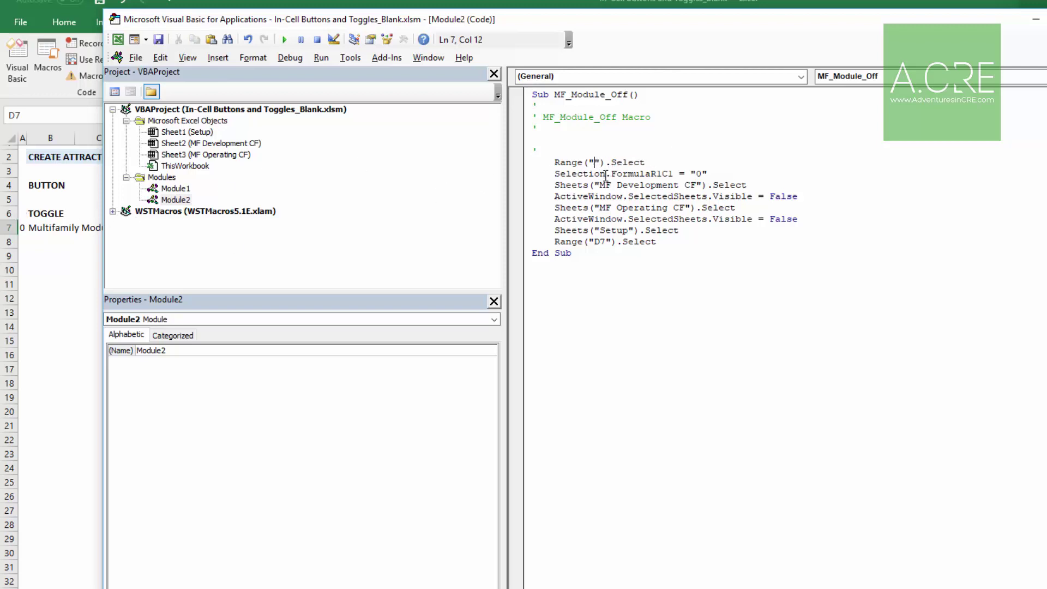
text(MF_Module_On?)
click(716, 173)
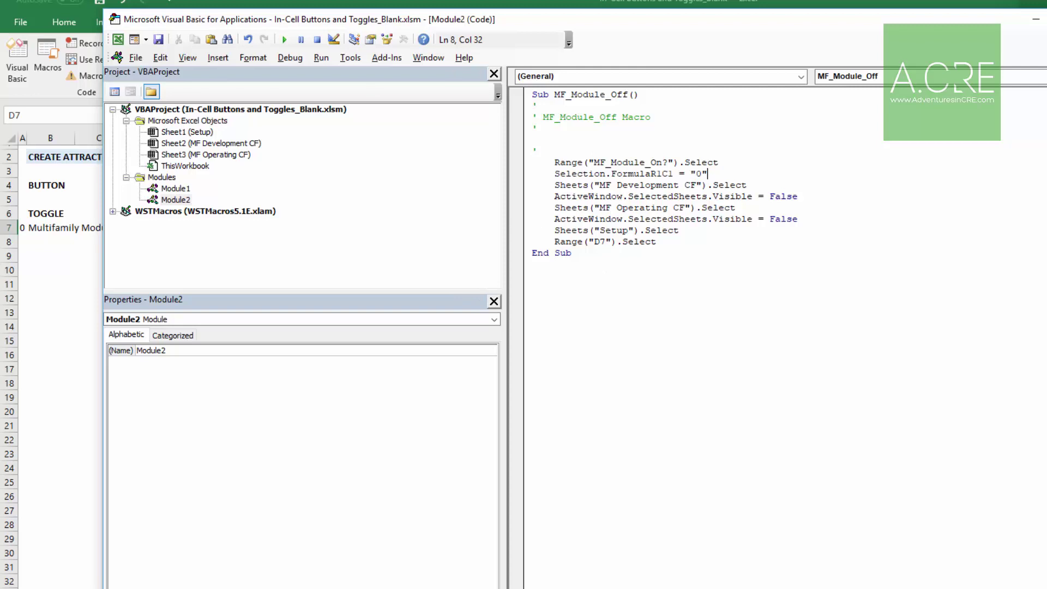
key(alt+F11)
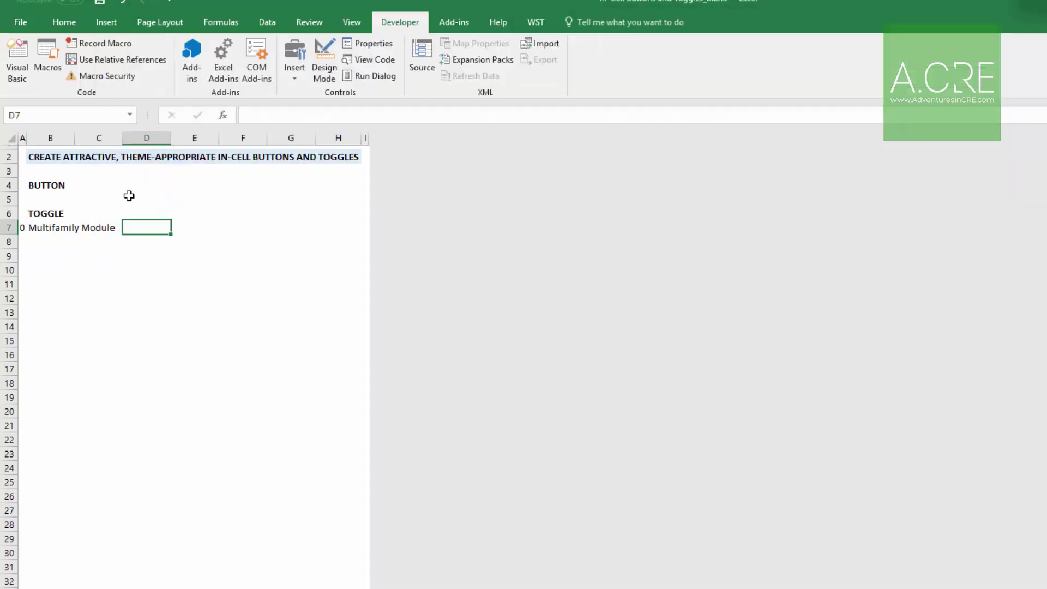
- Start recording a macro named MF_Module_On and set the toggle cell to 1
click(90, 43)
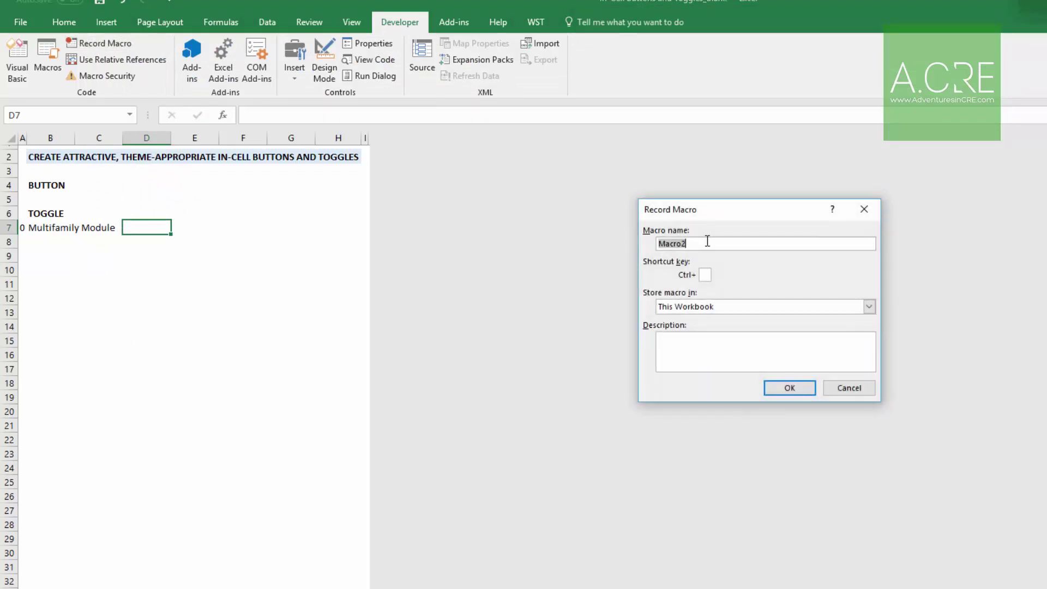
text(MF_Module_On)
click(792, 389)
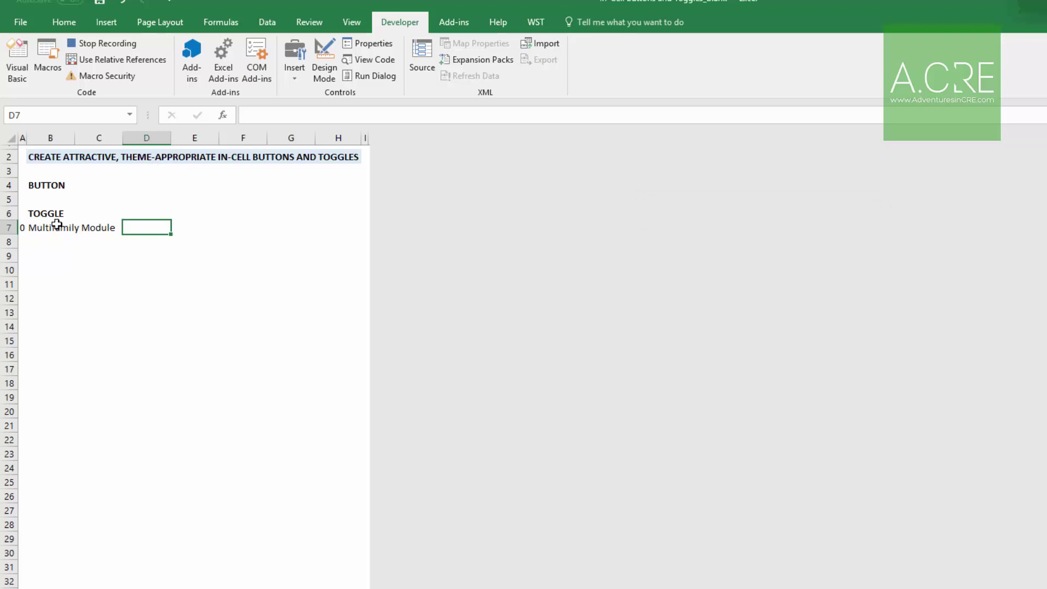
click(23, 228)
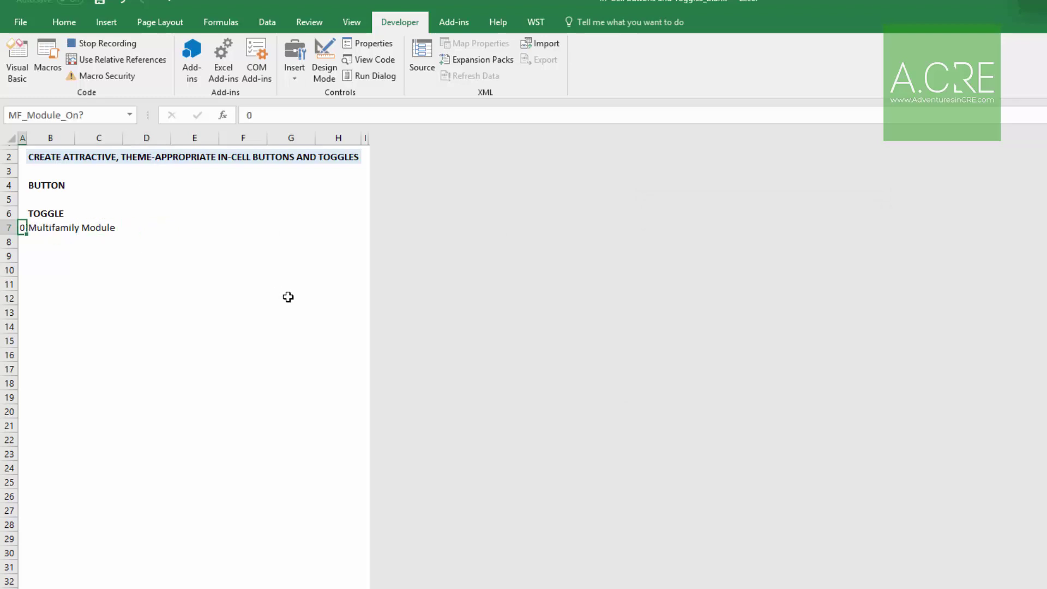
text(1)
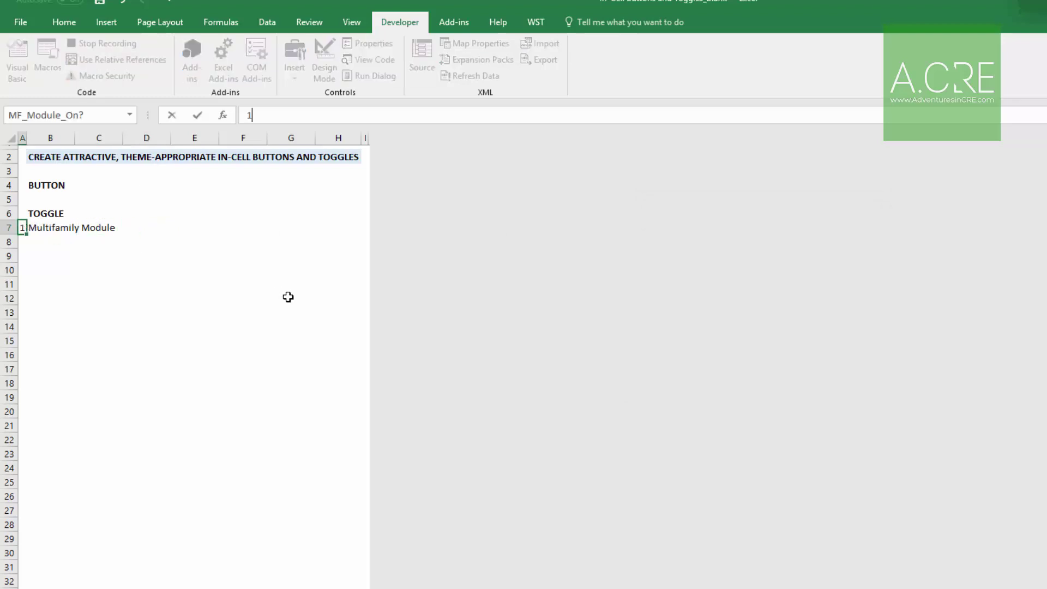
key(ctrl+Return)
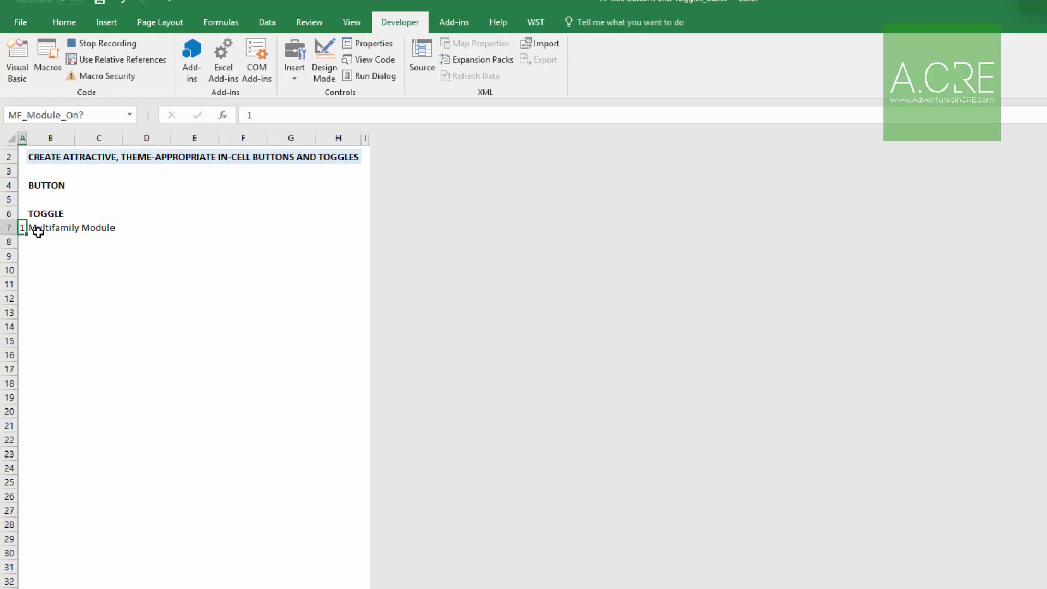
- Unhide MF Development CF and MF Operating CF, select Setup D7, and stop recording
right_click(91, 580)
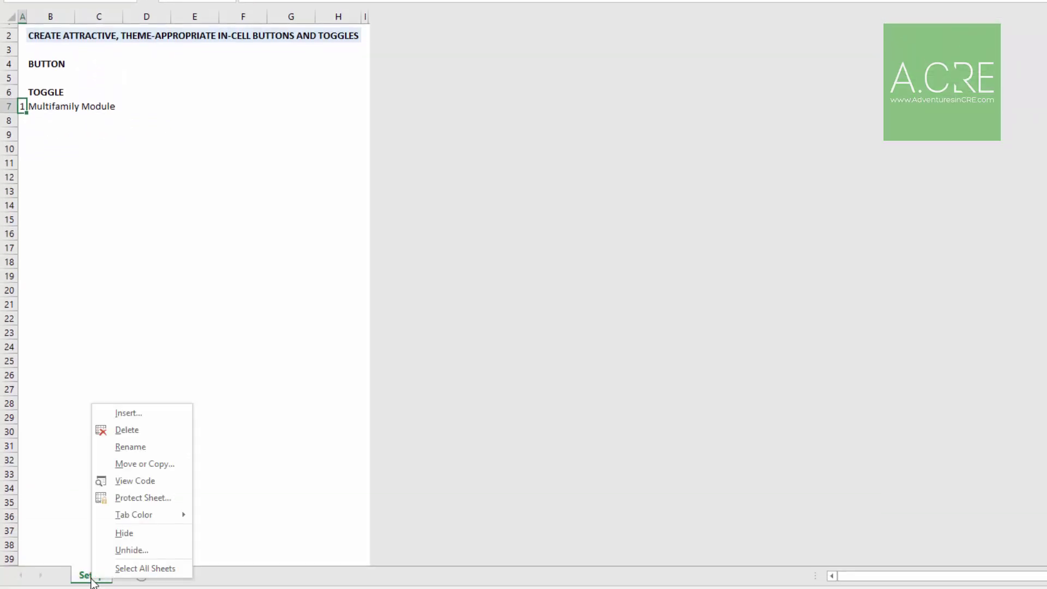
click(116, 553)
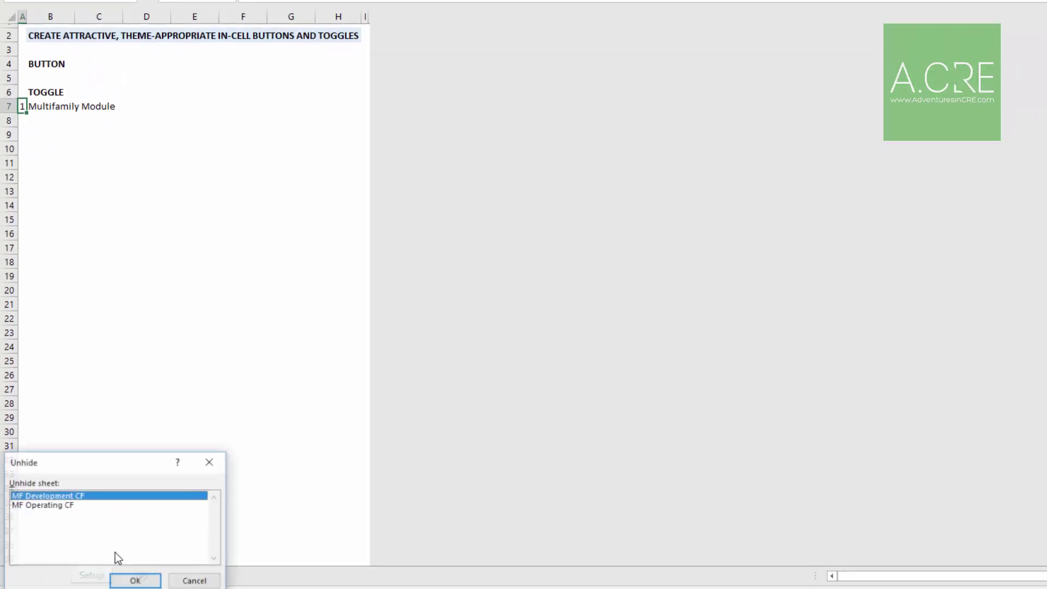
double_click(56, 497)
right_click(135, 578)
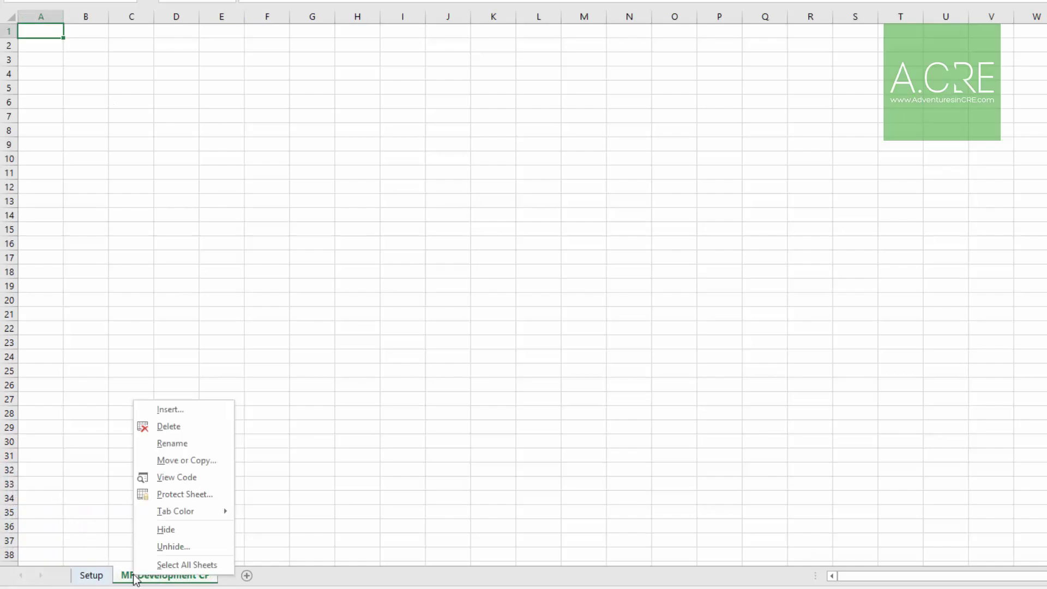
click(163, 546)
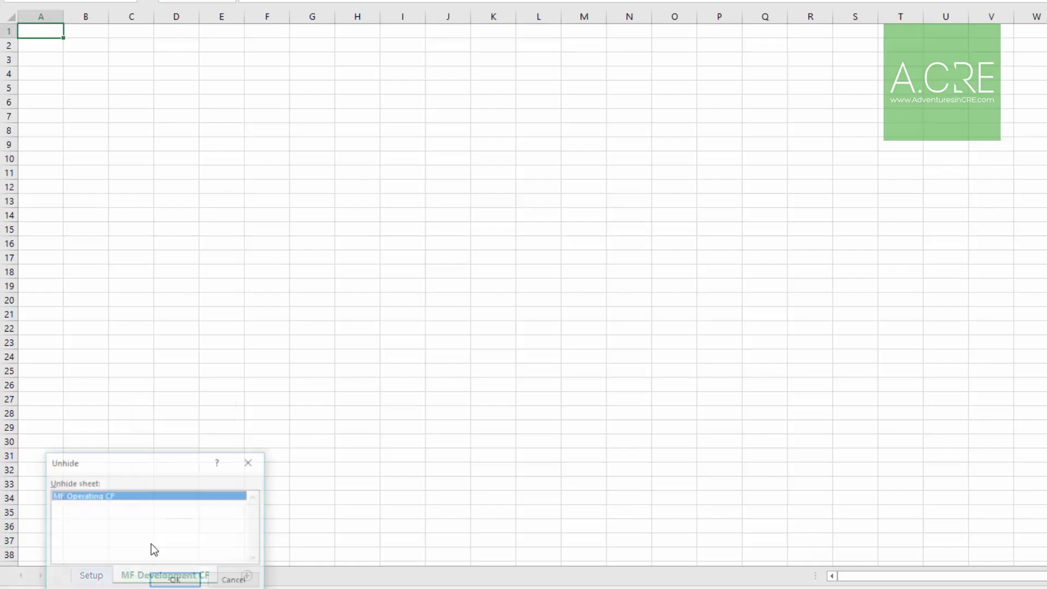
double_click(97, 496)
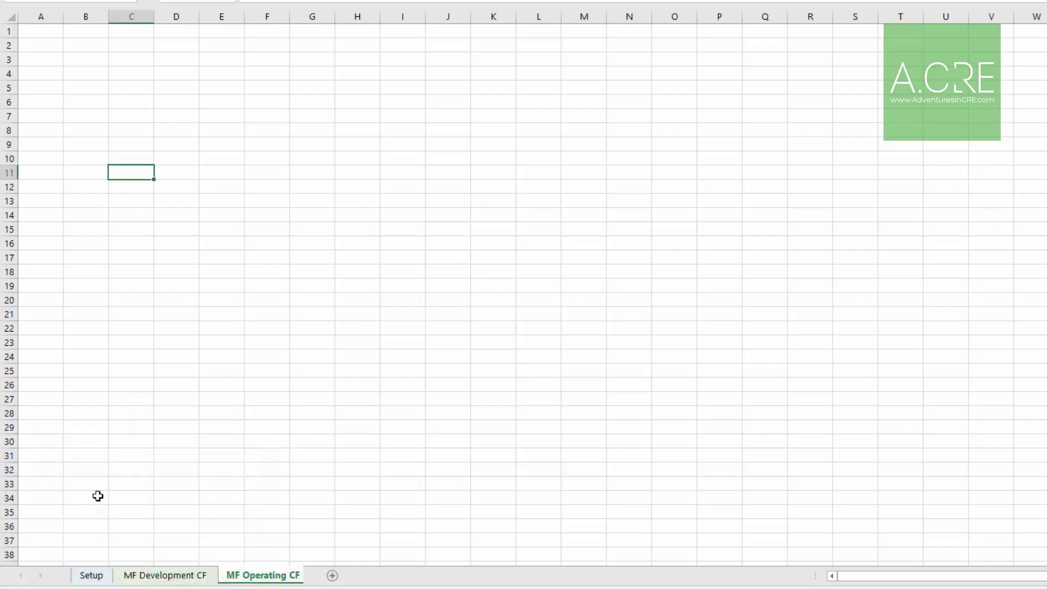
click(91, 576)
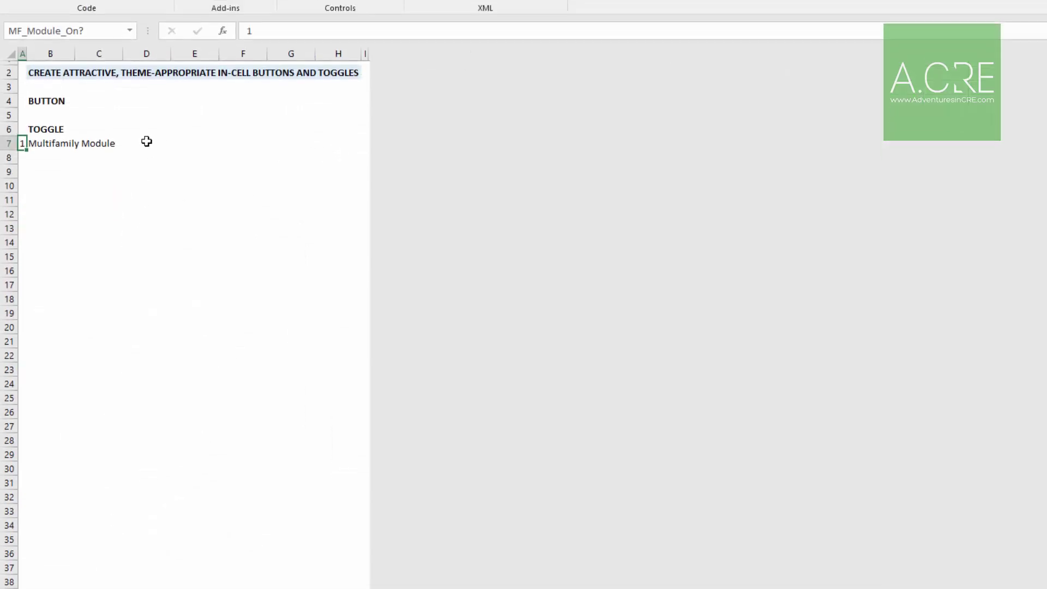
click(147, 143)
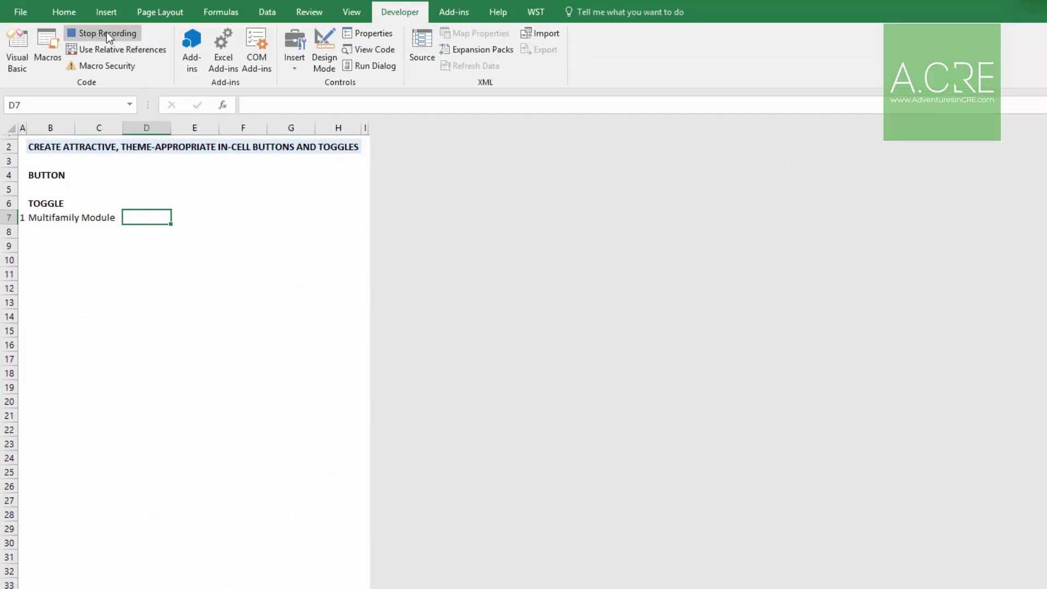
click(106, 33)
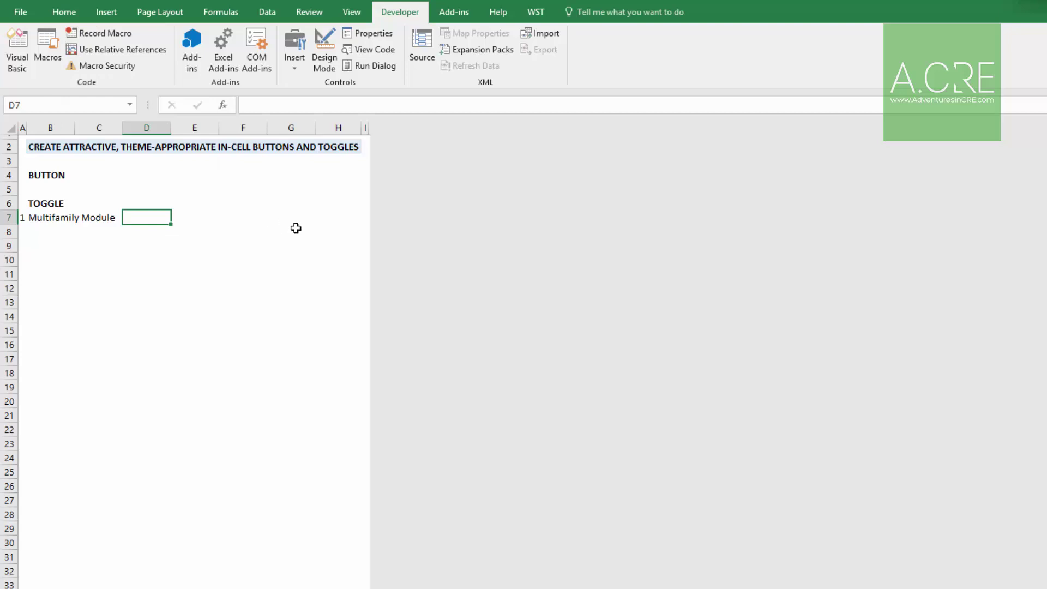
- In the VBA editor, replace "A7" with "MF_Module_On?" in the MF_Module_On macro
click(17, 54)
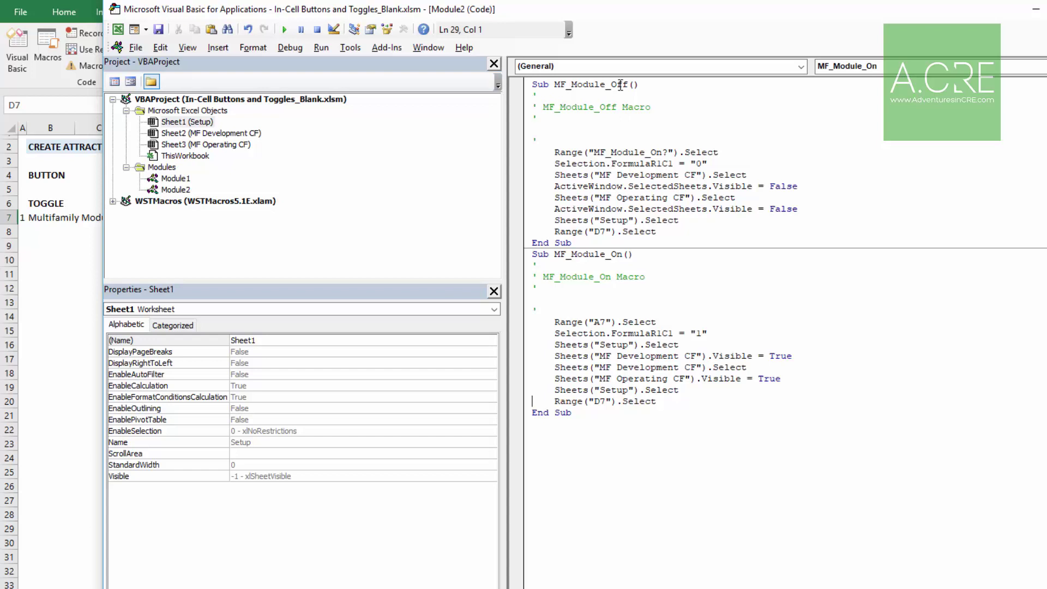
drag(639, 84, 567, 85)
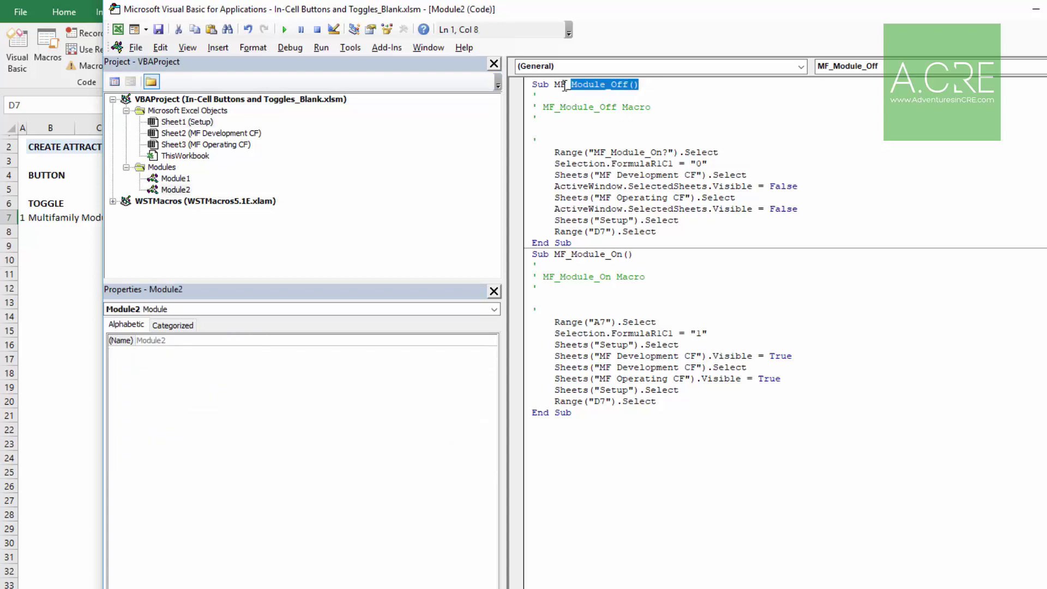
click(640, 355)
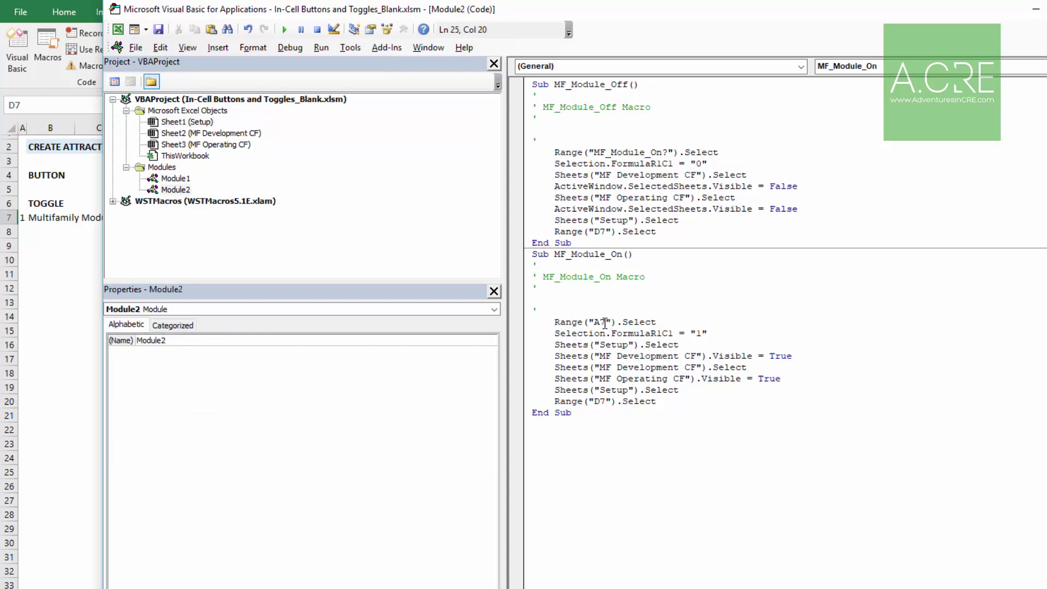
drag(605, 323, 593, 322)
text(MF_Module_On?)
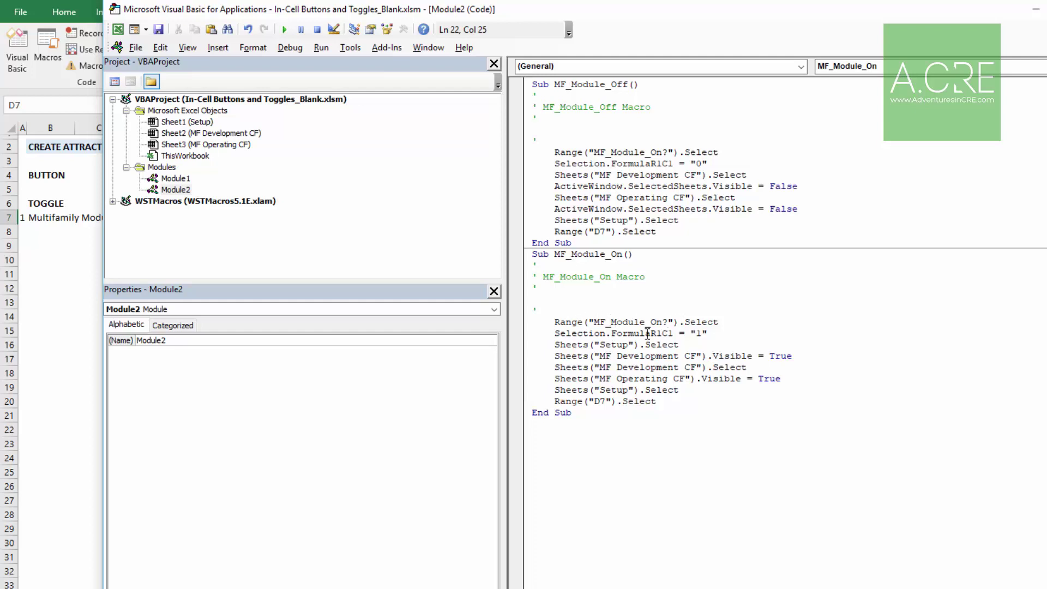
- Review the MF_Module_On lines writing 1, unhiding both CF sheets, and selecting Setup D7
drag(707, 333, 689, 333)
click(650, 344)
drag(796, 356, 571, 355)
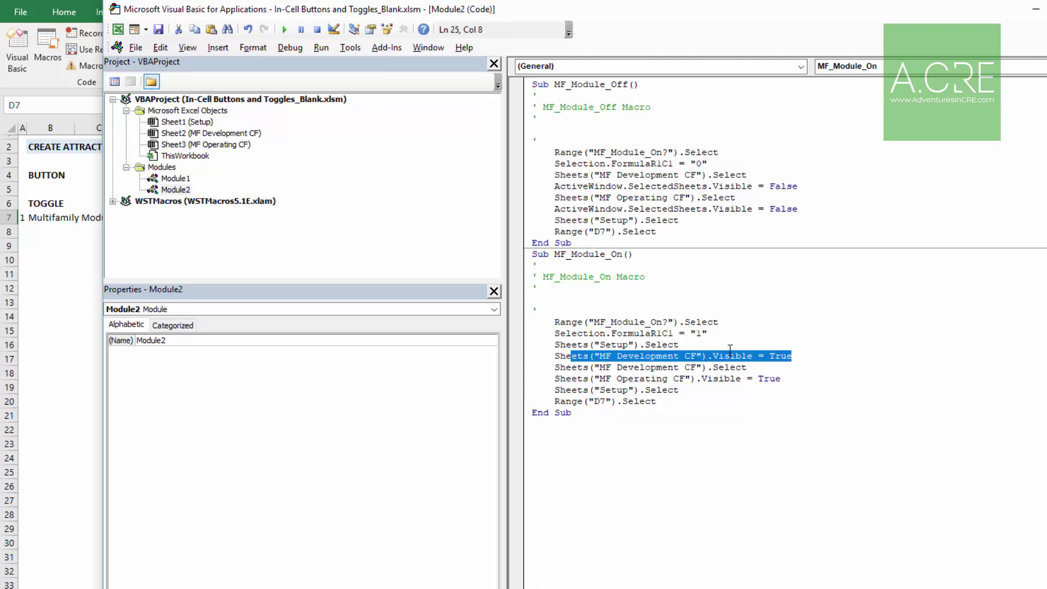
drag(729, 367, 616, 380)
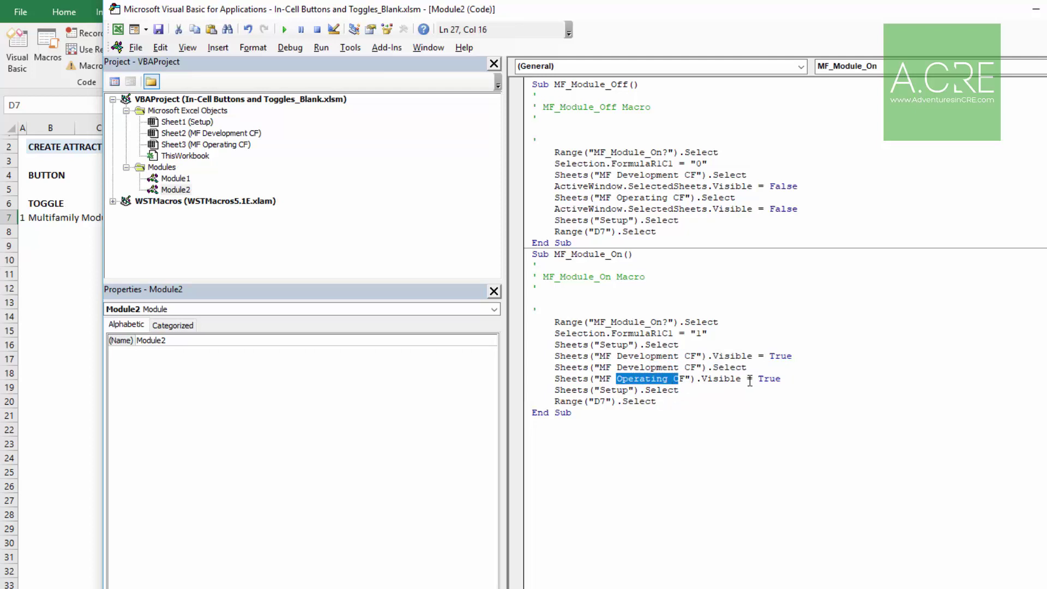
drag(680, 390, 567, 397)
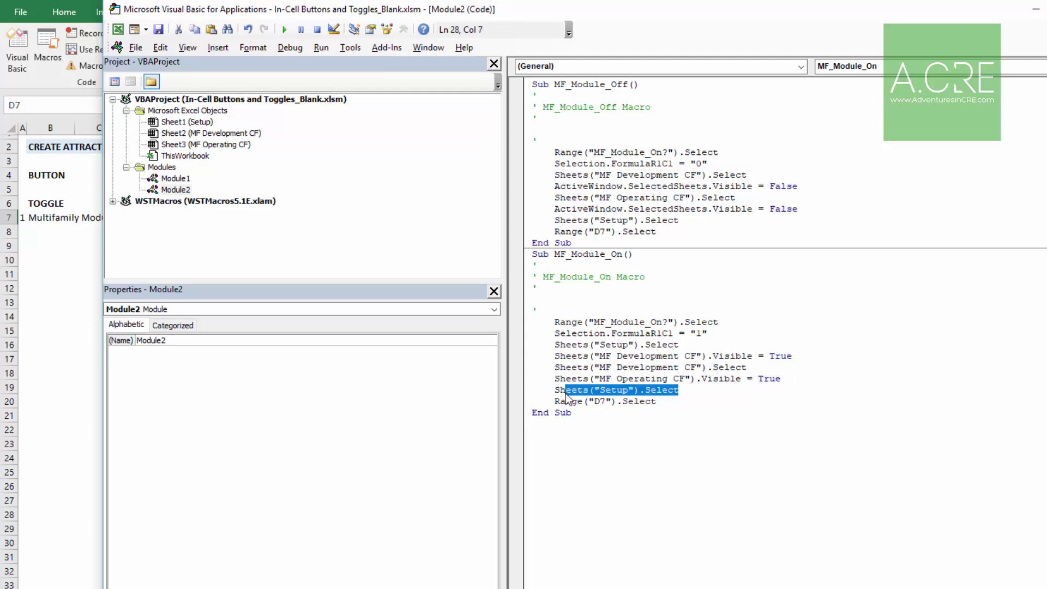
click(673, 408)
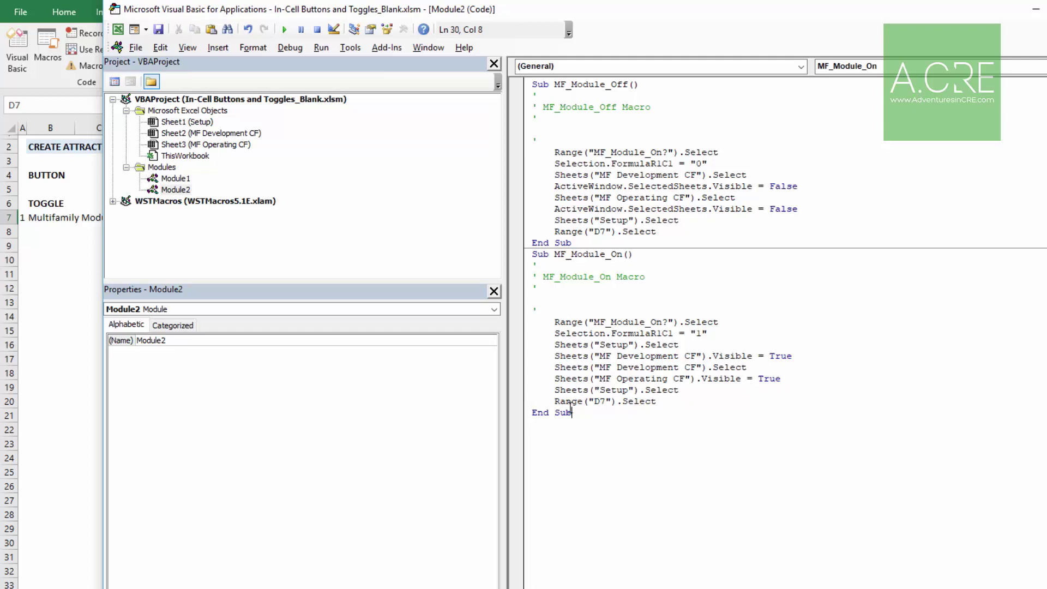
click(605, 402)
- Back in the workbook, enter =IF(MF_Module_On?=1,"Turn Off","") in H4
key(alt+F11)
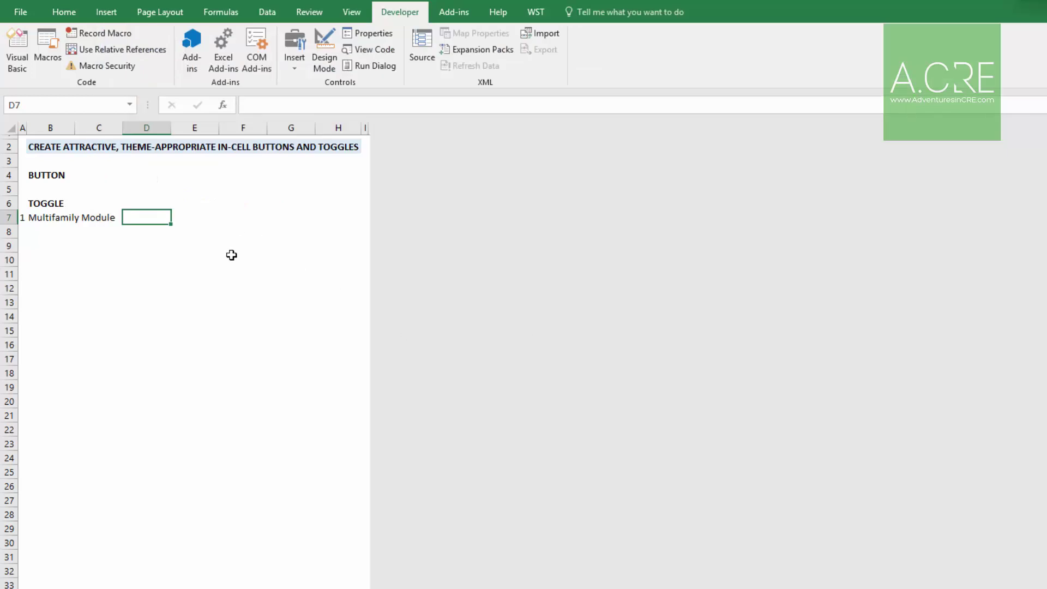
click(327, 175)
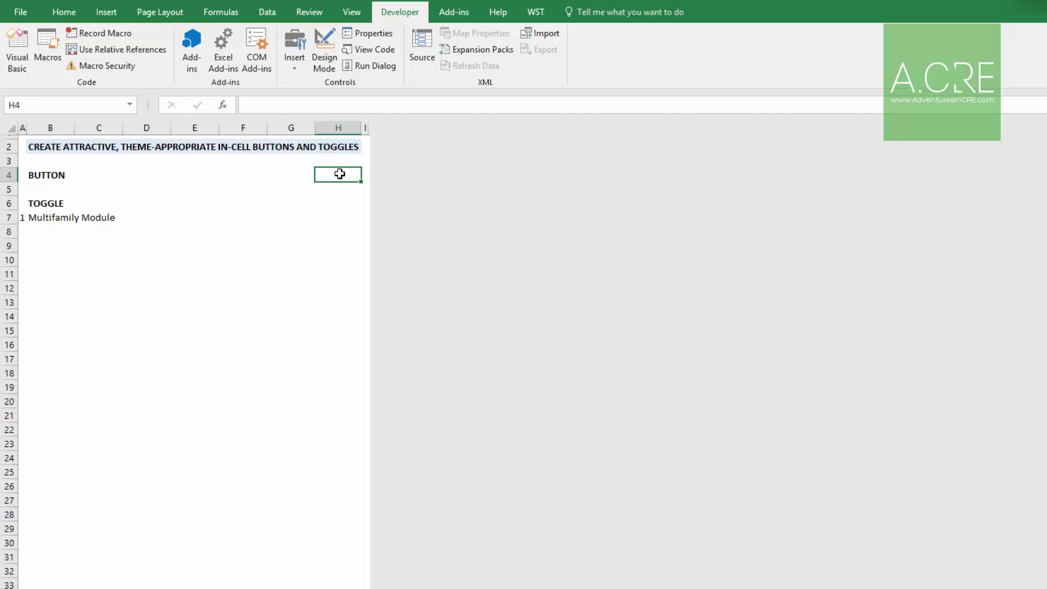
text(=)
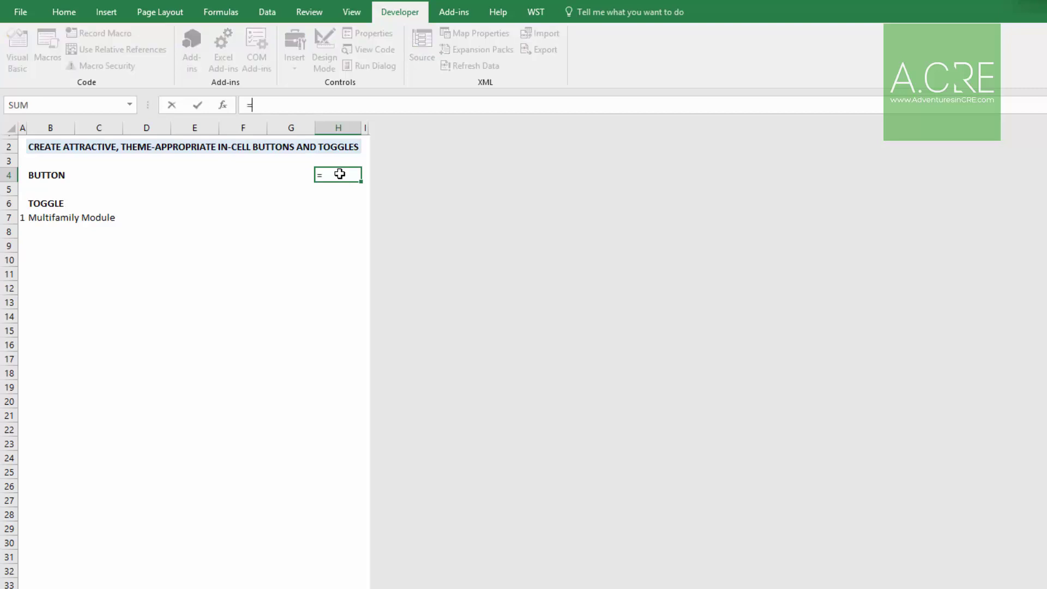
text(IF()
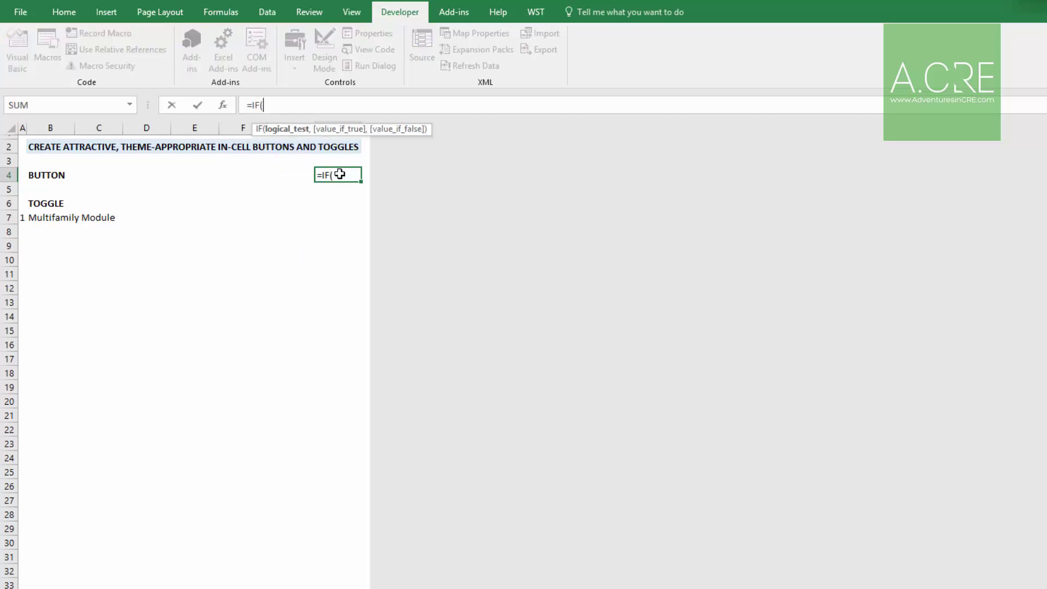
click(23, 217)
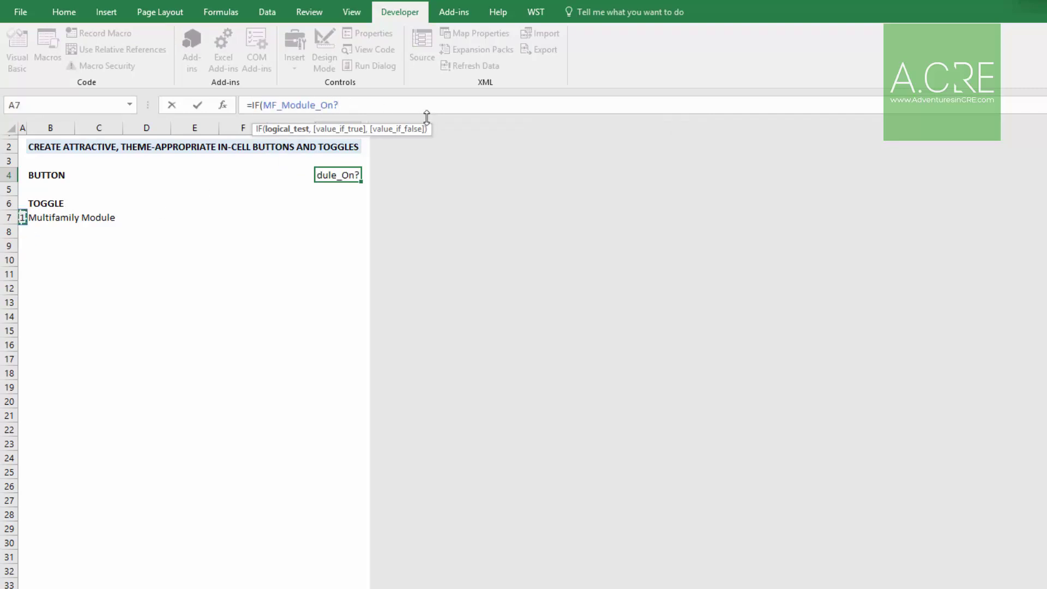
text(=1,"Tu)
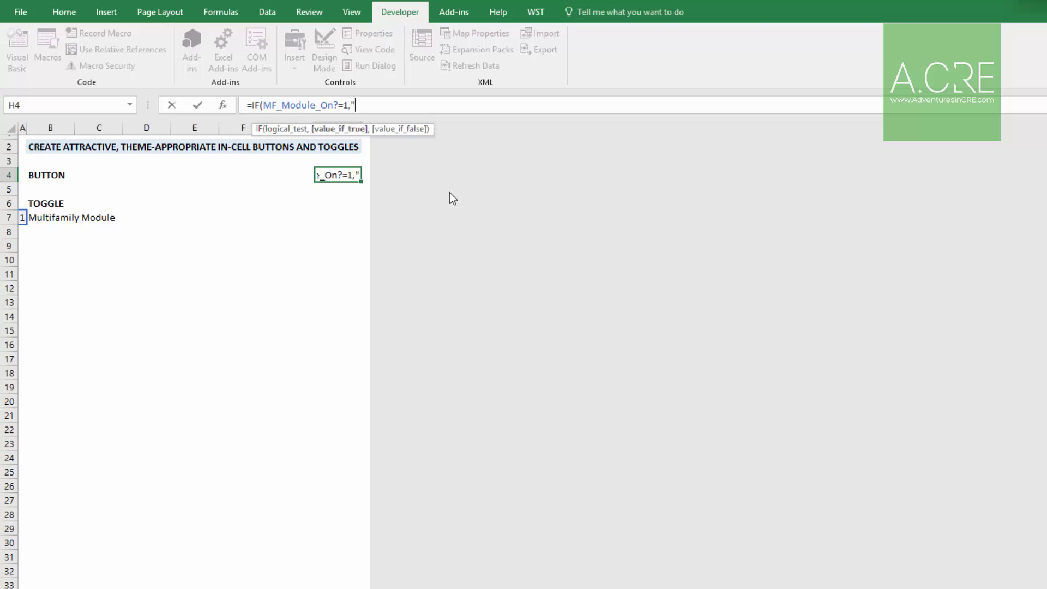
text(rn Off","")
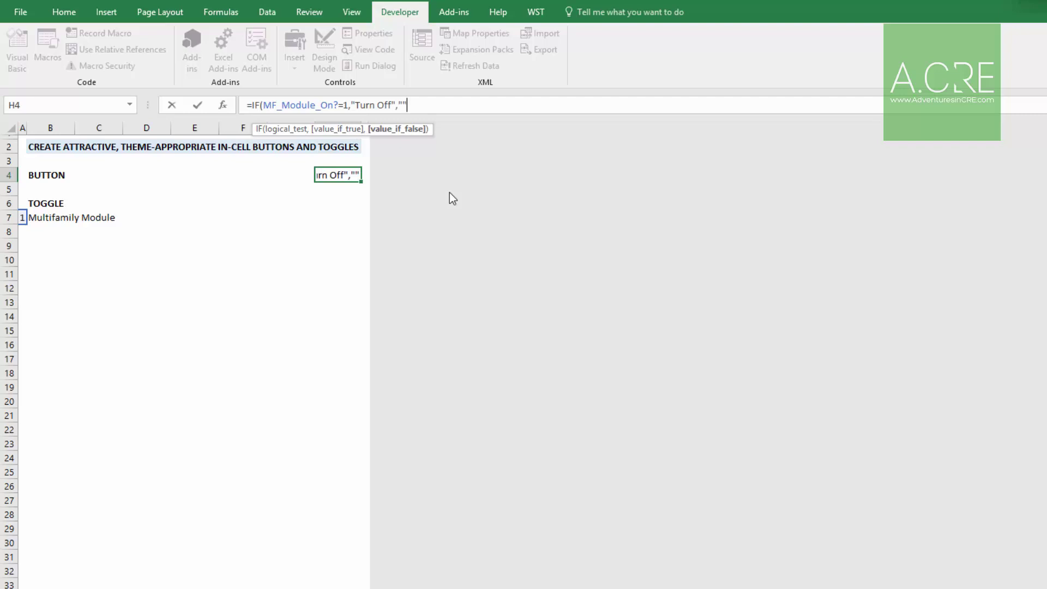
key(Return)
key(Up)
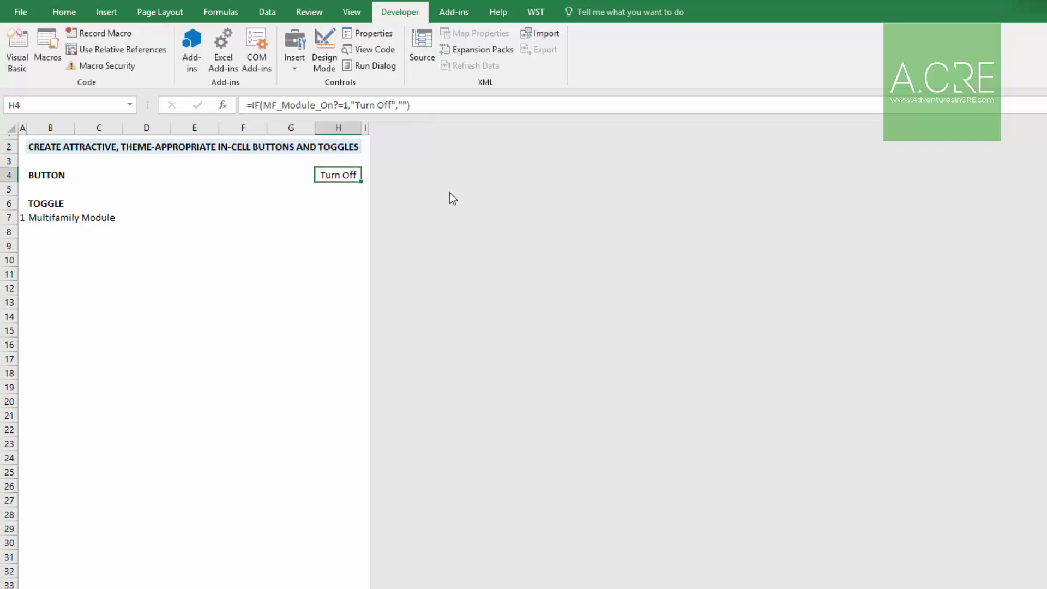
- Start a new formula-based conditional formatting rule for H4 using =MF_Module_On?=1
click(73, 15)
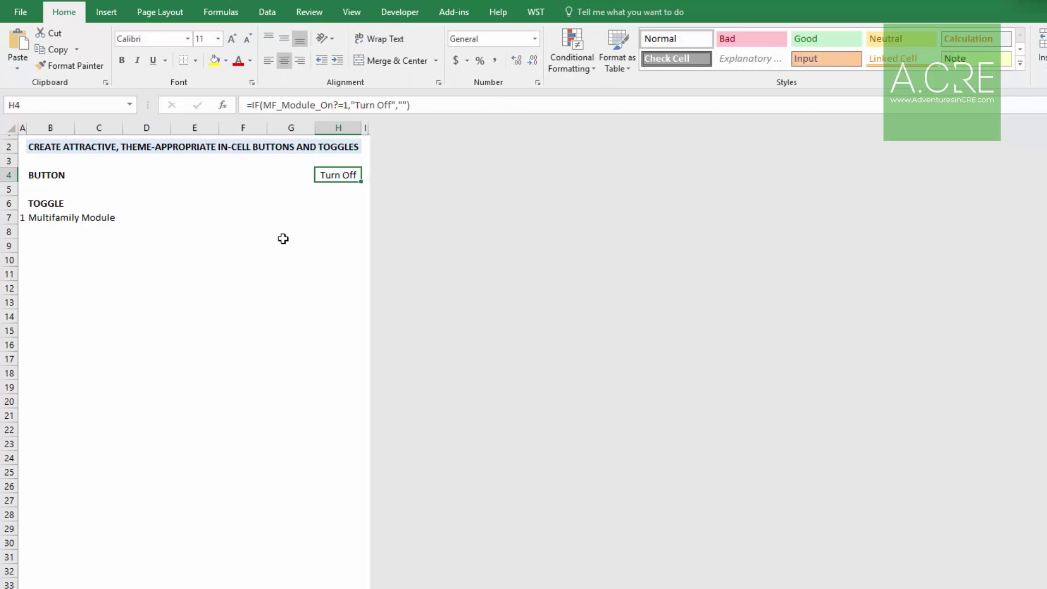
click(580, 57)
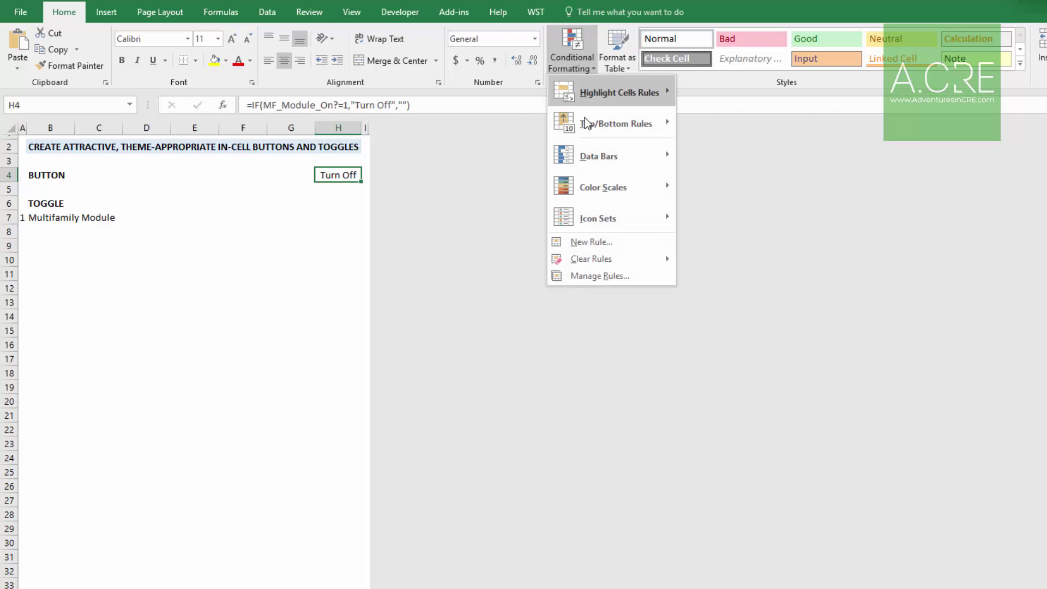
click(591, 241)
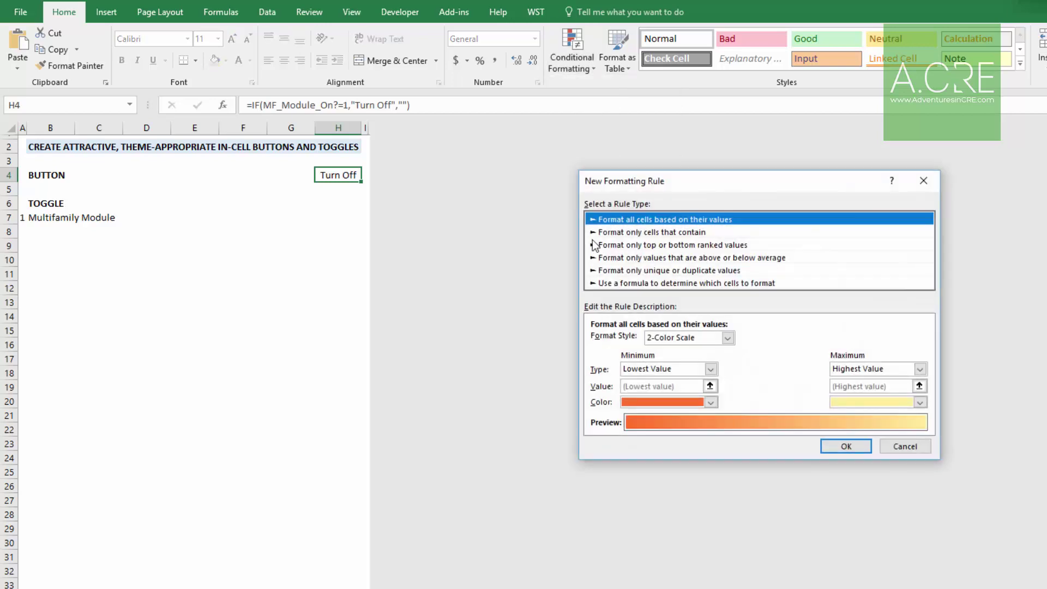
click(648, 283)
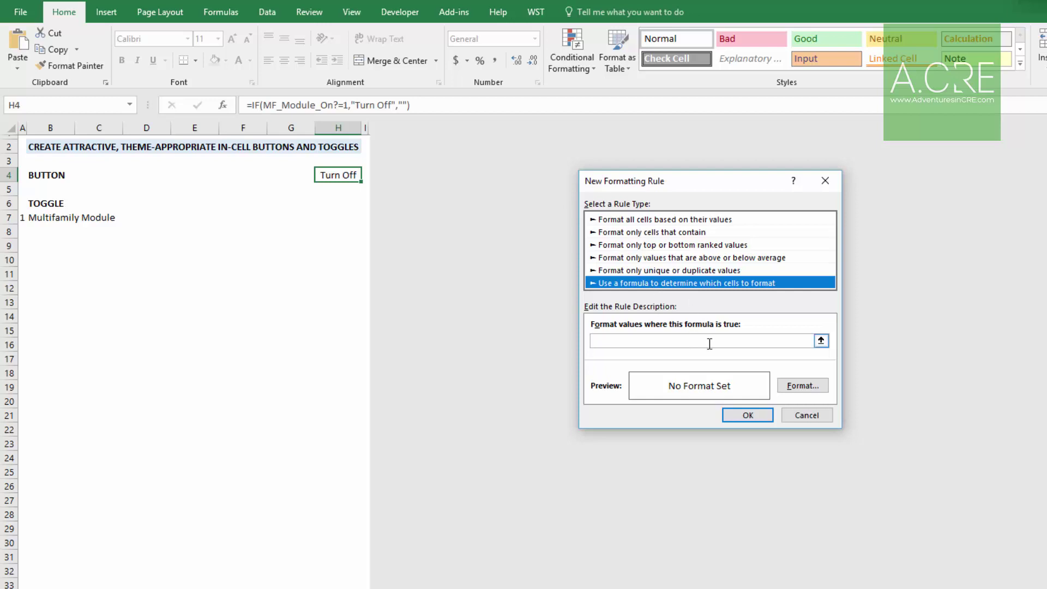
click(821, 342)
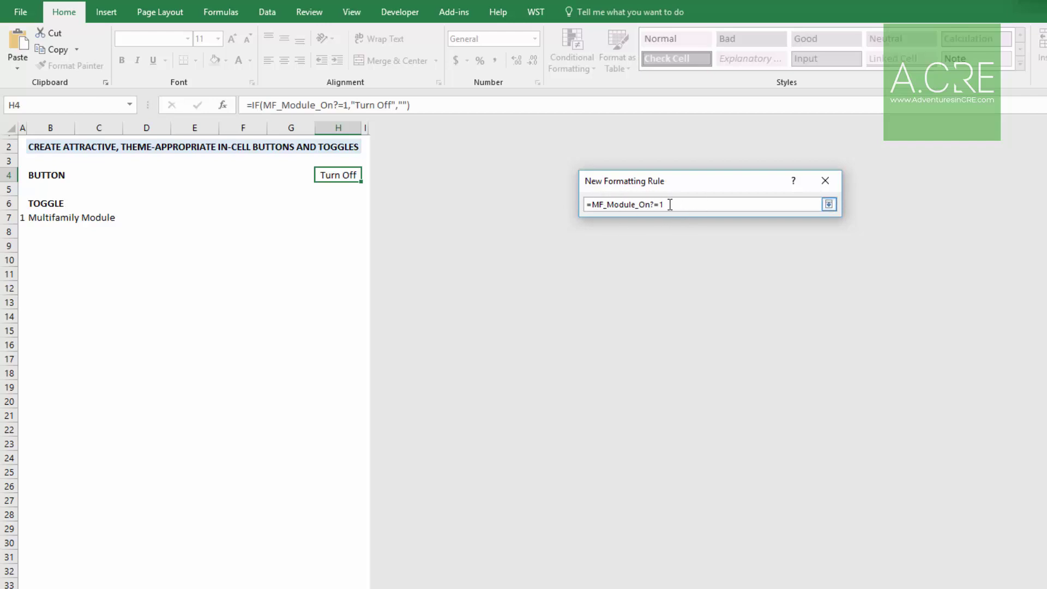
drag(665, 207, 588, 209)
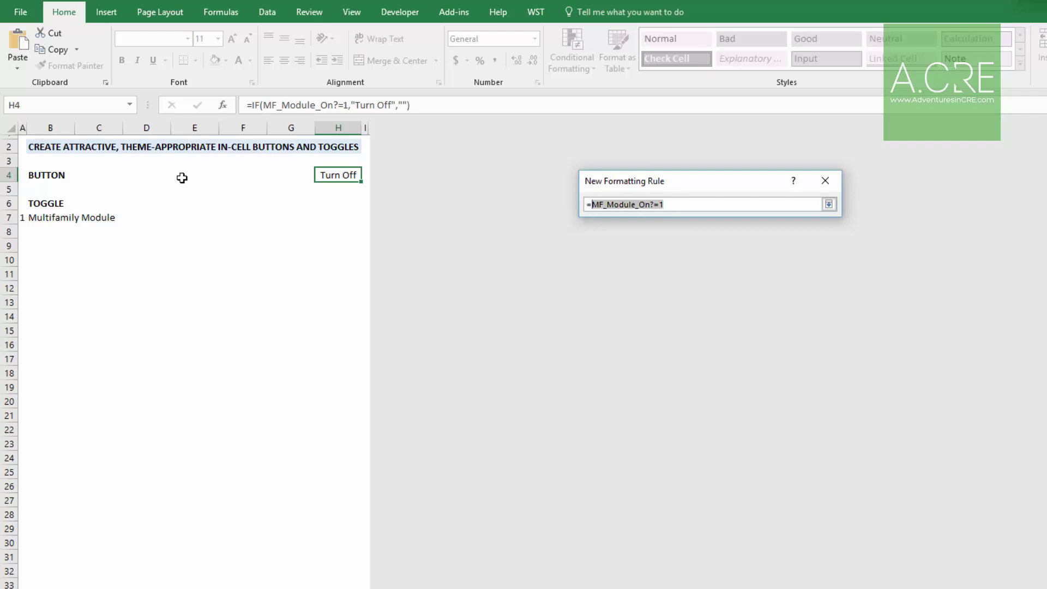
key(Return)
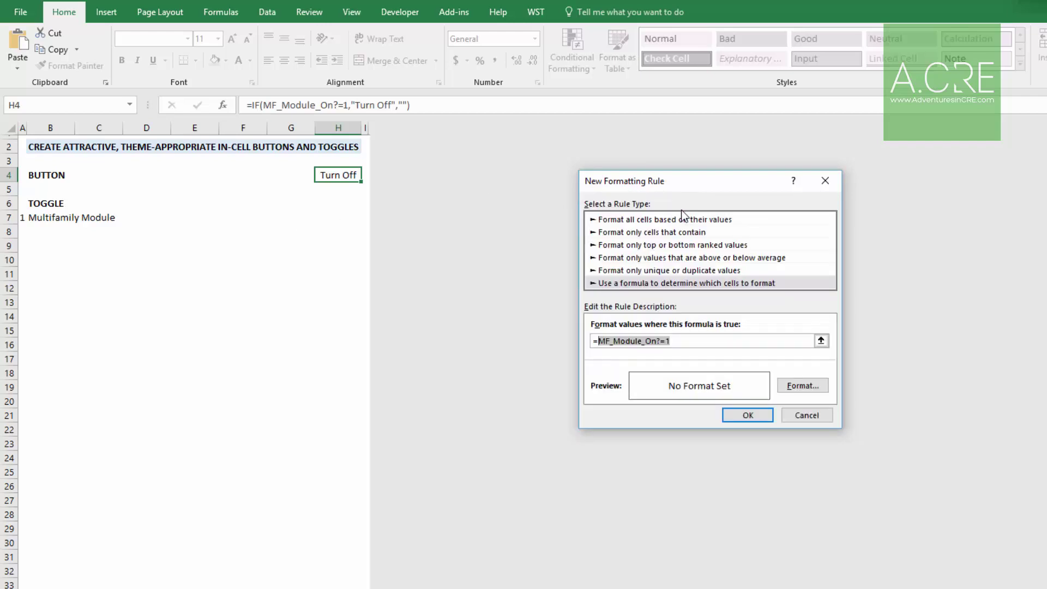
click(675, 339)
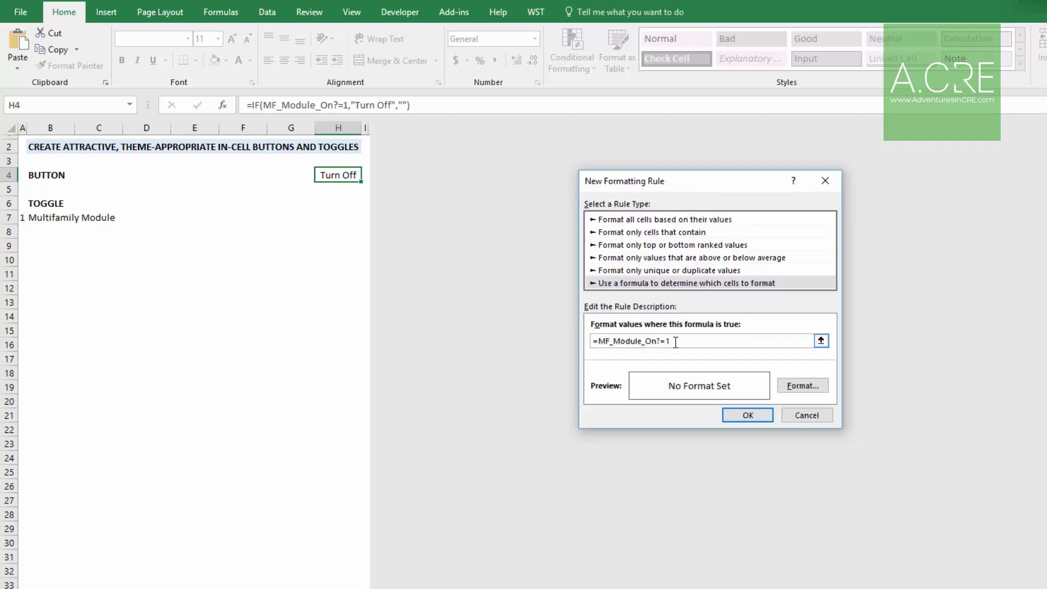
- Format the rule with a theme font colour and a red fill, then save it
click(800, 388)
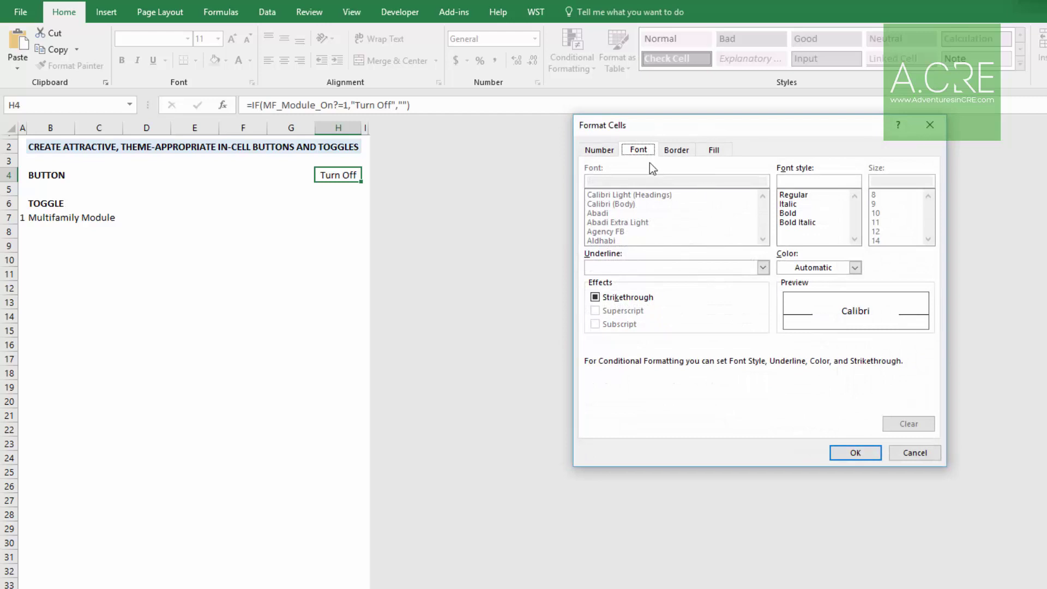
click(855, 267)
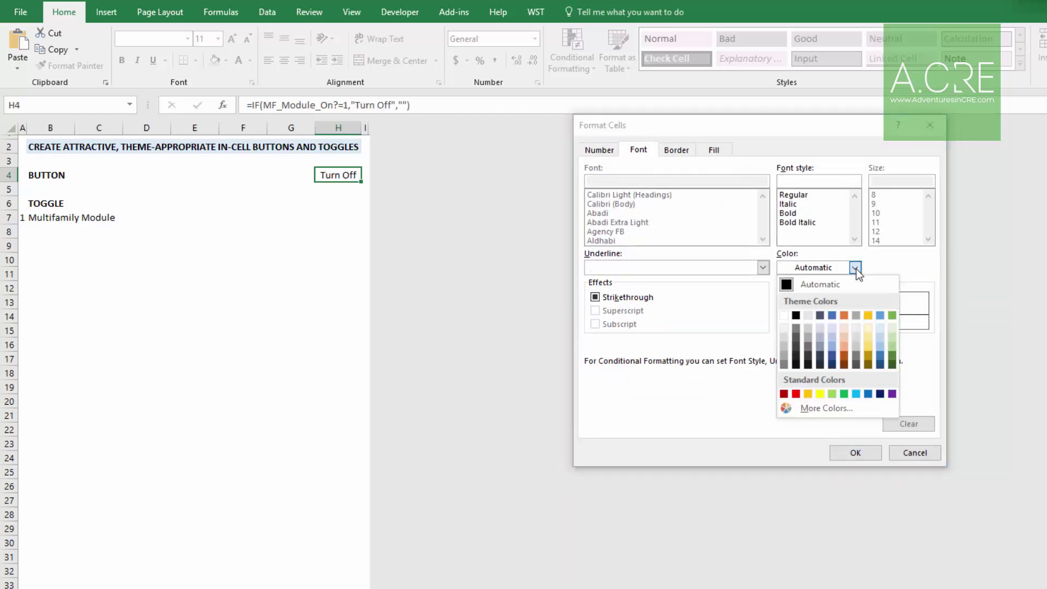
click(784, 315)
click(714, 150)
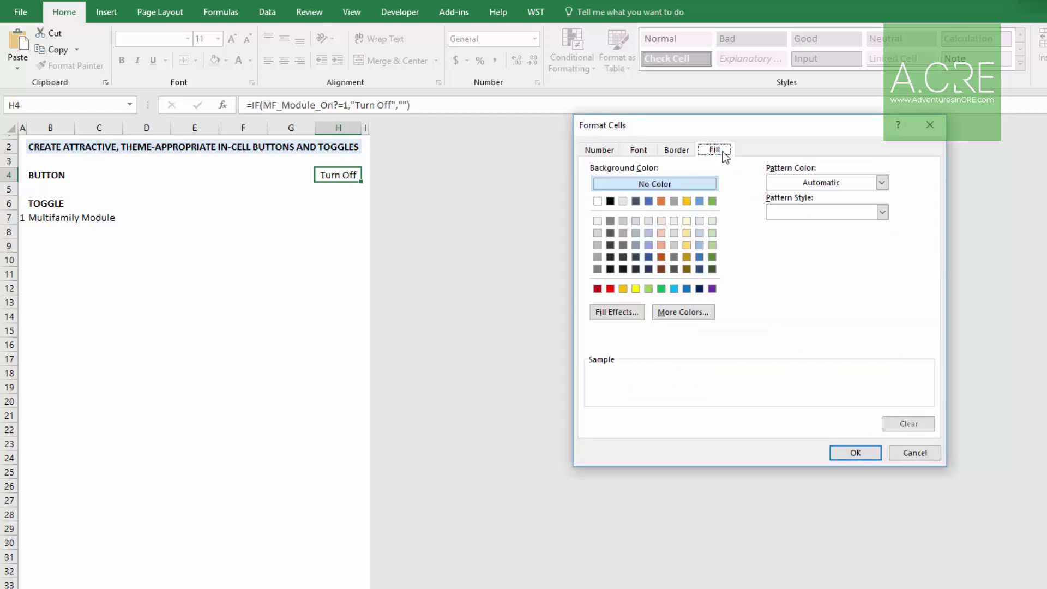
click(610, 288)
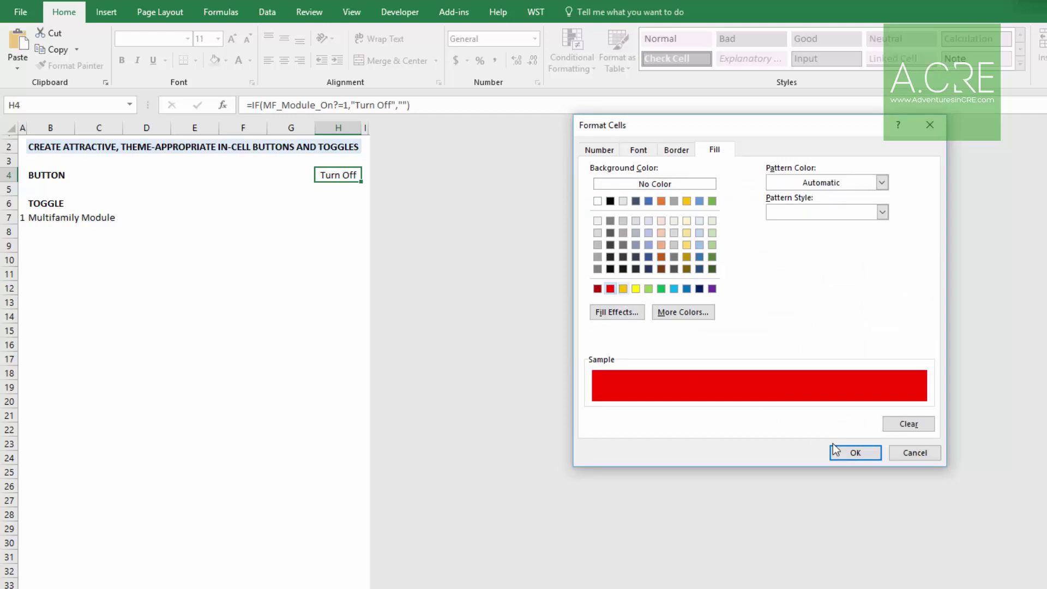
click(854, 453)
click(745, 416)
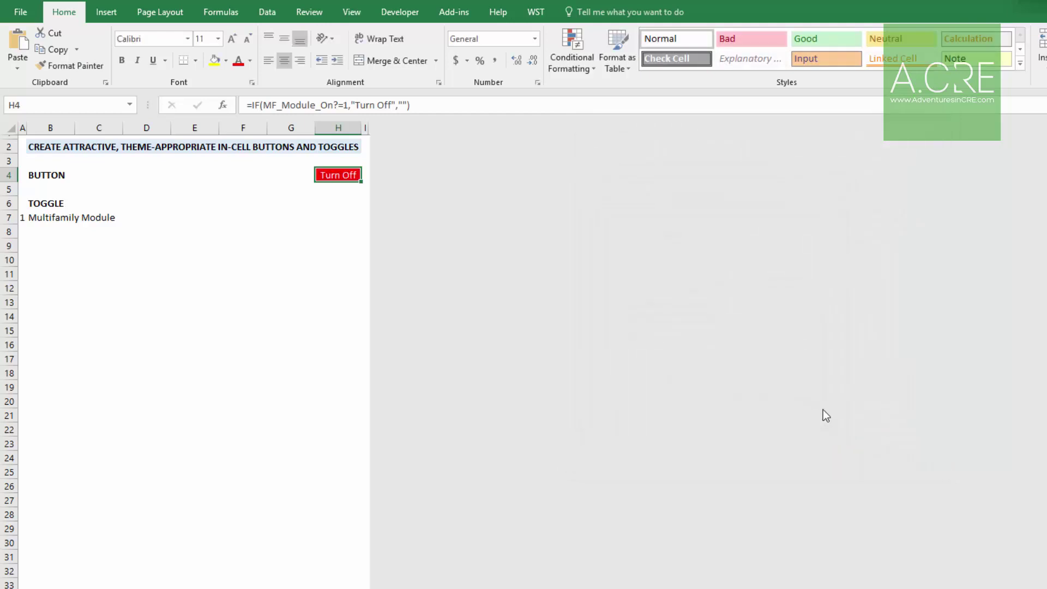
click(253, 209)
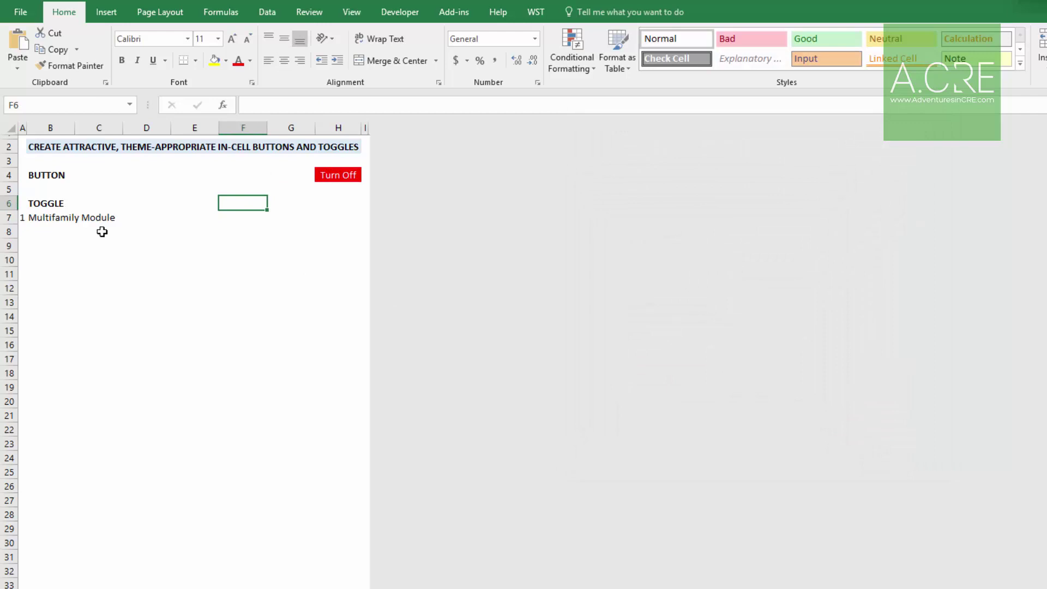
click(24, 218)
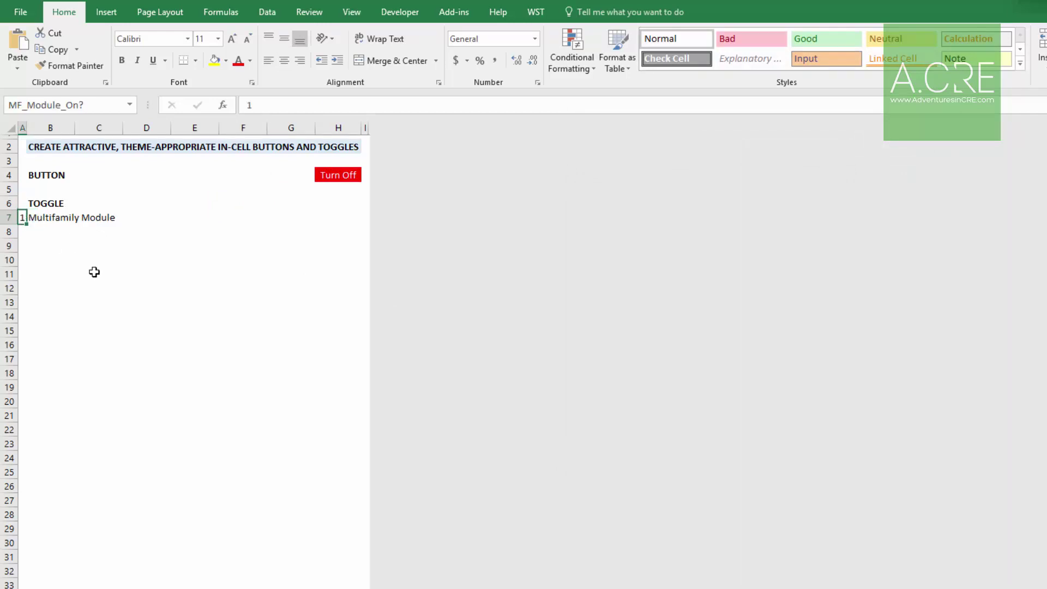
text(0)
key(Return)
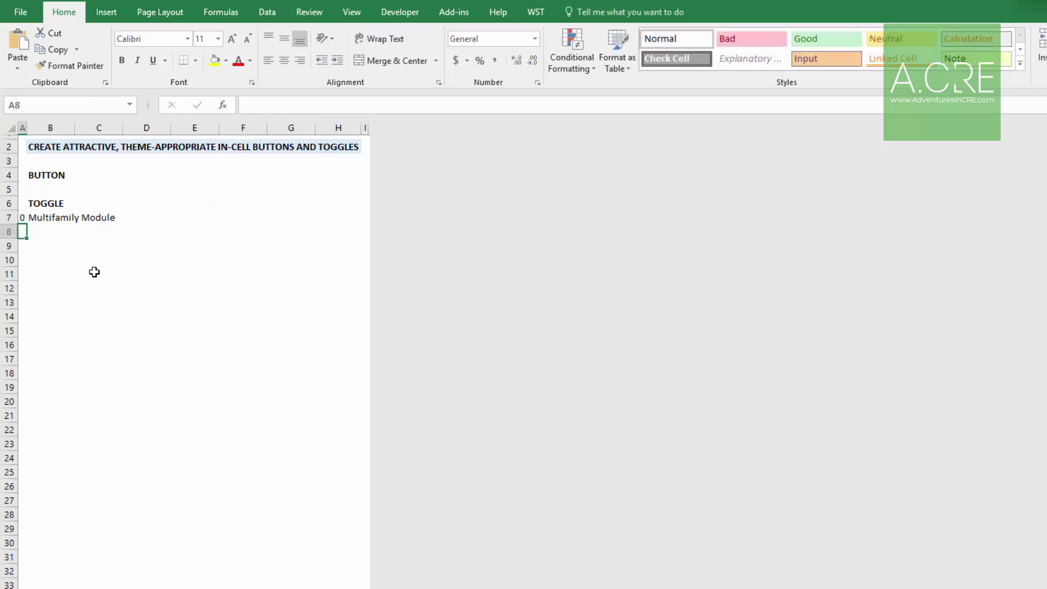
click(22, 217)
text(1)
key(Return)
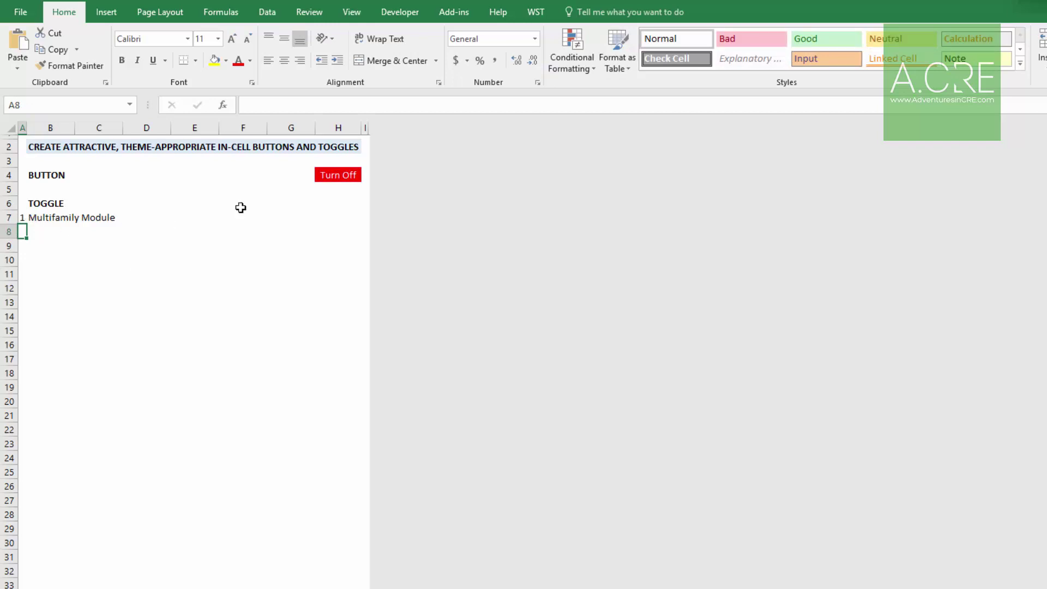
click(334, 173)
click(265, 190)
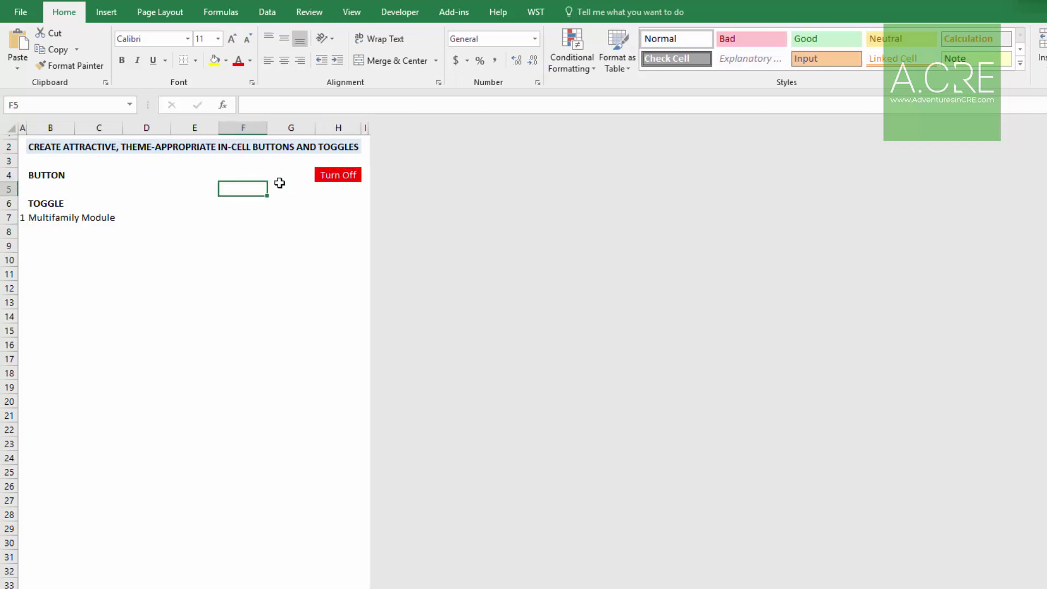
click(297, 175)
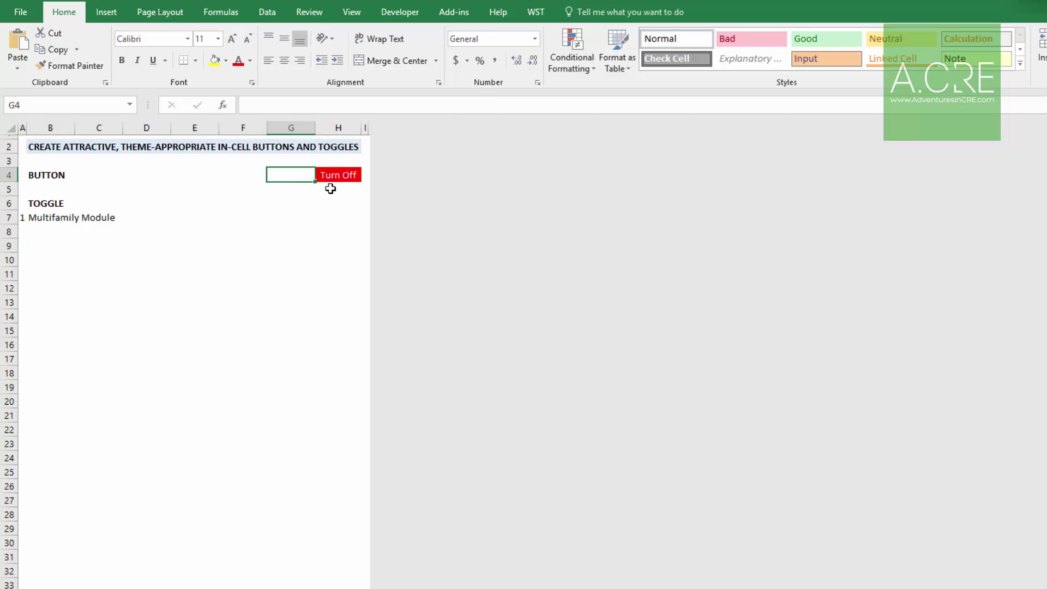
- Draw a rectangle shape over cell H4
click(337, 174)
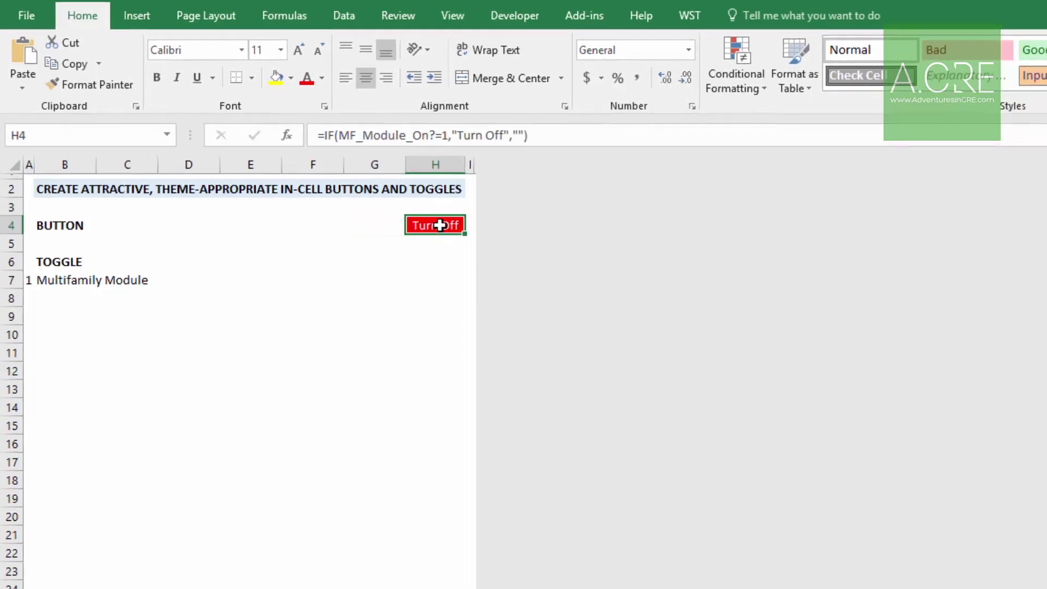
click(143, 22)
click(288, 87)
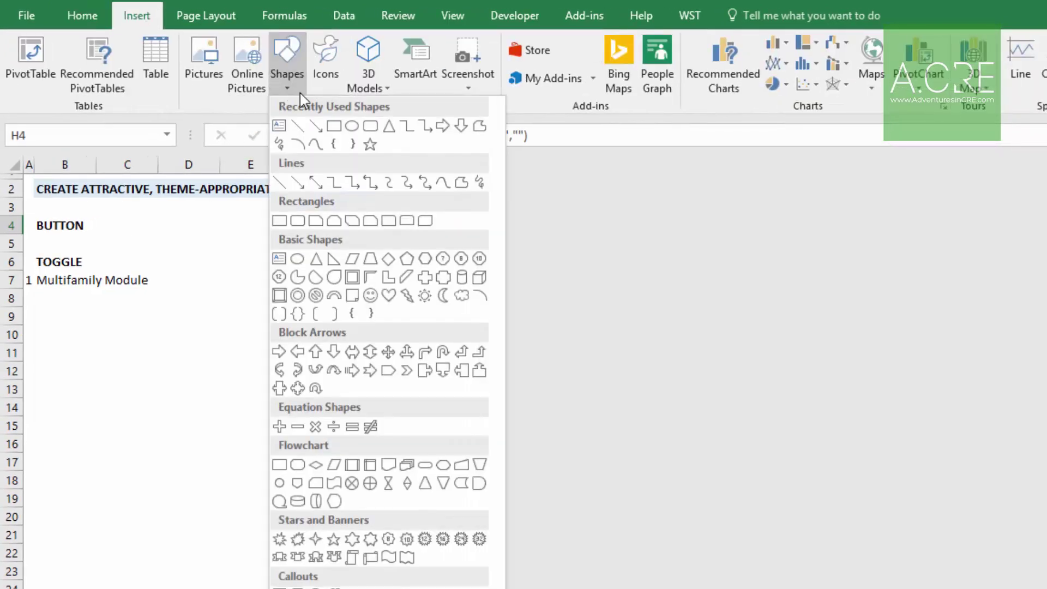
click(338, 129)
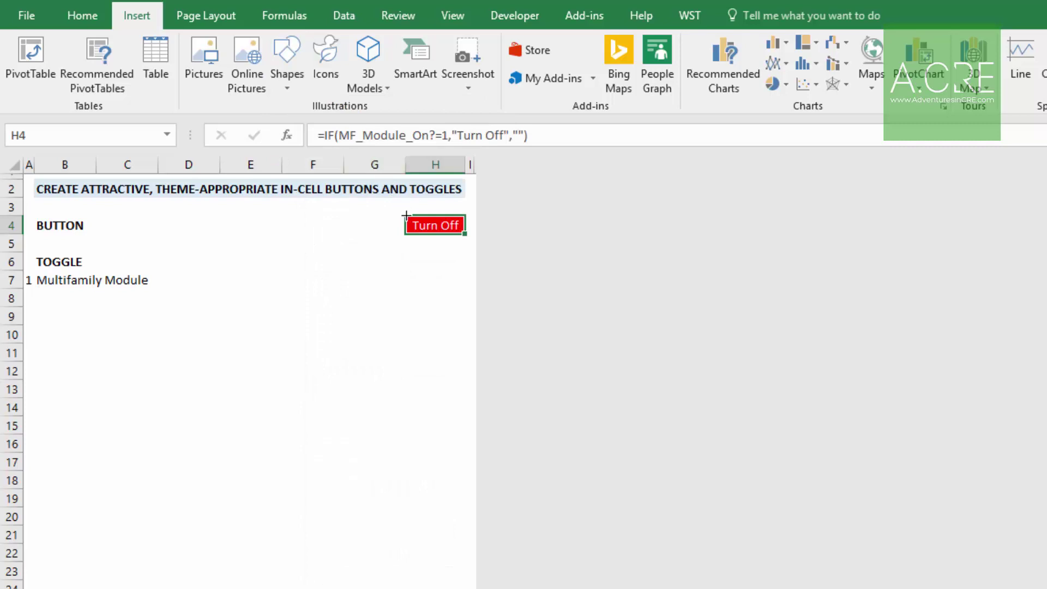
drag(405, 215, 465, 233)
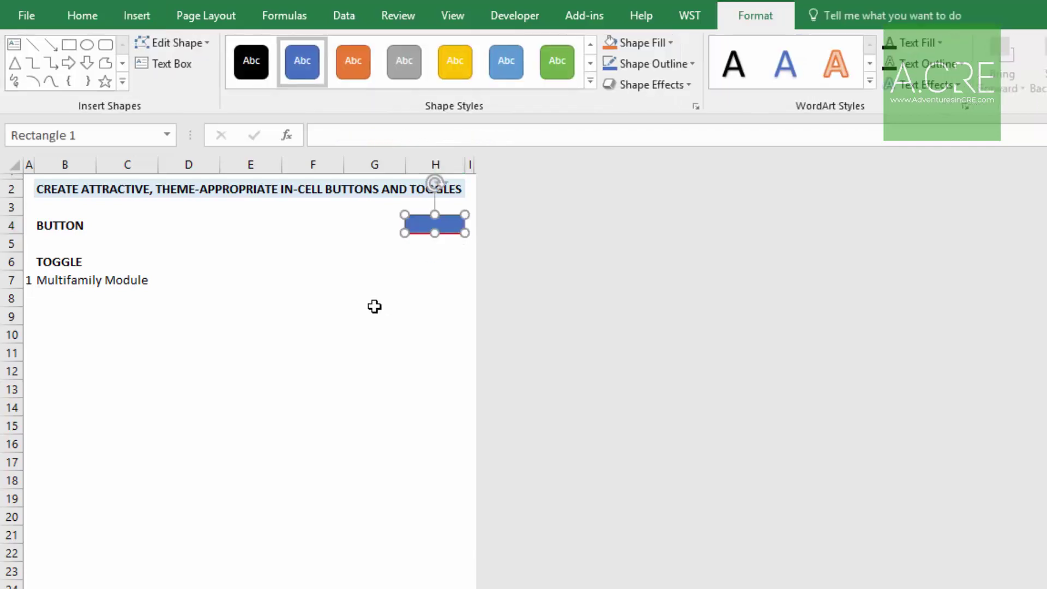
click(438, 233)
- Remove the rectangle's fill and outline so the red Turn Off shows through
click(667, 44)
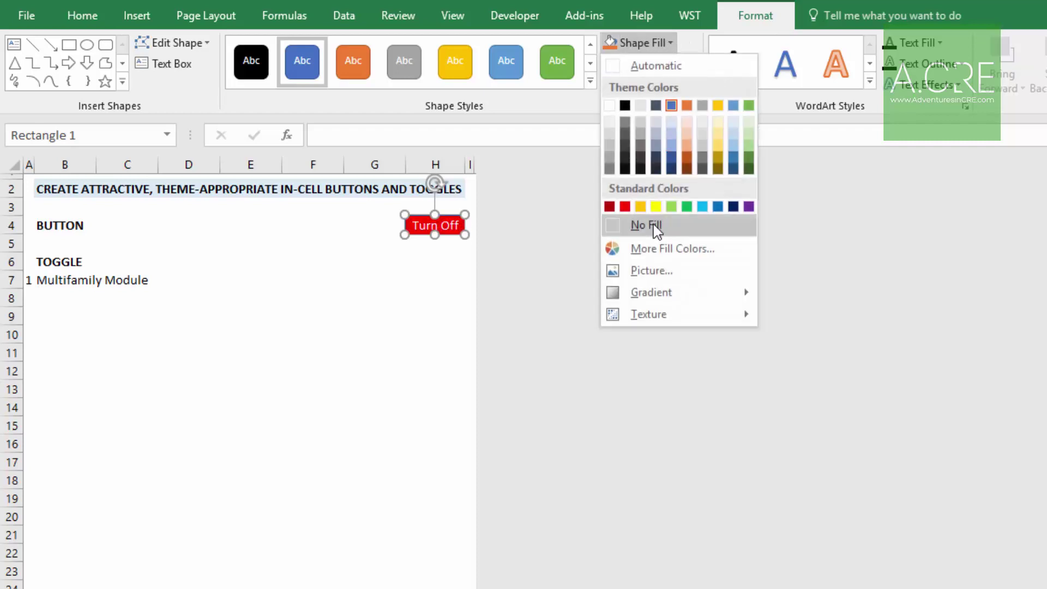
key(Escape)
click(690, 64)
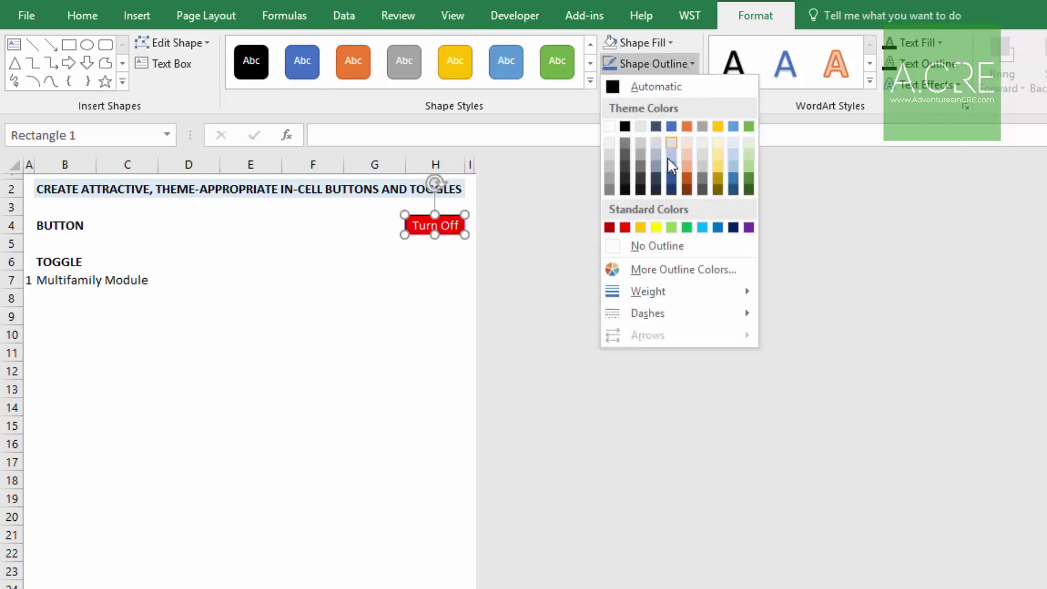
click(657, 245)
click(347, 313)
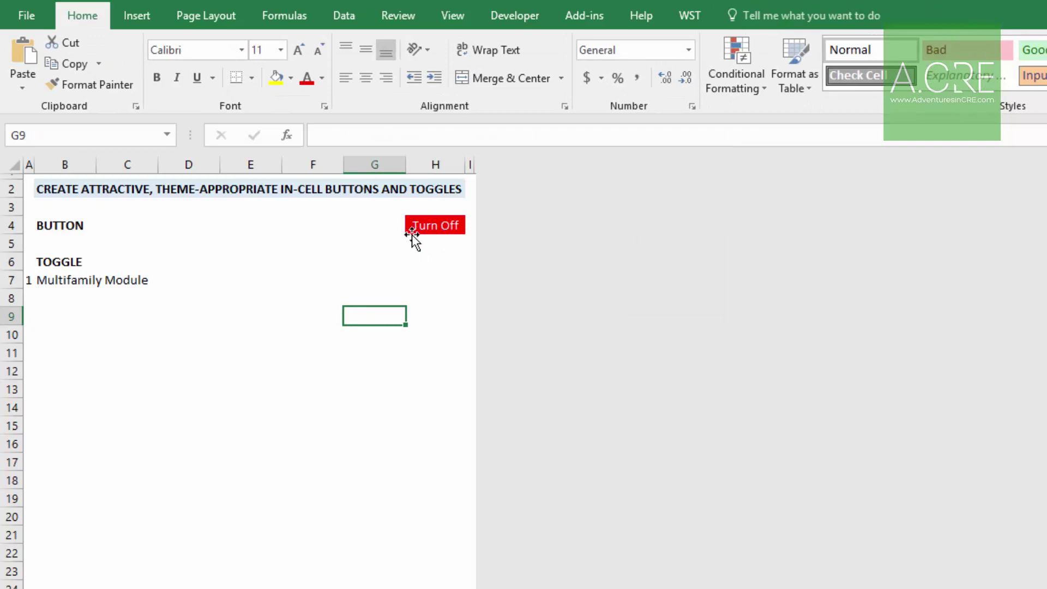
ctrl+click(425, 235)
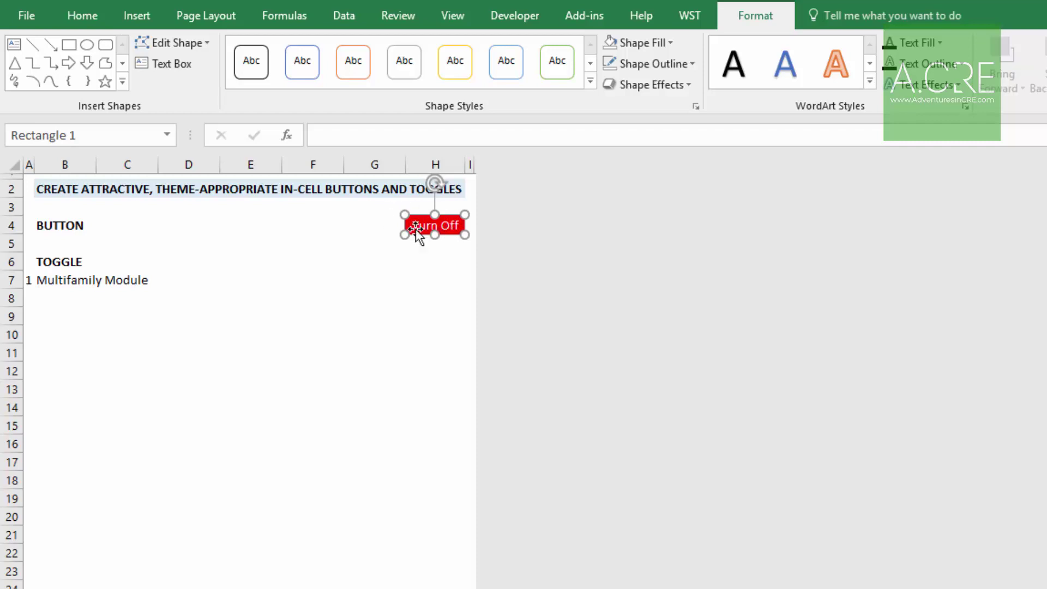
- Open the rectangle's Size and Properties settings and expand its properties options
right_click(448, 234)
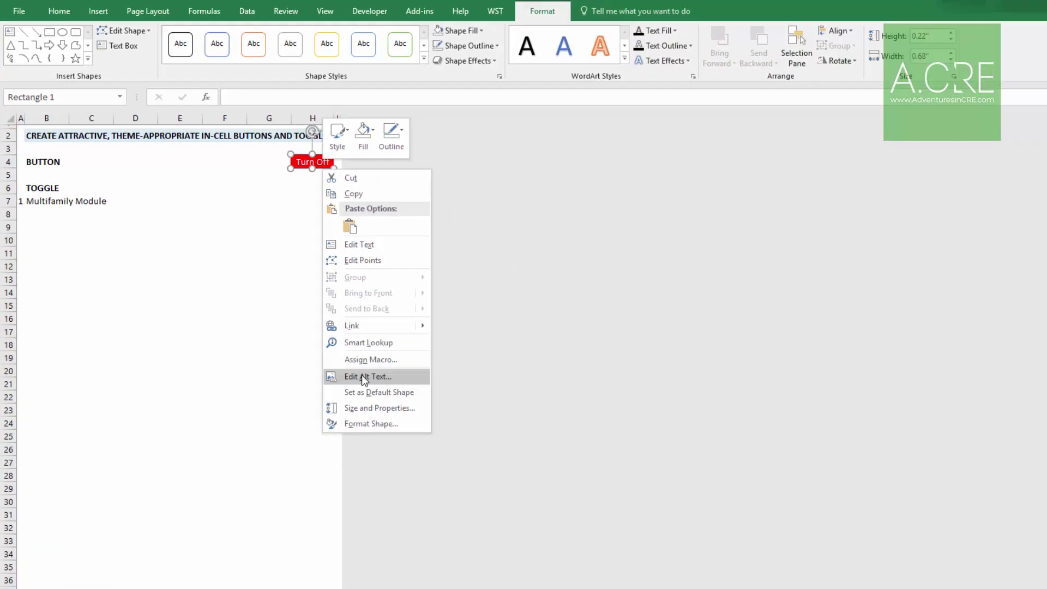
click(339, 368)
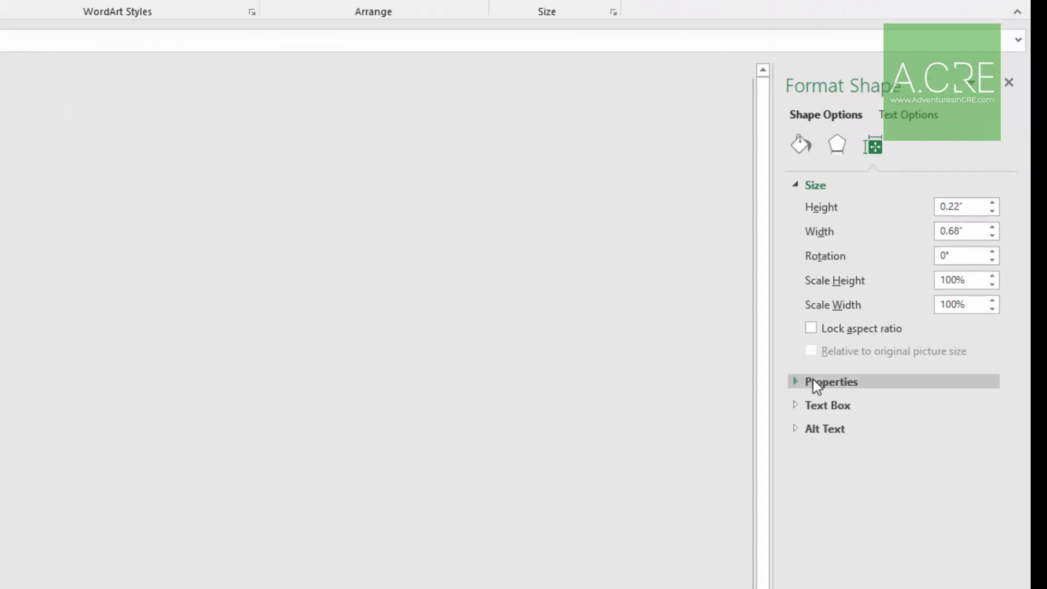
click(797, 382)
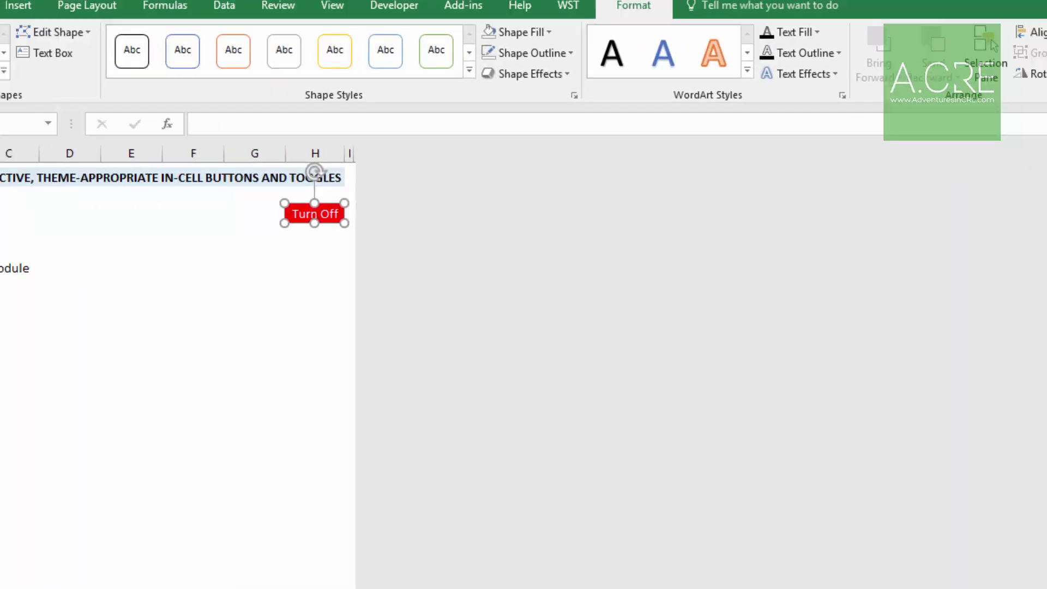
click(313, 286)
- Widen column H, then narrow it to 10.57, confirming the button resizes with it
drag(345, 154, 356, 154)
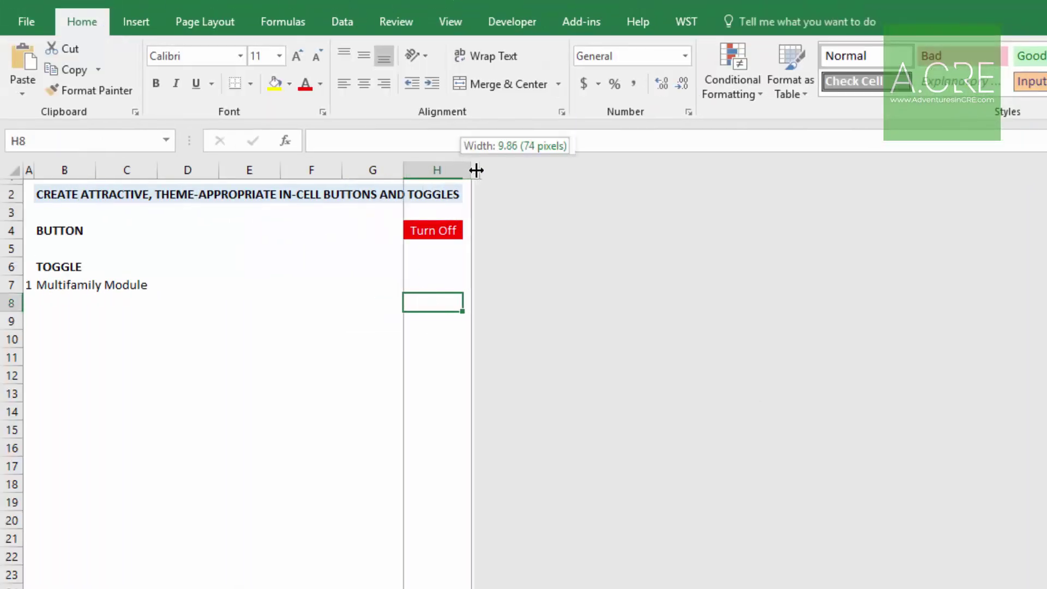
drag(476, 170, 495, 171)
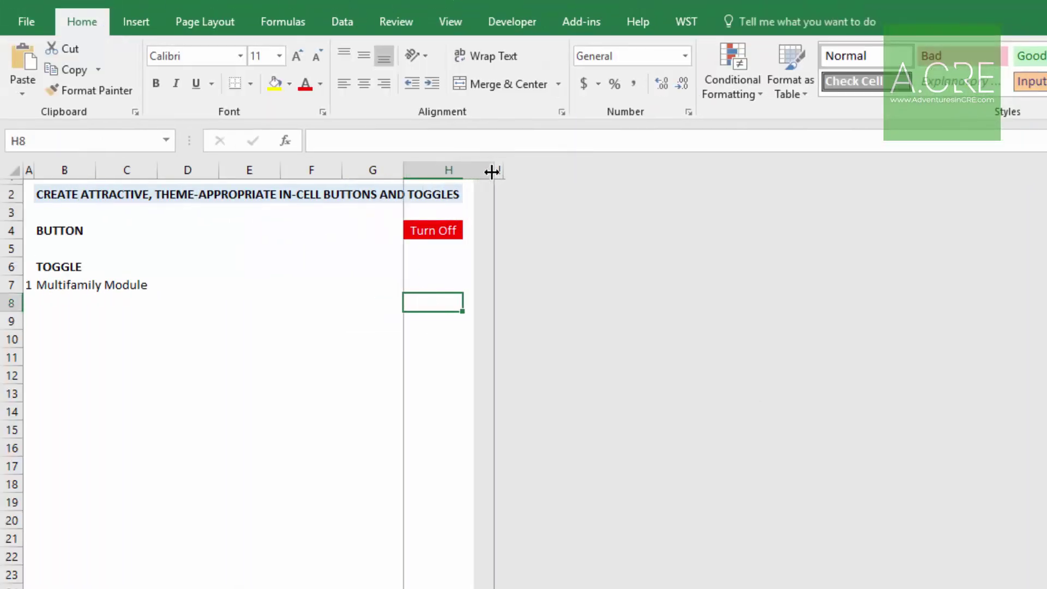
click(431, 222)
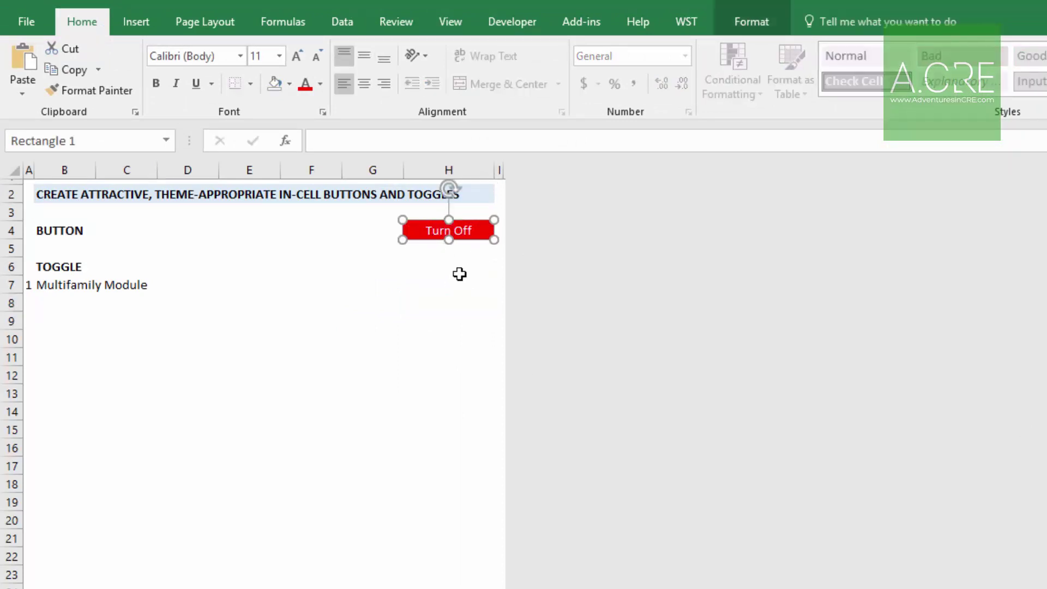
drag(499, 170, 467, 170)
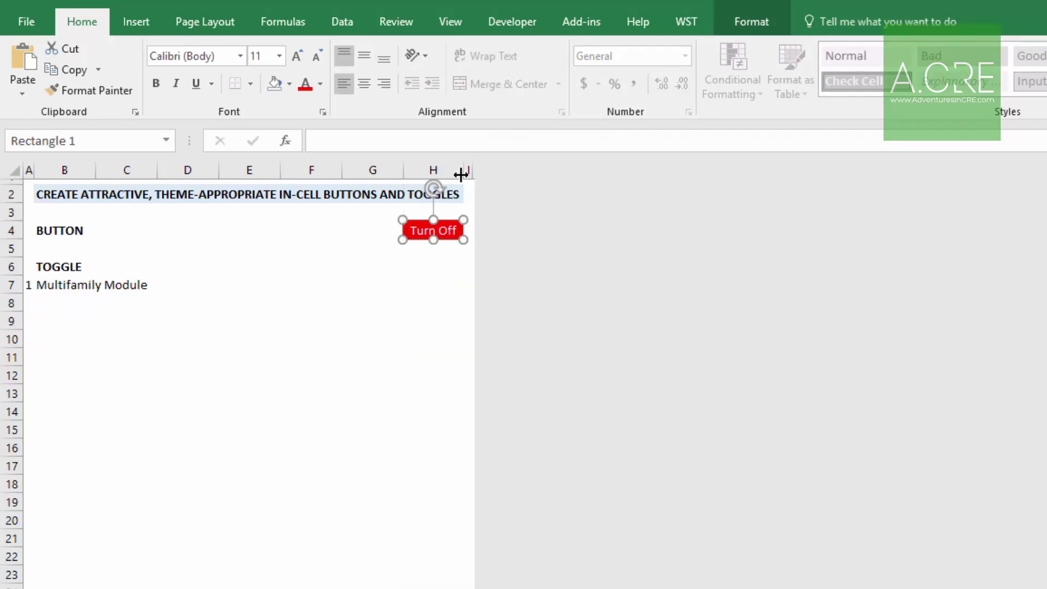
click(331, 306)
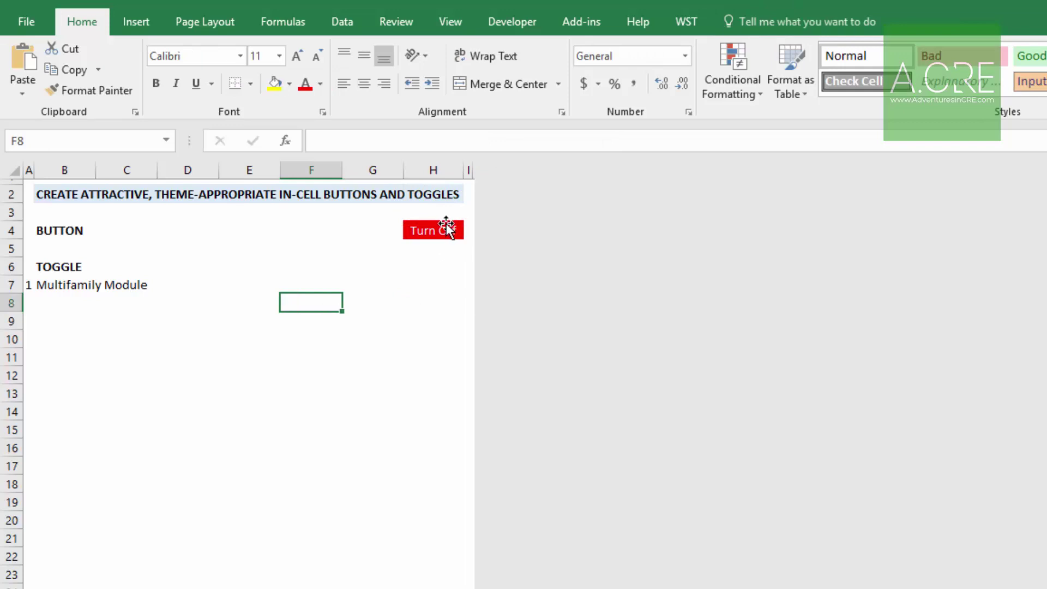
click(422, 222)
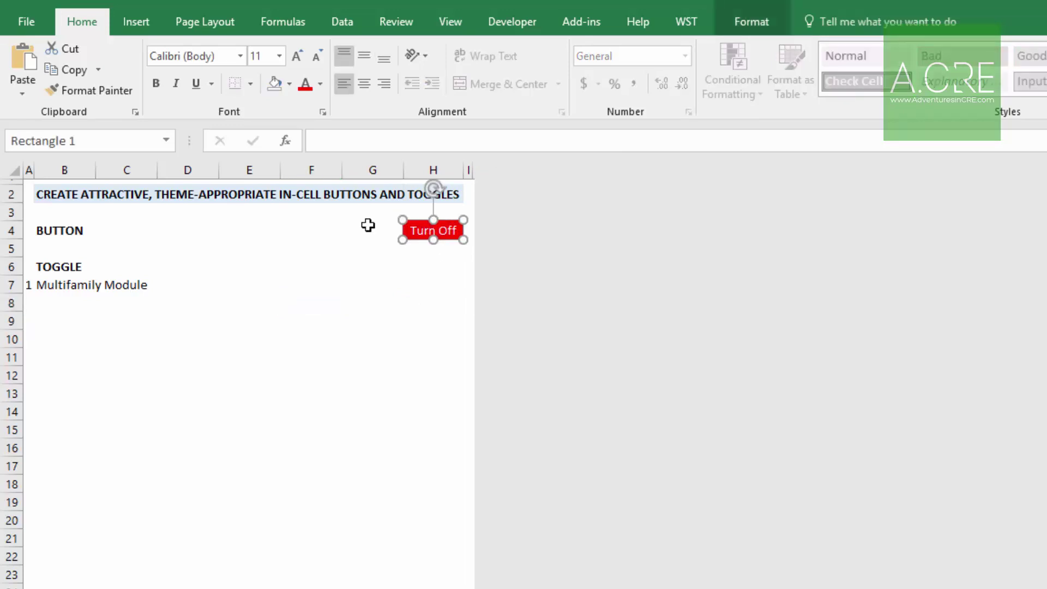
- Assign MF_Module_Off to the Turn Off button and click it, setting MF_Module_On? to 0
right_click(449, 240)
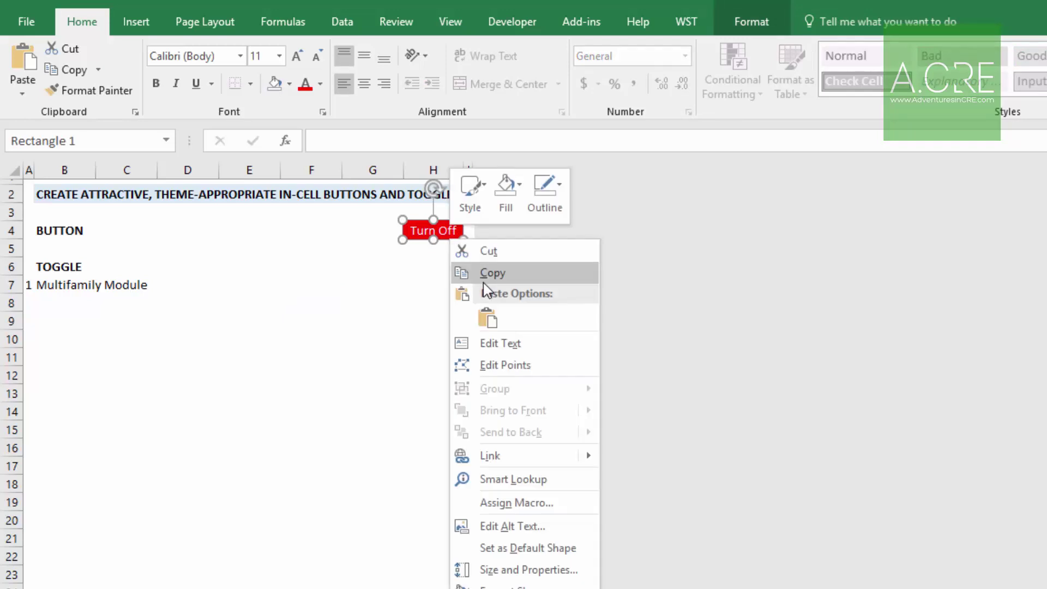
click(522, 502)
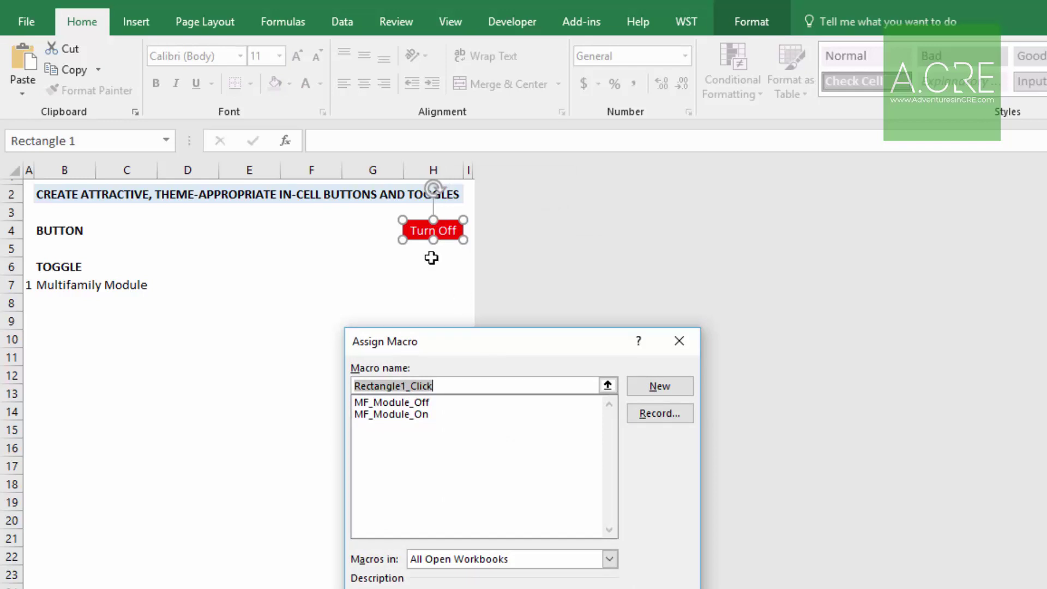
double_click(391, 402)
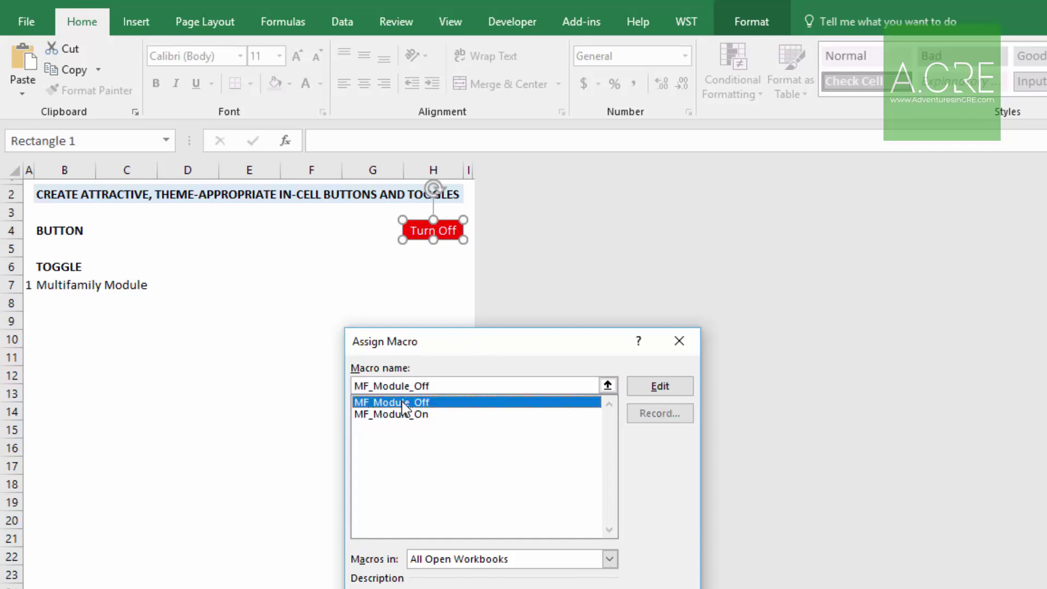
click(374, 336)
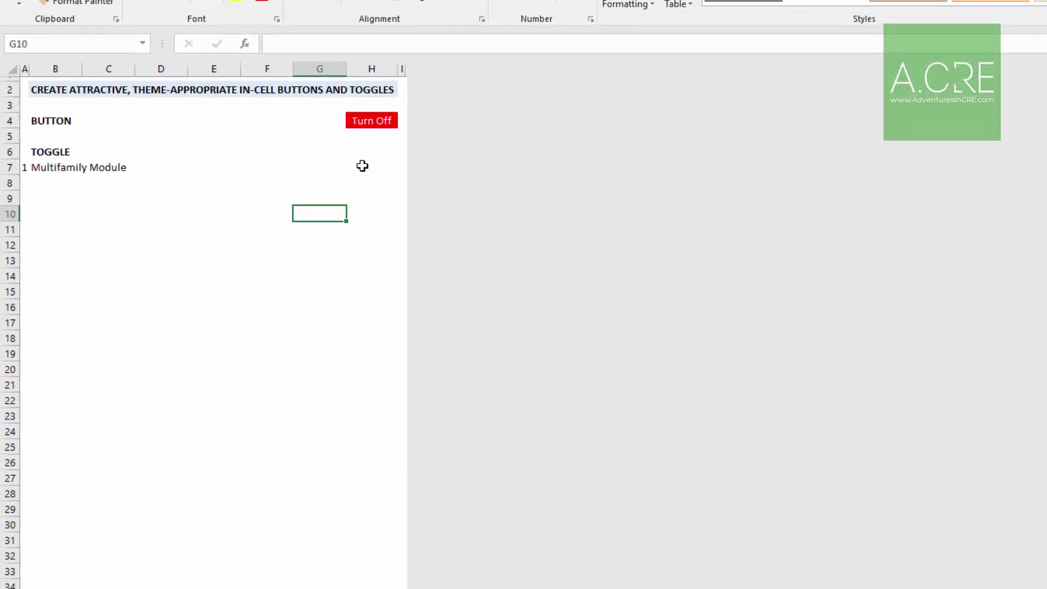
click(338, 70)
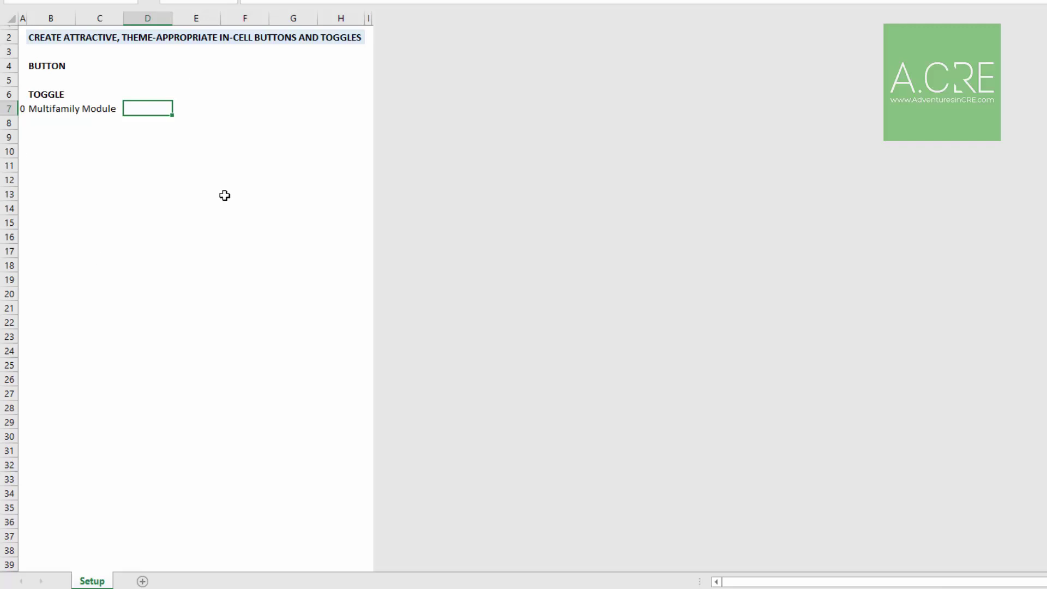
- Give G7:H7 a visible font colour
click(347, 108)
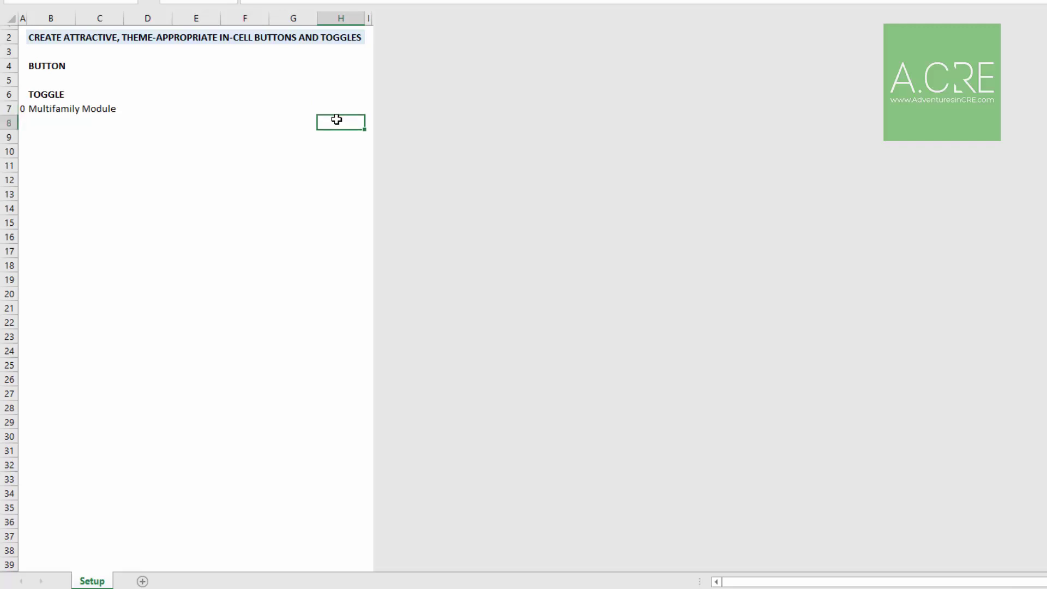
key(shift+Left)
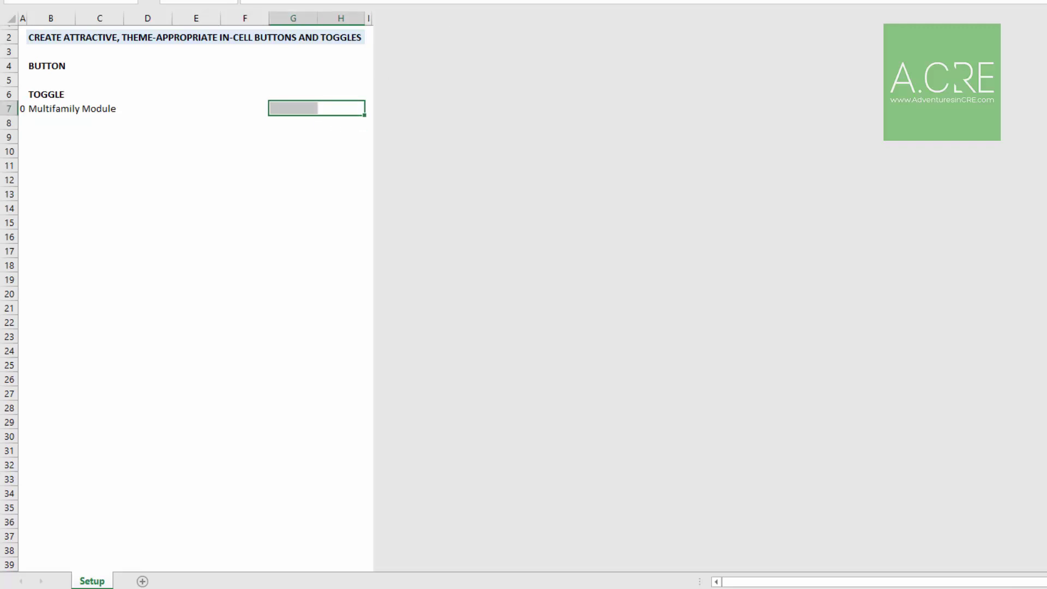
key(alt+h)
key(h)
key(Return)
- Type Off in G7 next to the On label in H7
click(342, 109)
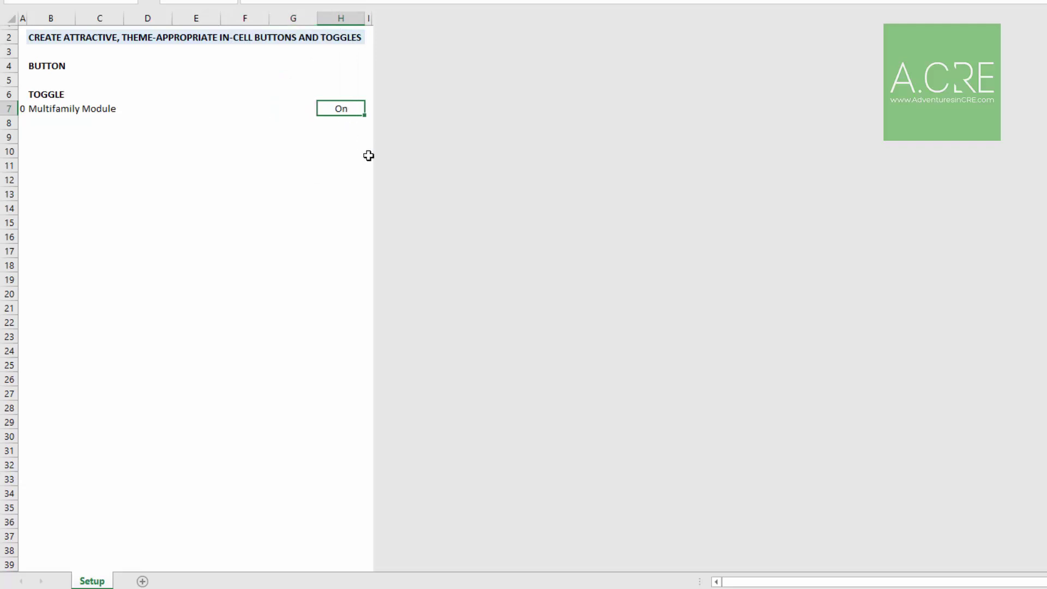
key(Left)
text(Off)
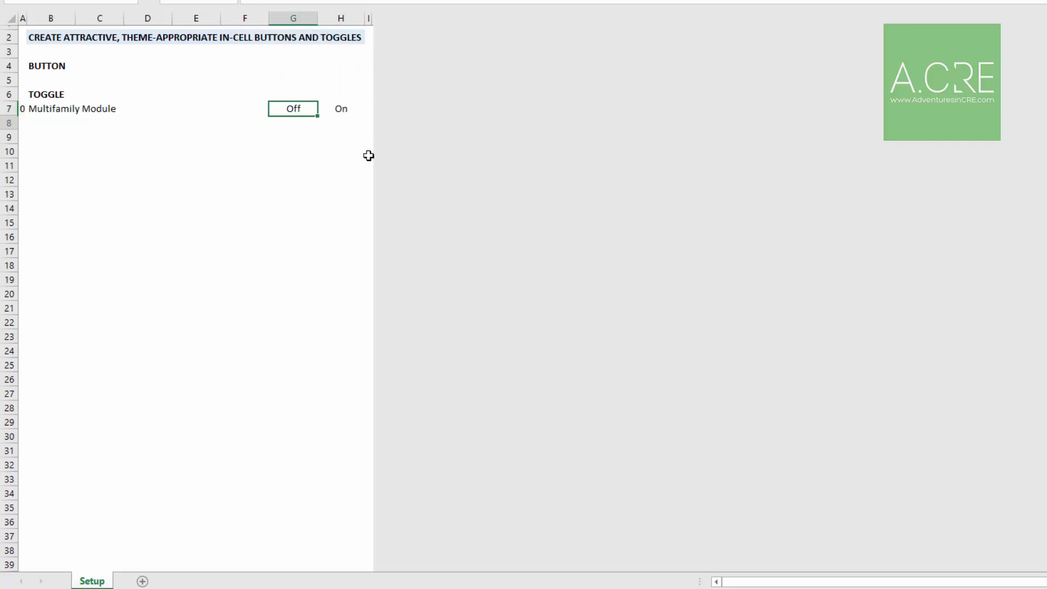
key(Return)
key(Up)
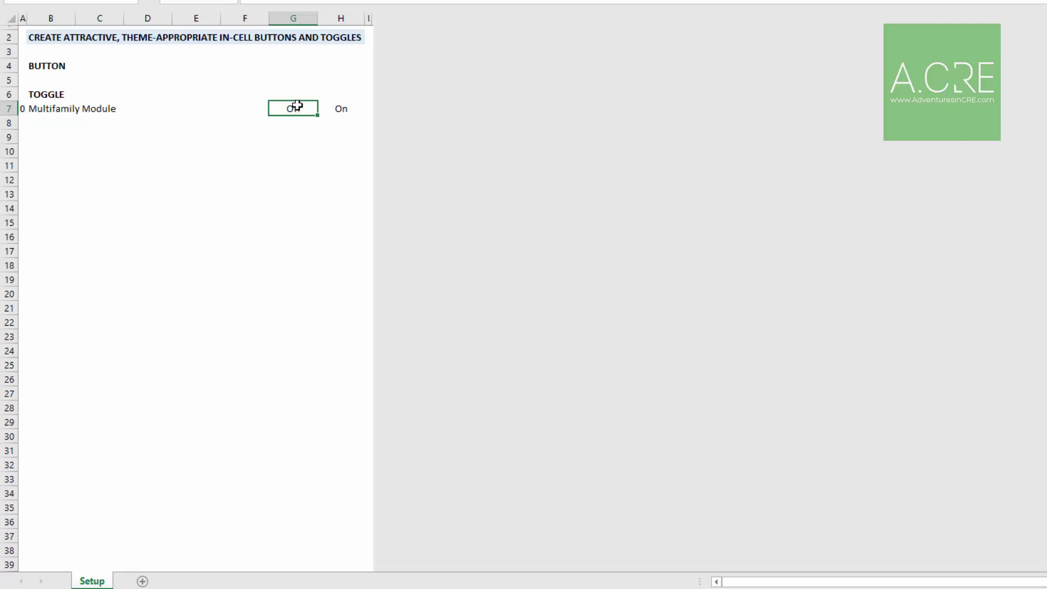
click(342, 108)
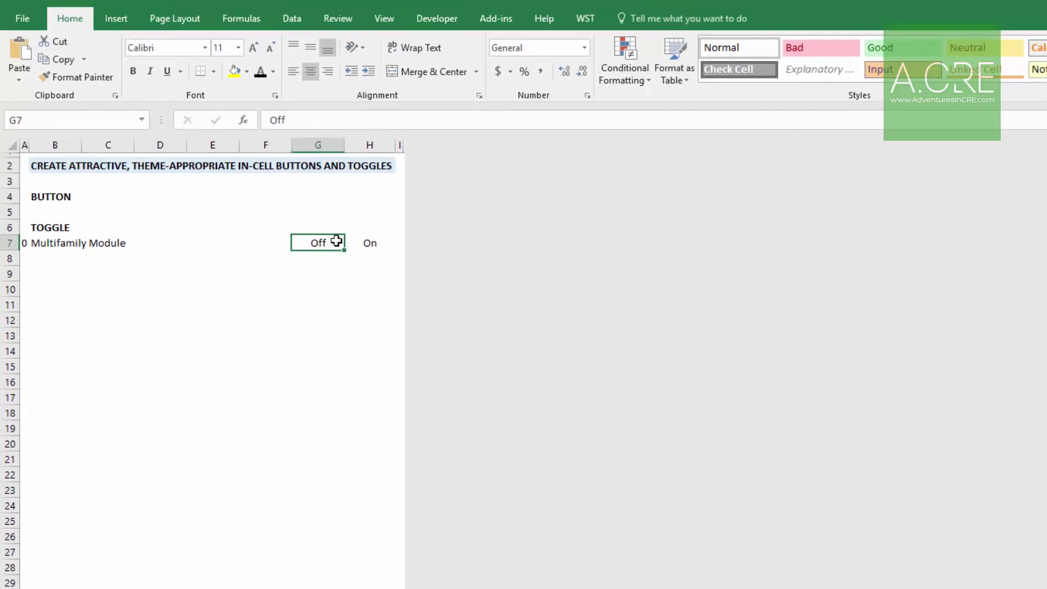
- Fill G7:H7 blue and make the Off/On text white
drag(336, 240, 374, 242)
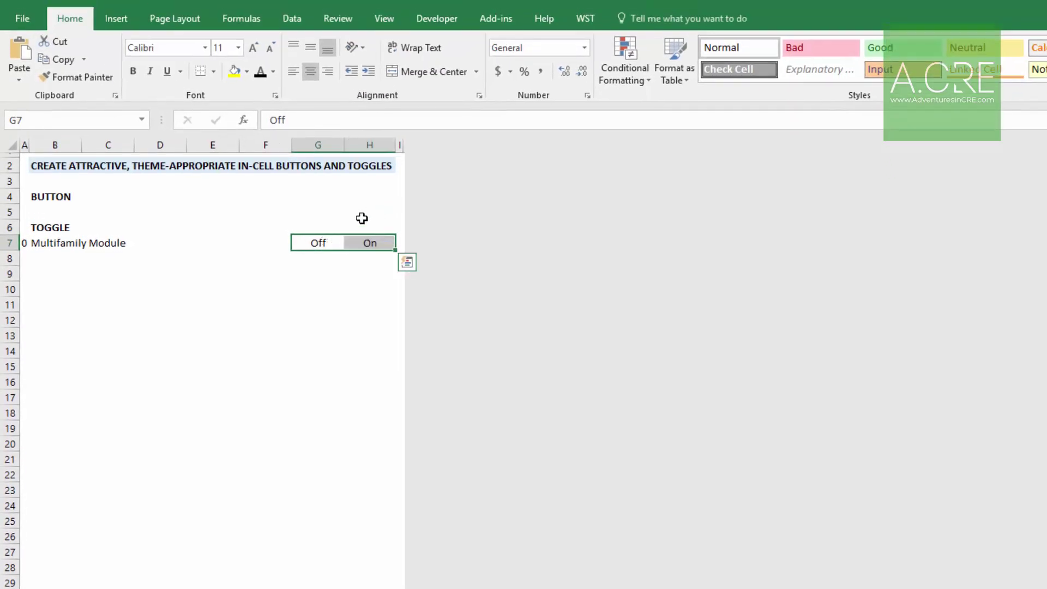
click(246, 72)
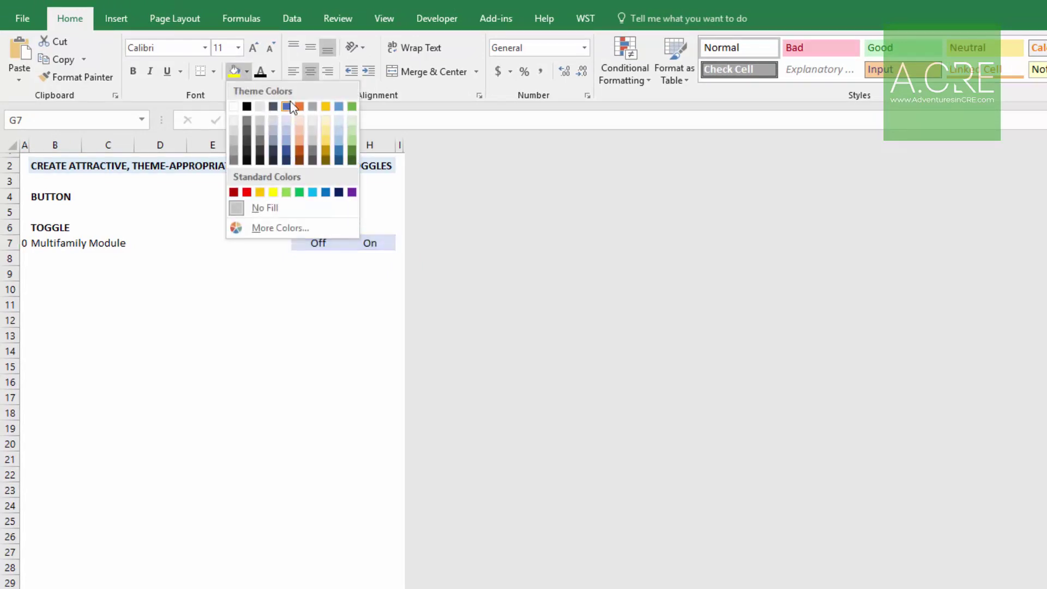
click(287, 107)
click(273, 72)
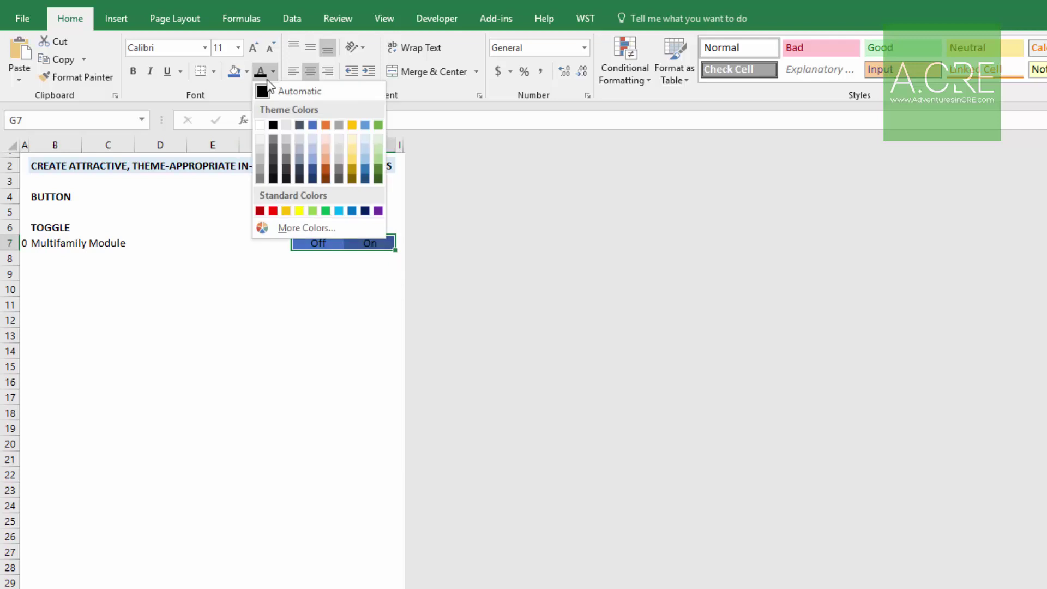
click(261, 122)
click(283, 263)
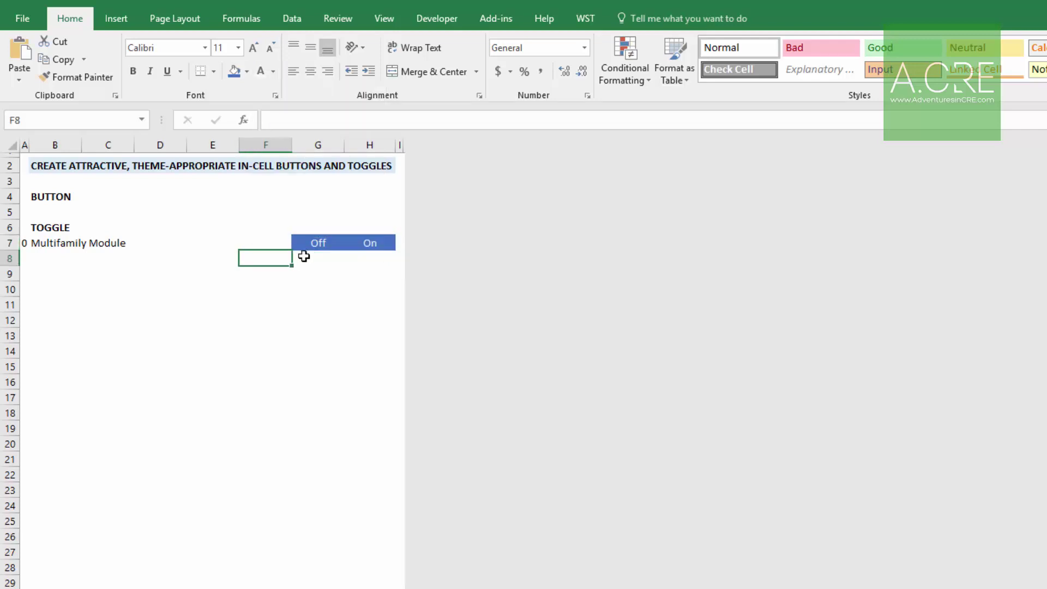
click(326, 241)
click(367, 243)
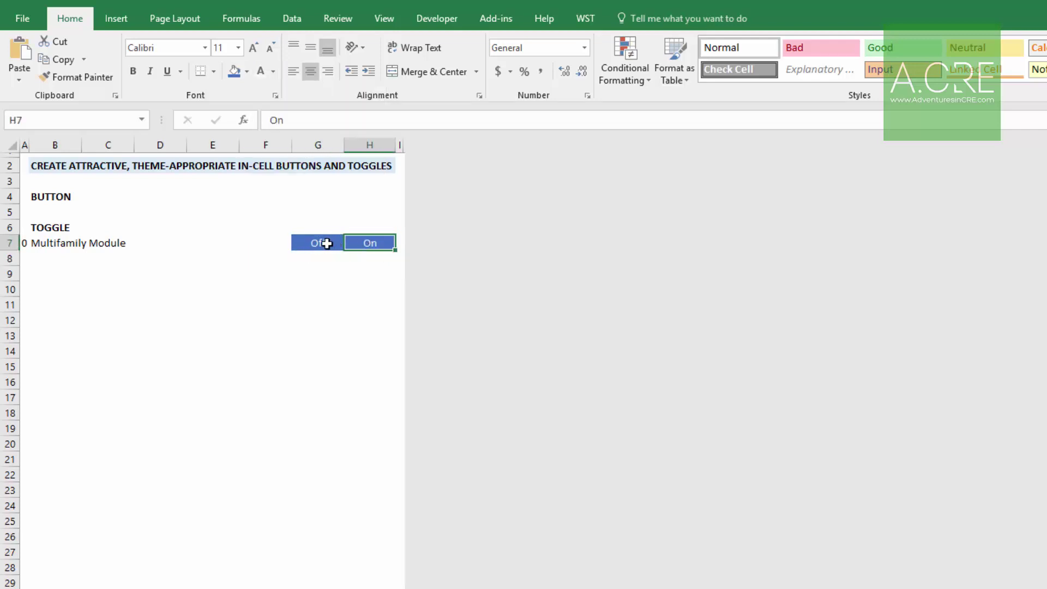
click(327, 242)
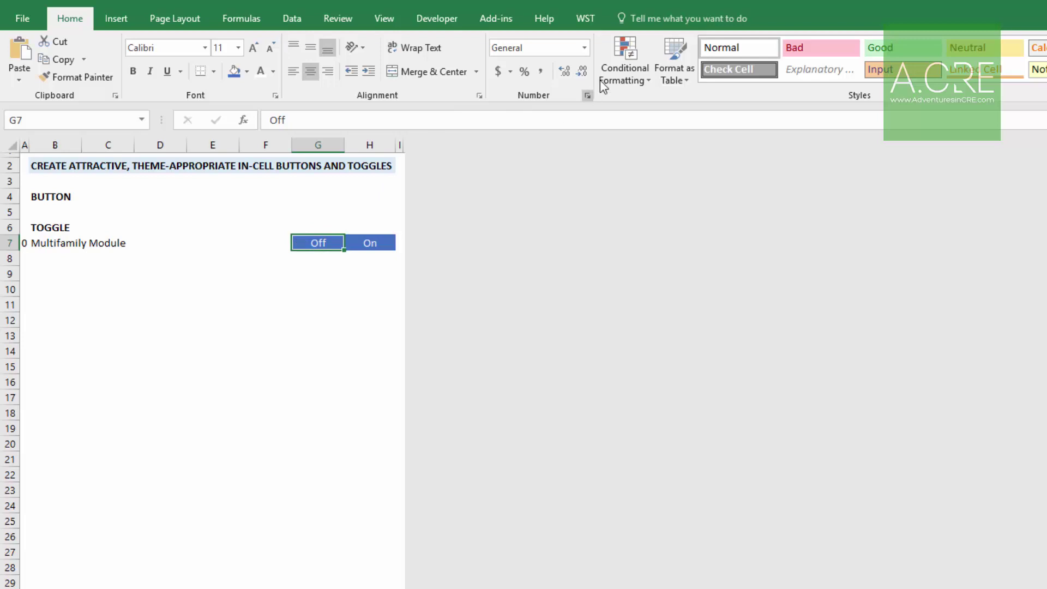
- Create a formula rule for G7 that references A7 as =MF_Module_On?=1
click(623, 77)
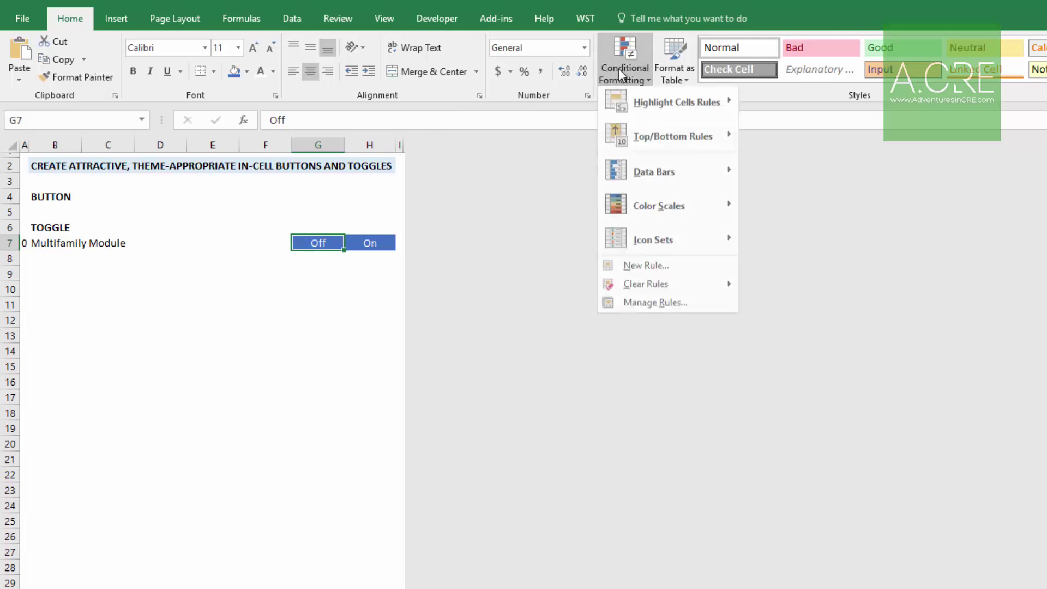
click(655, 270)
click(664, 299)
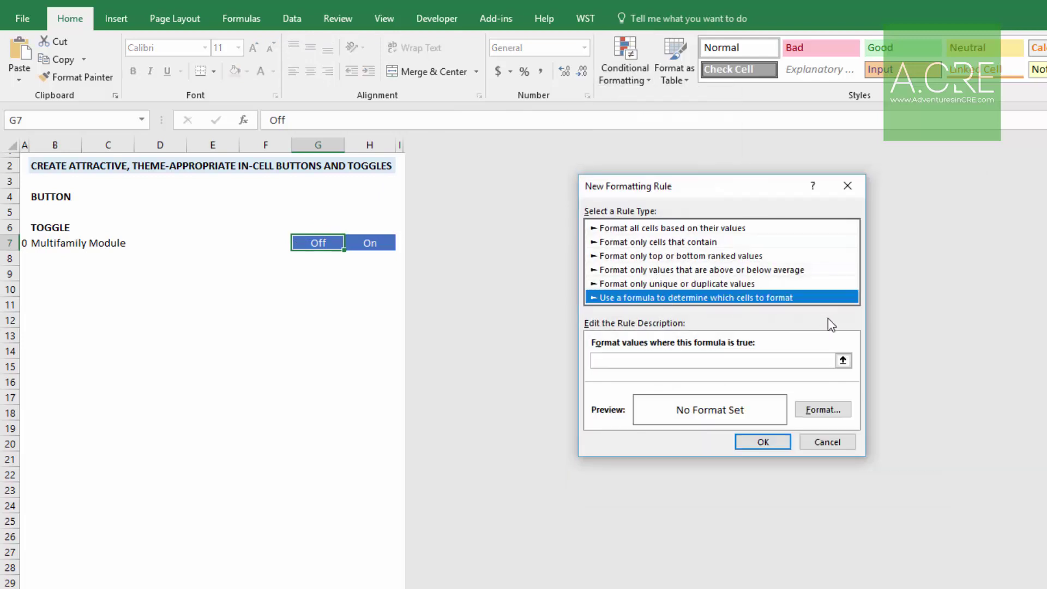
click(850, 358)
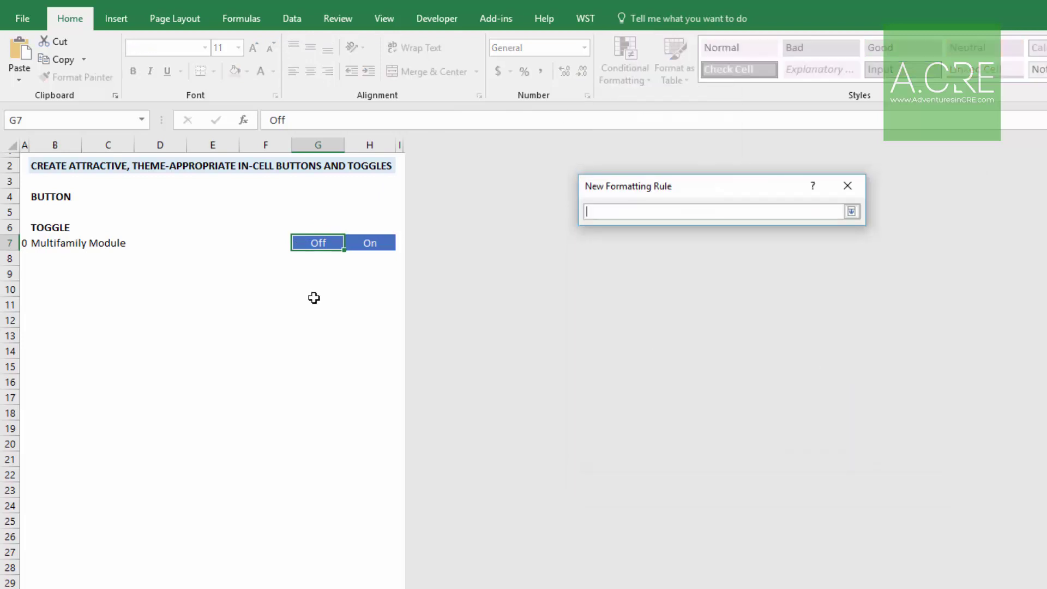
click(26, 243)
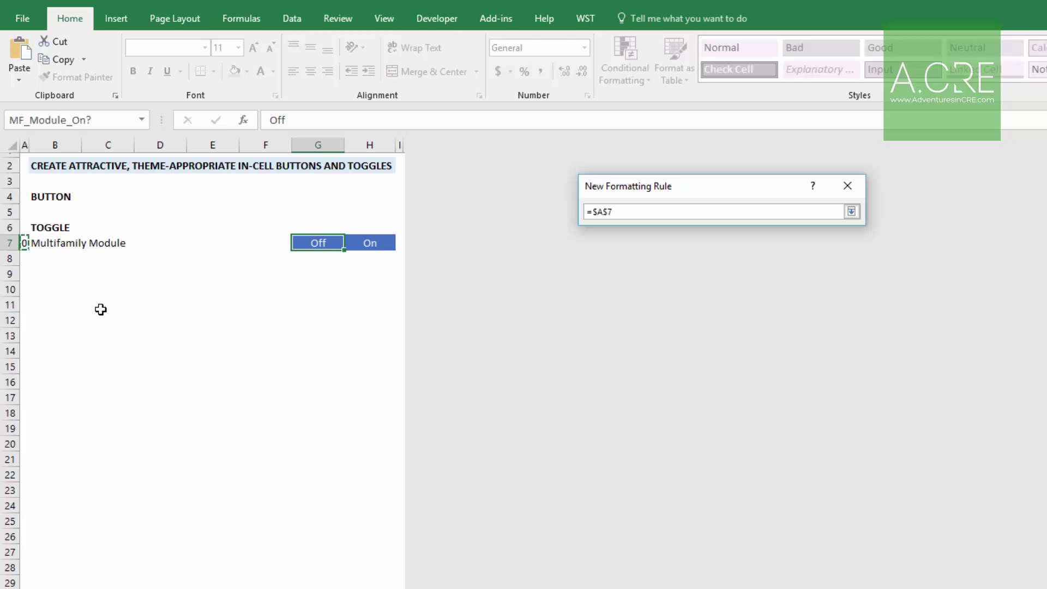
text(=1)
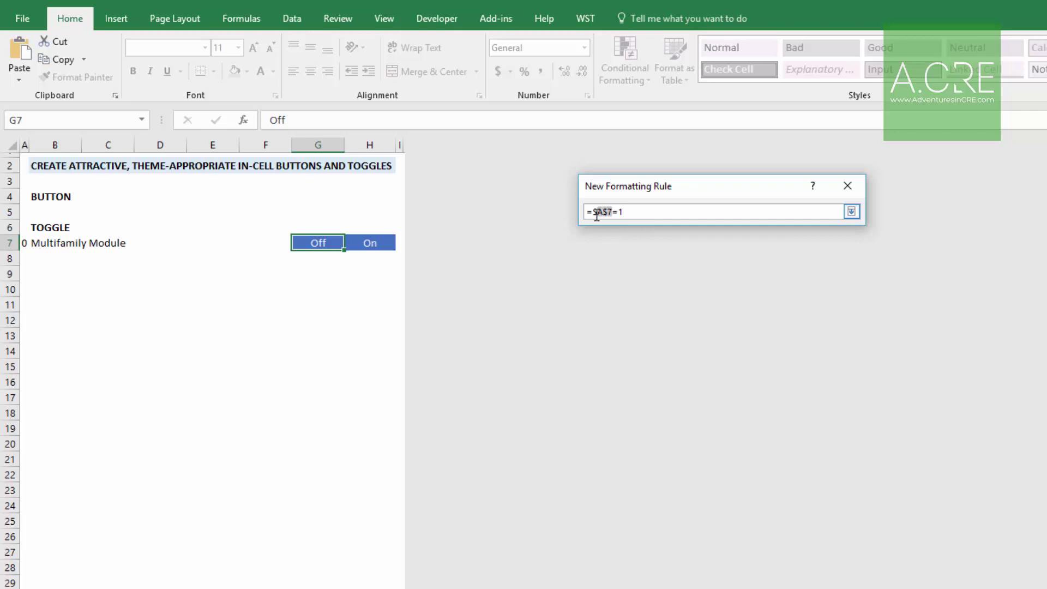
text(MF)
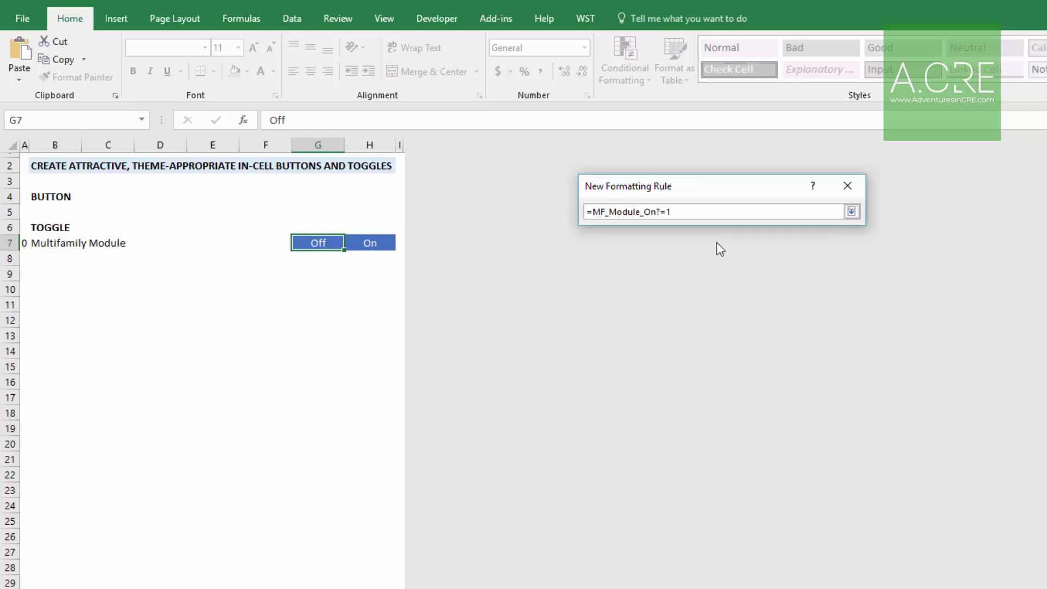
key(Return)
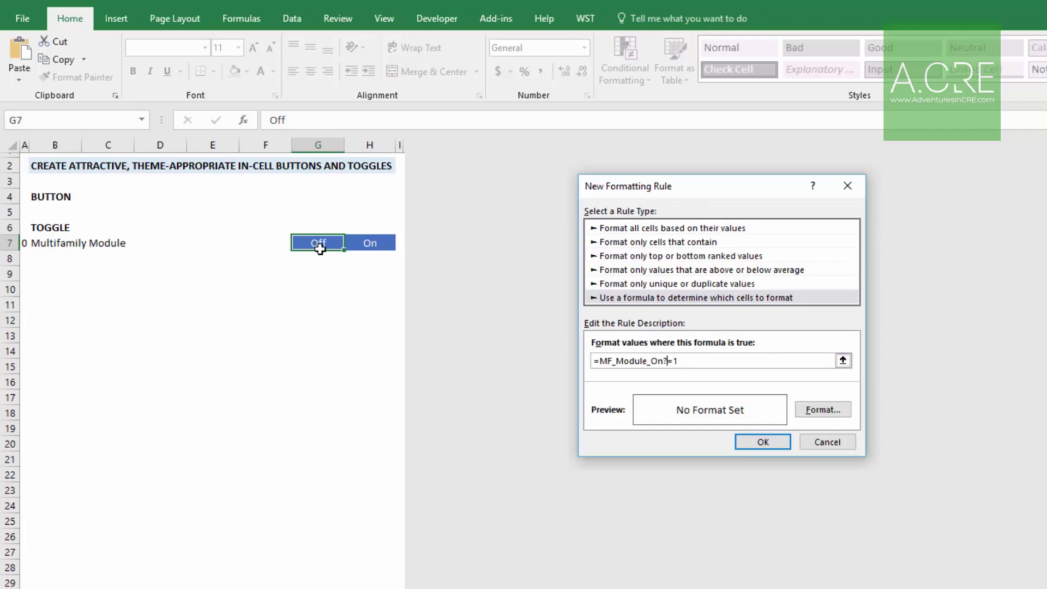
- Give the G7 rule no fill and a blue outline border
click(831, 412)
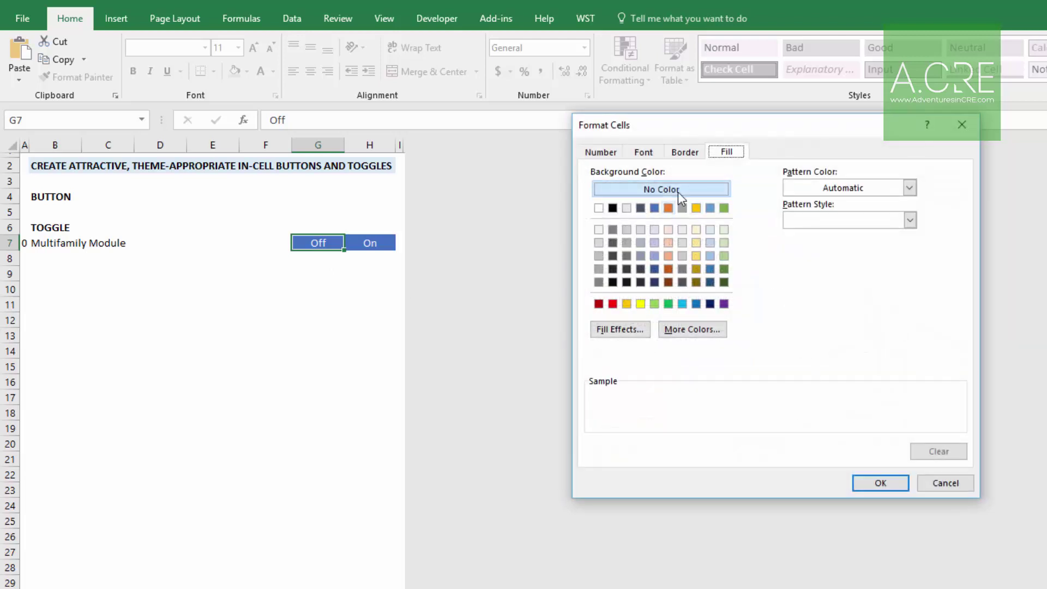
click(598, 208)
click(688, 156)
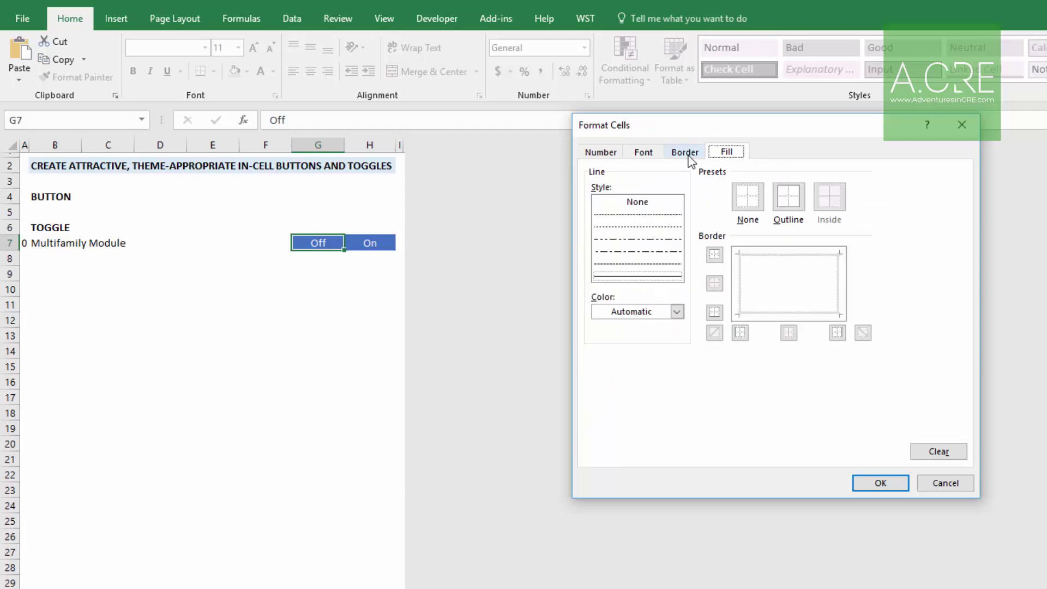
click(676, 311)
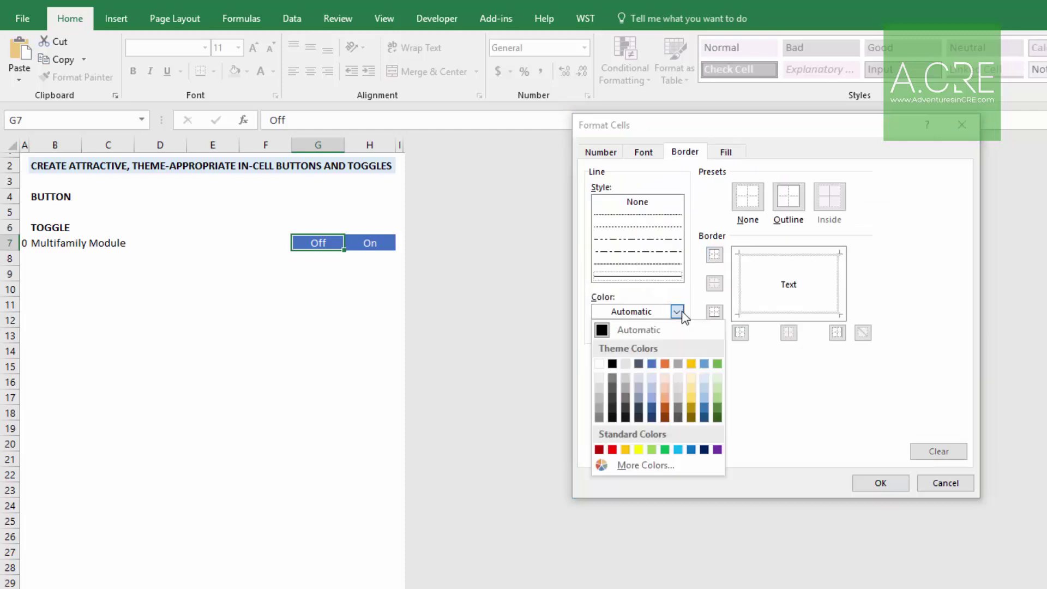
click(652, 363)
click(793, 204)
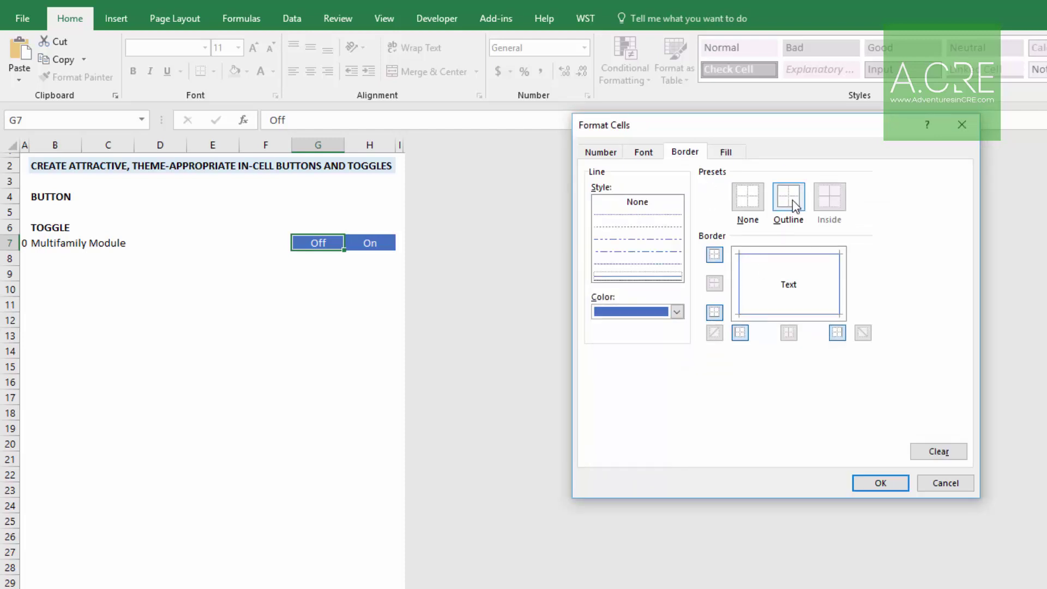
click(730, 154)
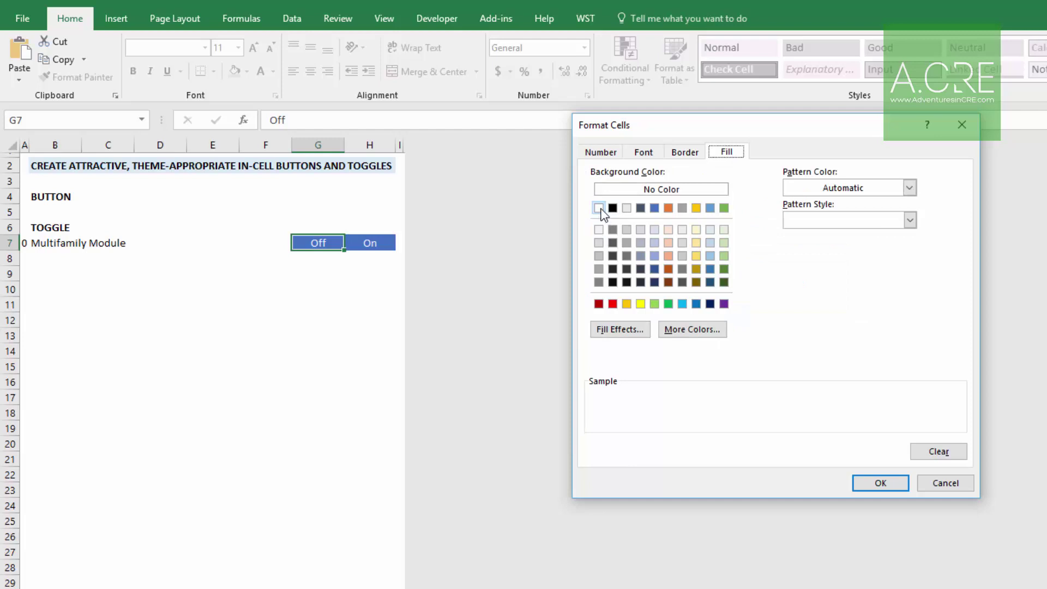
click(646, 190)
- Set the rule's font colour to grey and save the rule
click(653, 155)
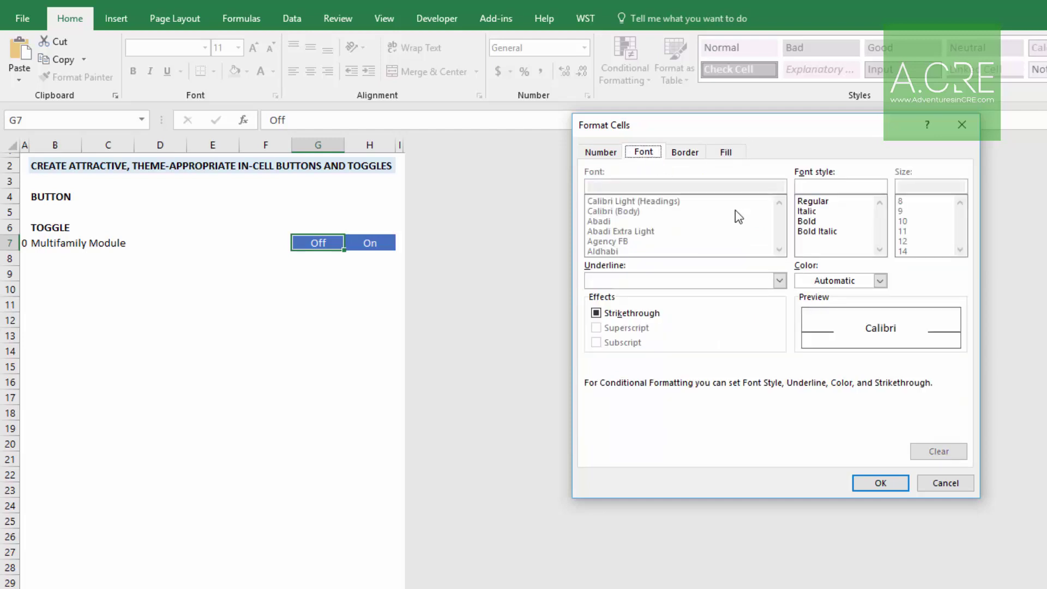
click(880, 281)
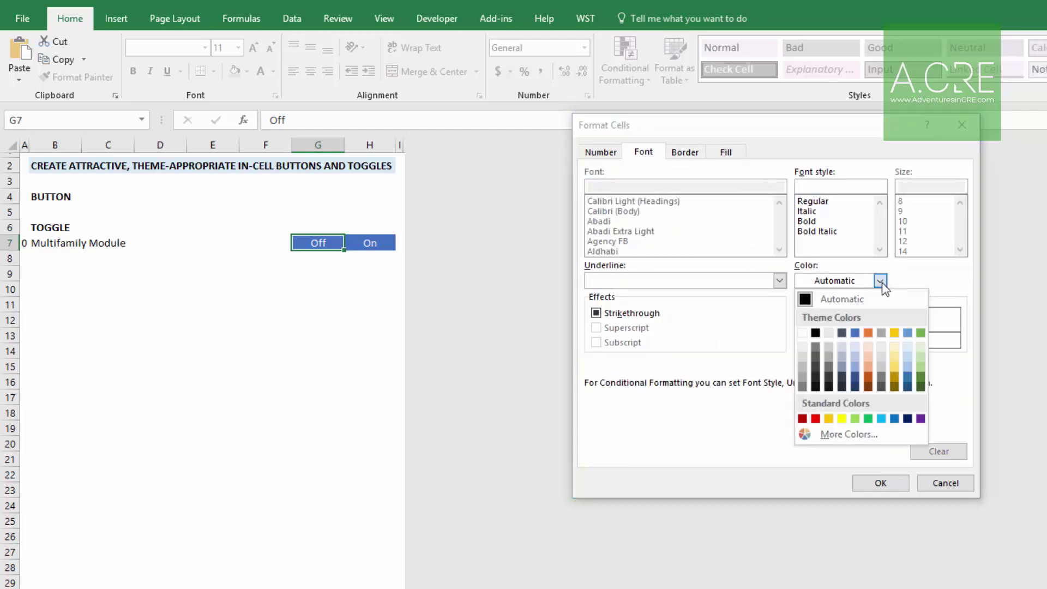
click(802, 377)
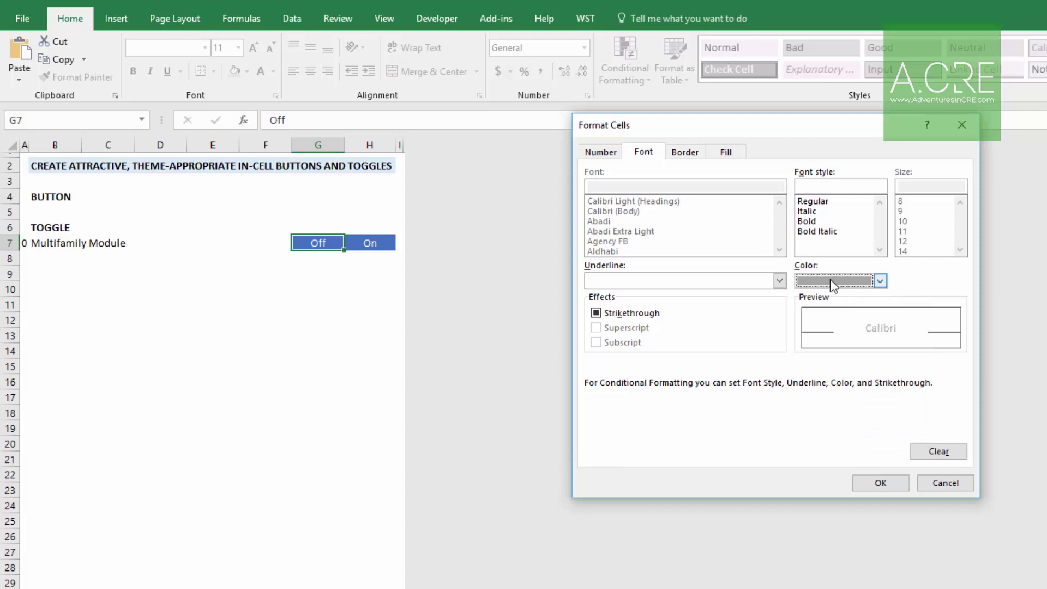
click(688, 154)
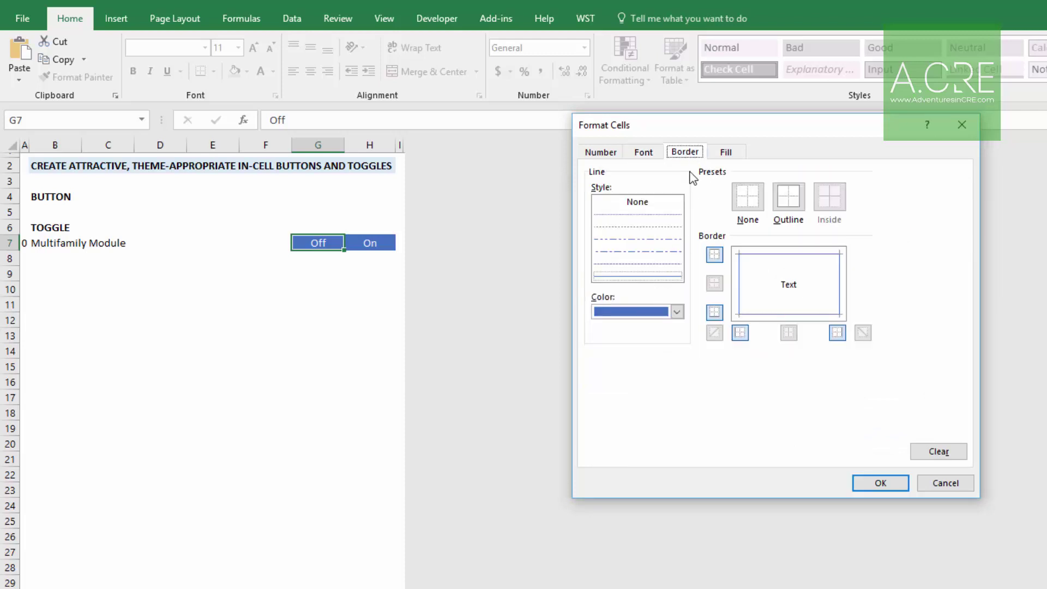
click(727, 155)
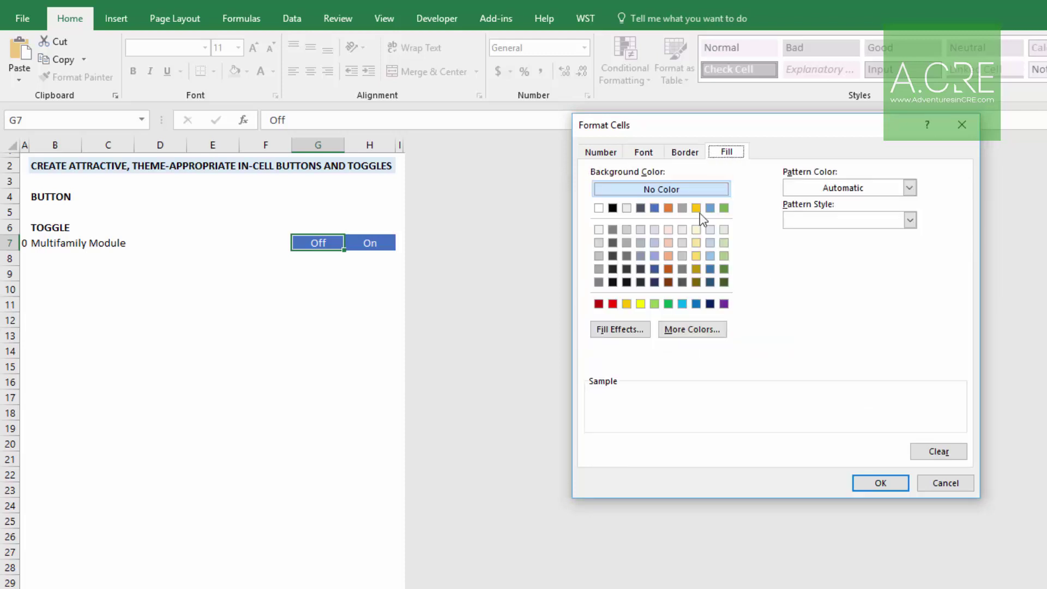
click(867, 483)
click(770, 440)
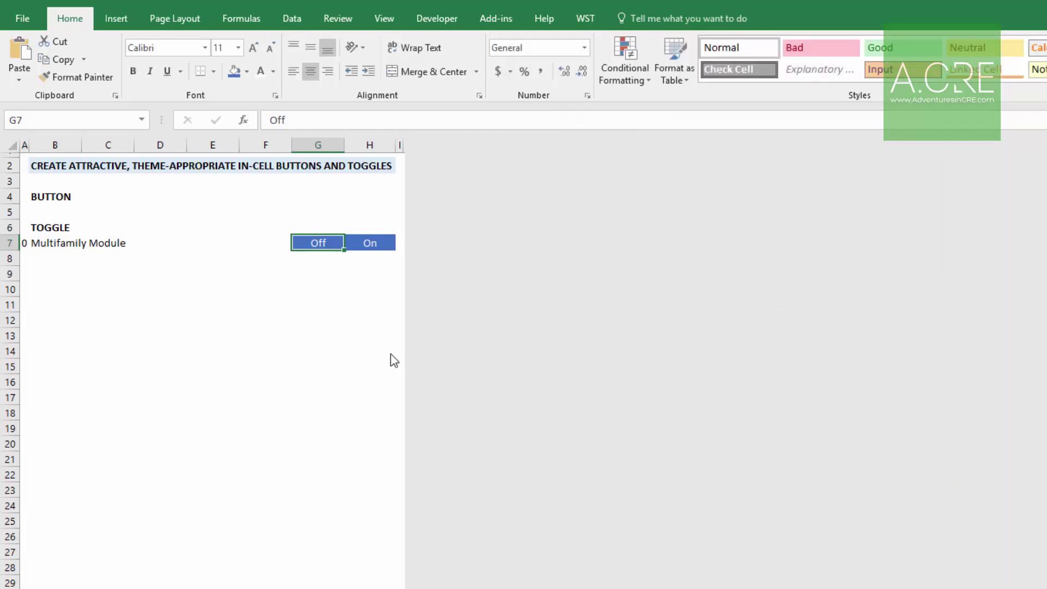
- Enter 1 in A7 to switch the module on
click(316, 258)
click(23, 243)
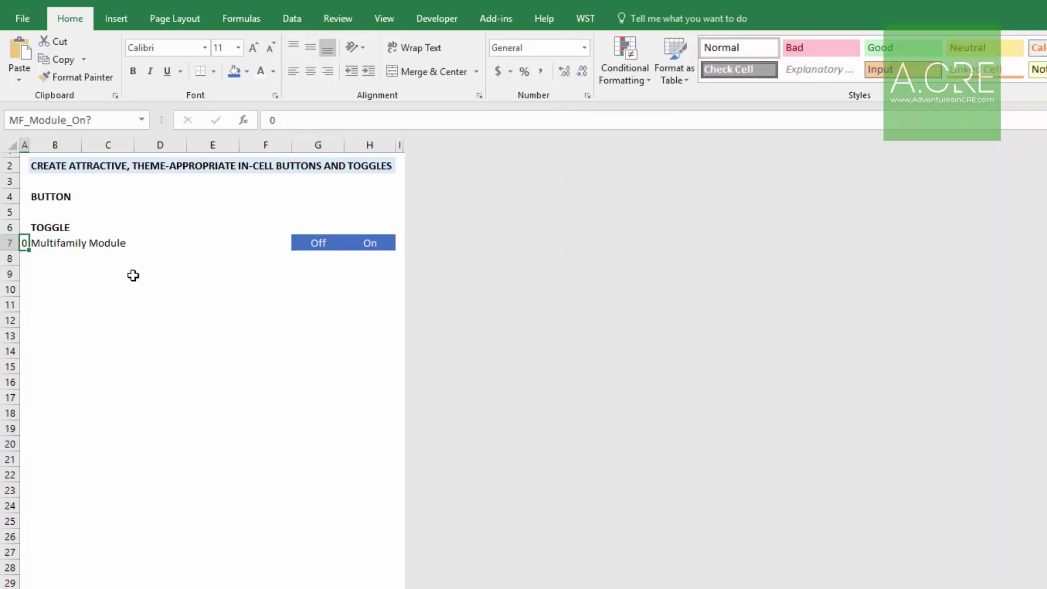
text(1)
key(Return)
key(Up)
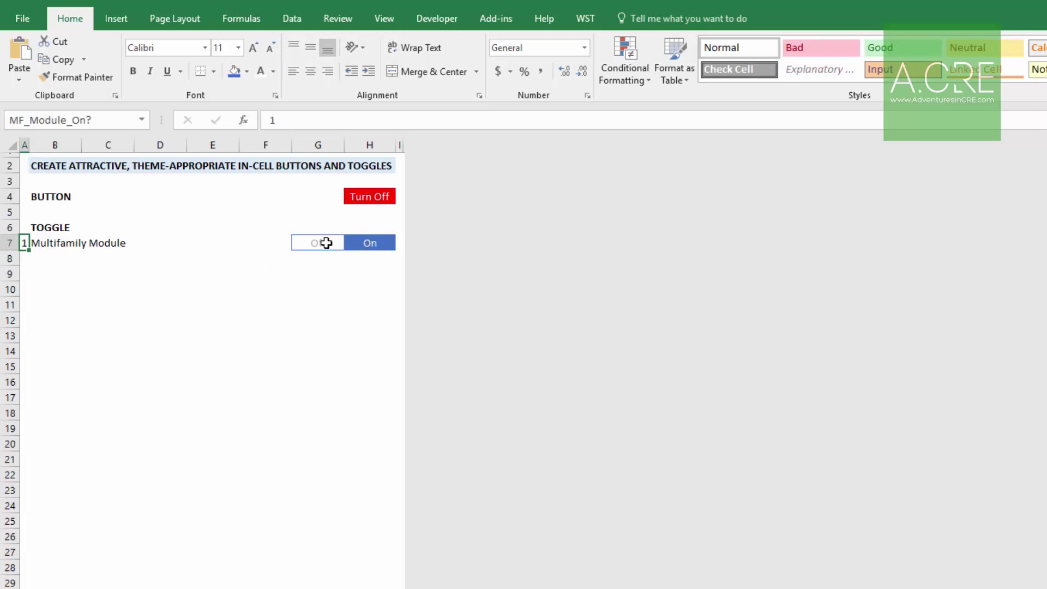
- Set the switch cell A7 to 0
click(366, 243)
click(28, 243)
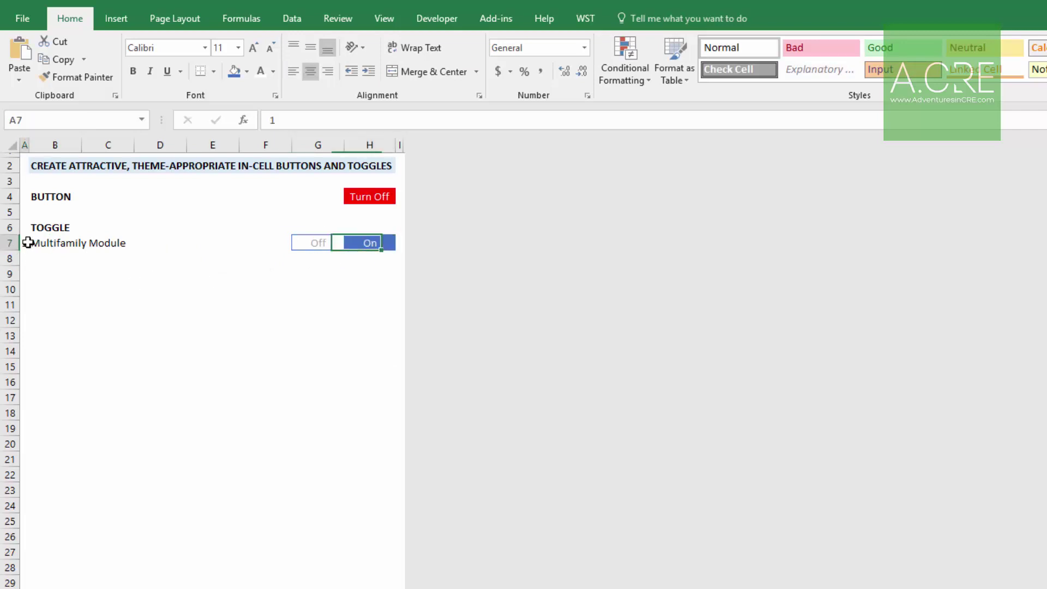
text(0)
key(Return)
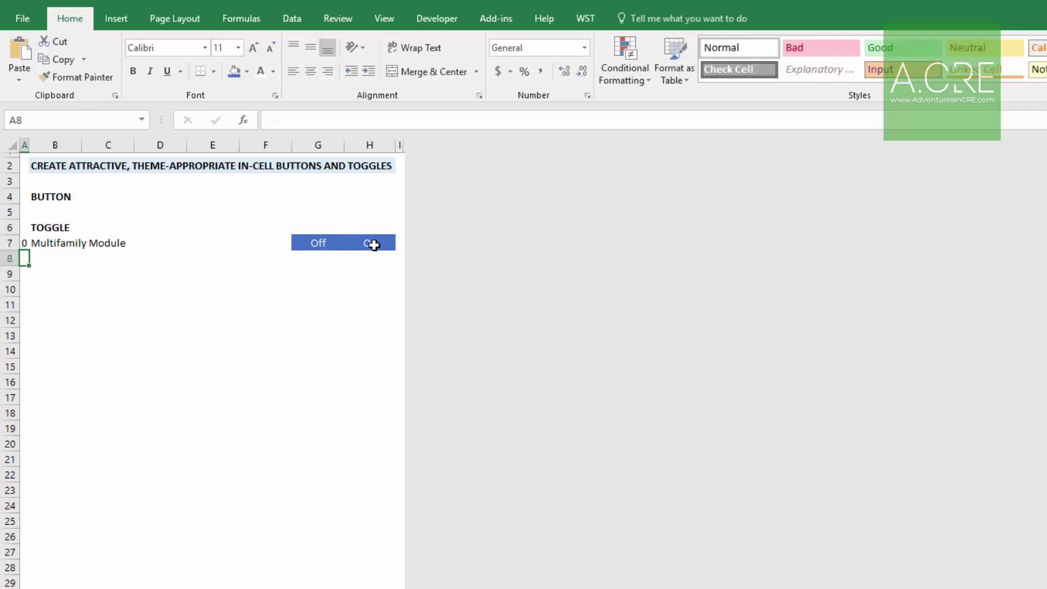
- Start a new formula-based conditional formatting rule for the On cell H7
click(378, 243)
click(622, 64)
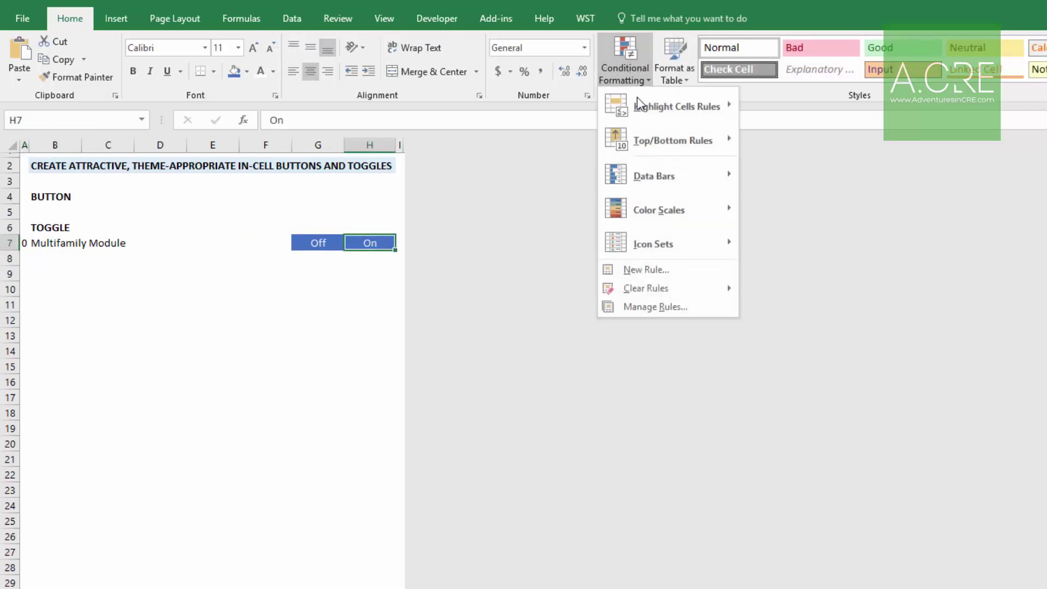
click(649, 271)
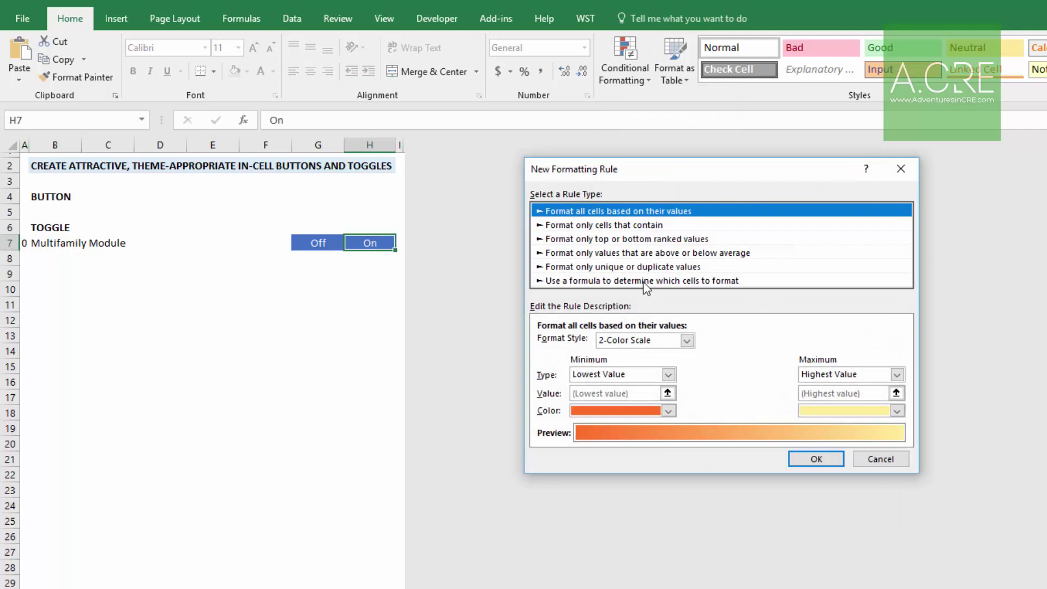
click(646, 281)
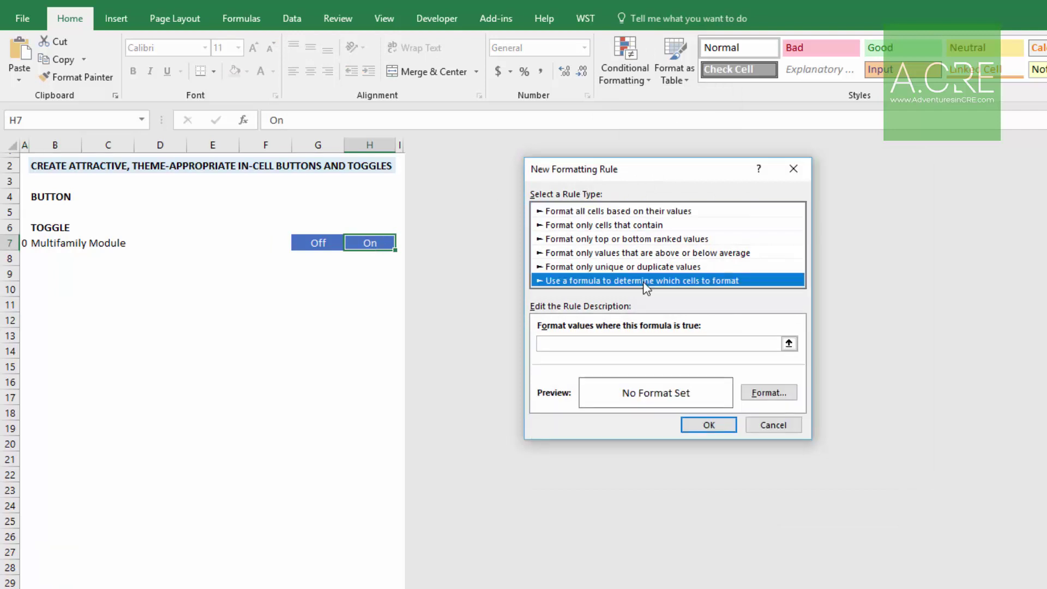
click(789, 342)
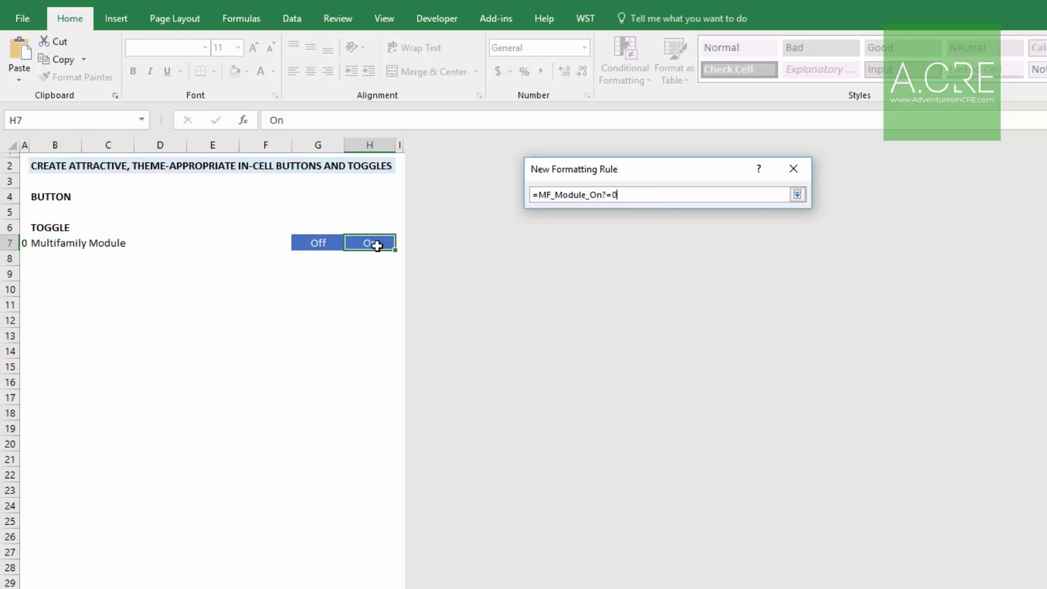
key(Return)
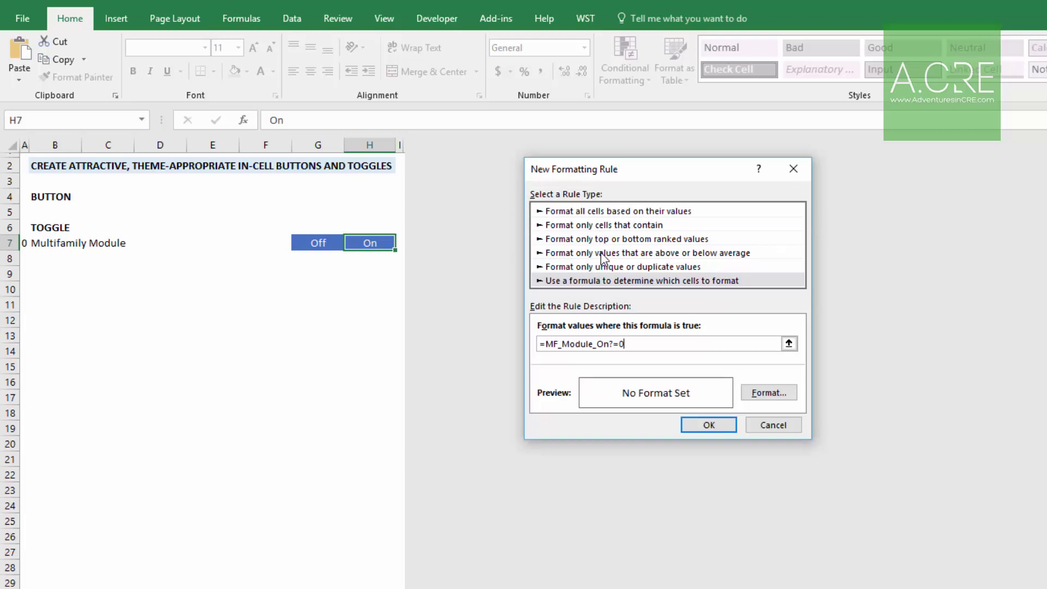
- Give the H7 rule no fill and a blue outline border
click(758, 397)
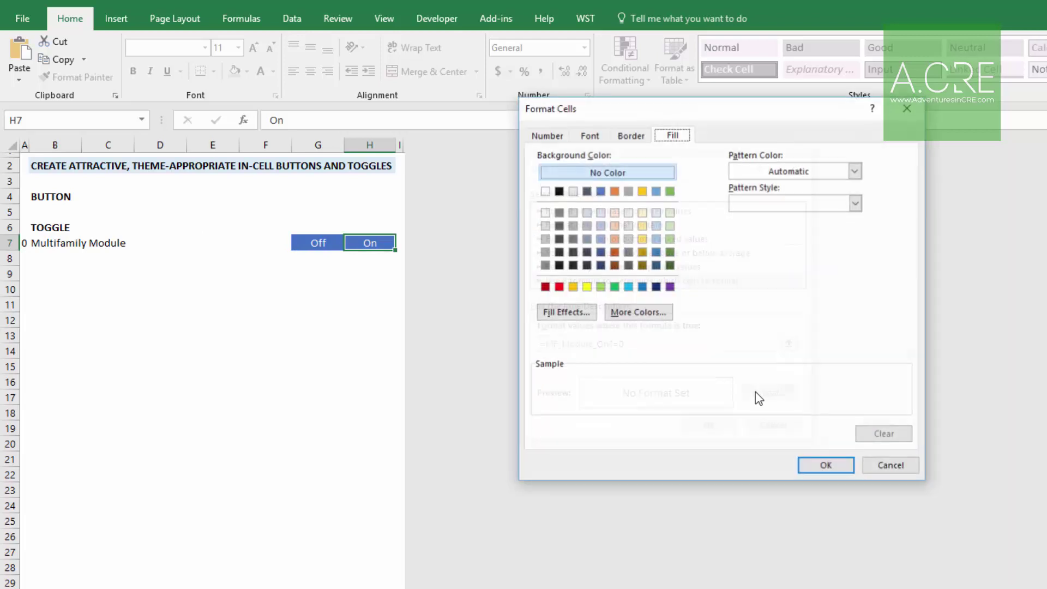
click(624, 176)
click(630, 136)
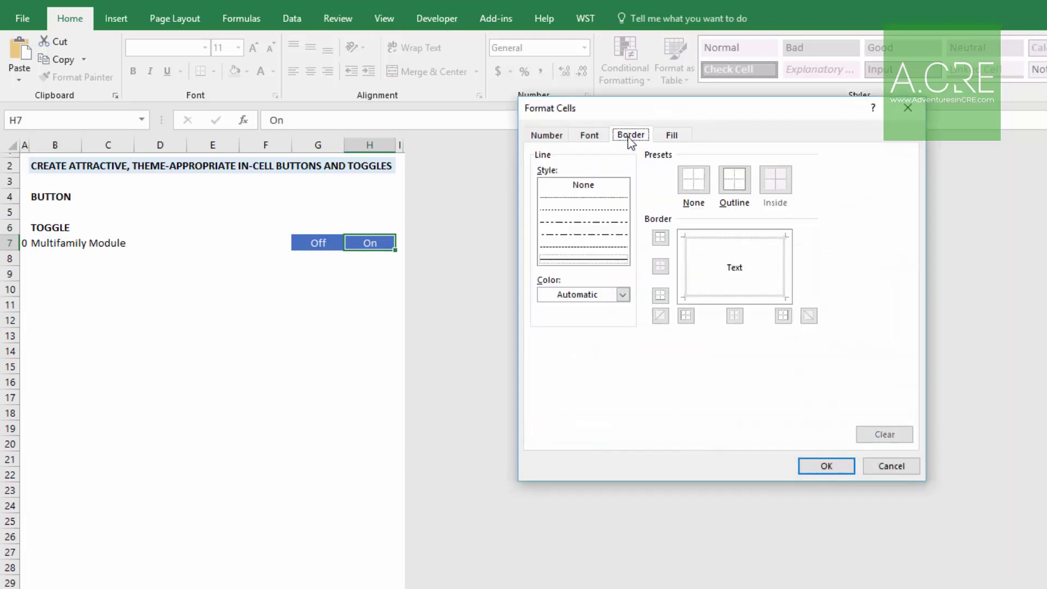
click(622, 294)
click(598, 347)
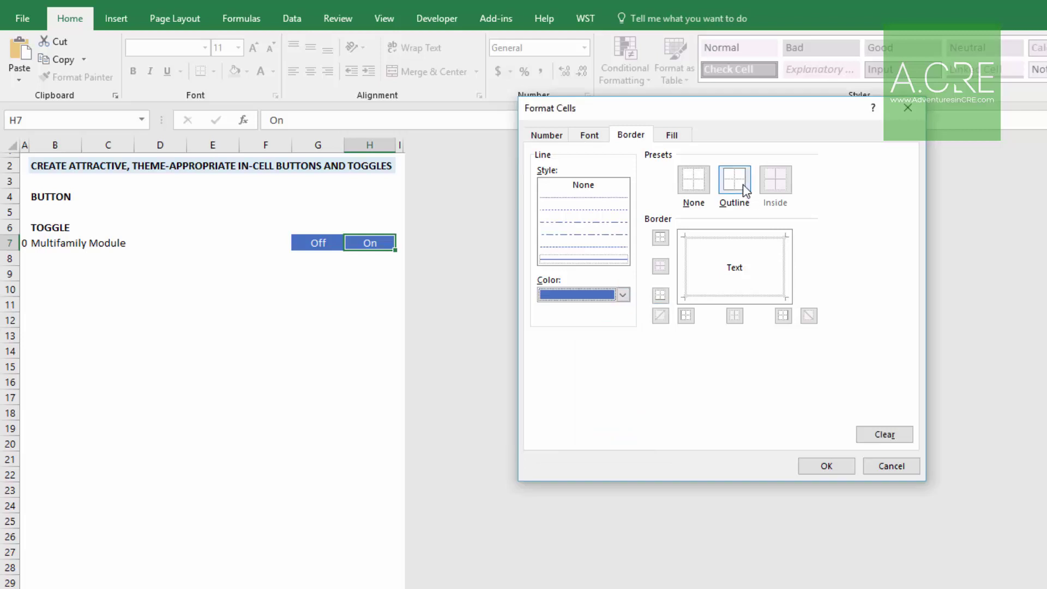
click(742, 192)
- Set the H7 rule's font to light grey and save the rule
click(587, 136)
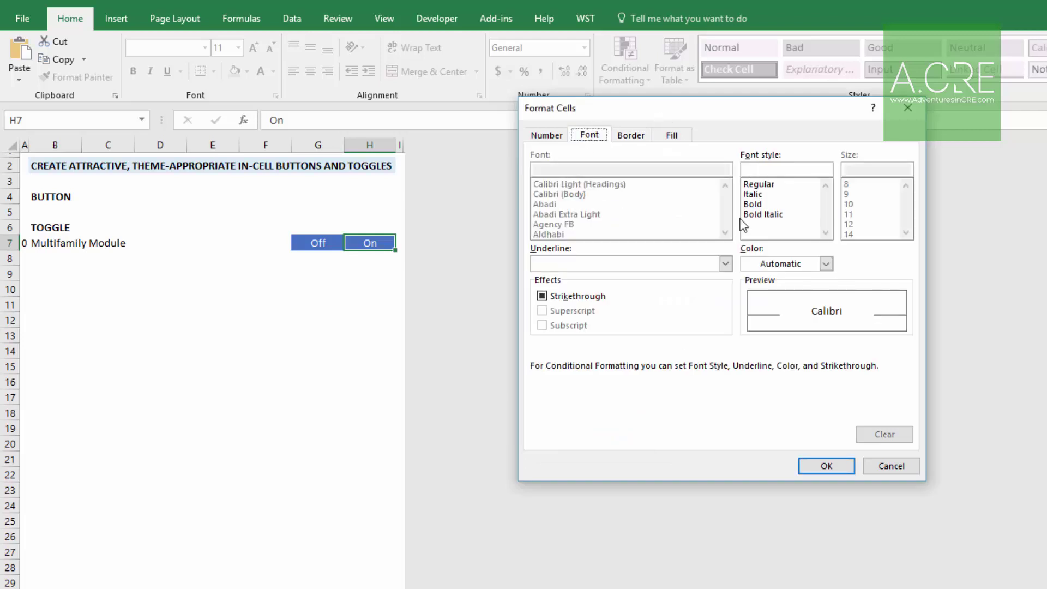
click(826, 264)
click(748, 360)
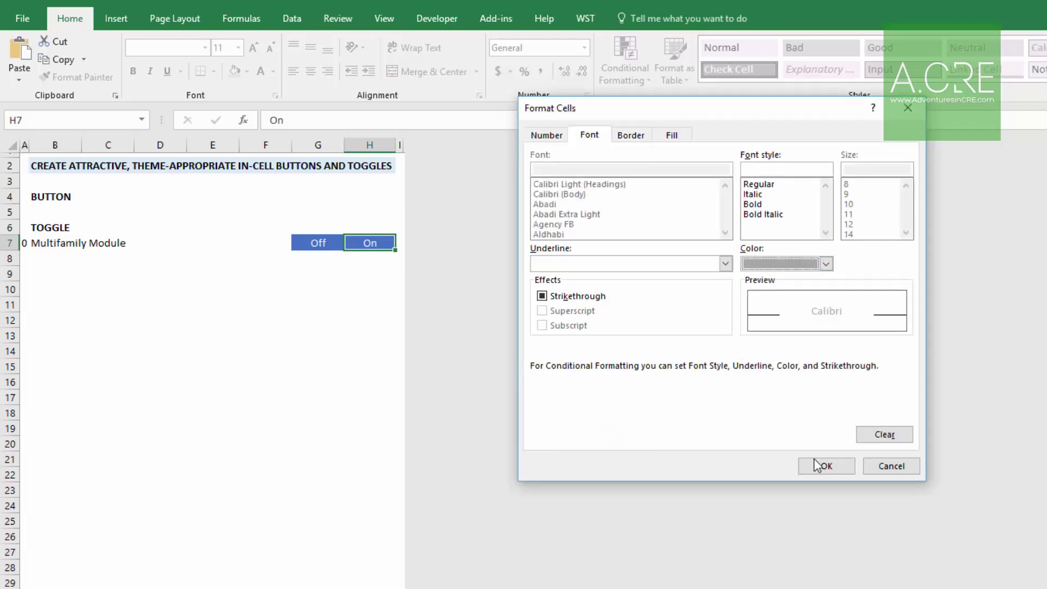
click(826, 466)
click(712, 426)
- Test the toggle by setting A7 to 1 and back to 0
click(264, 271)
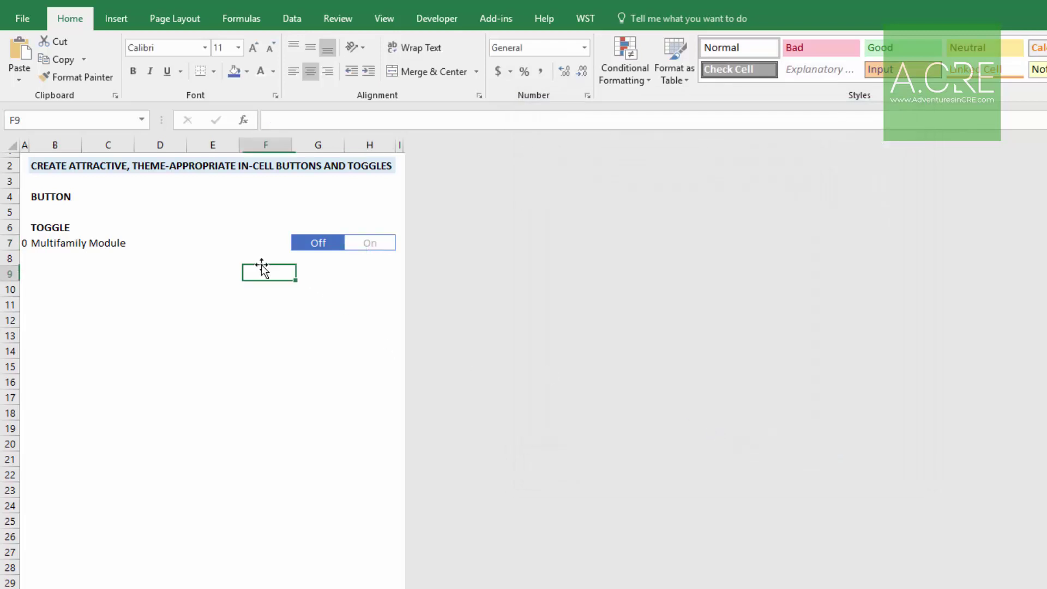
click(23, 242)
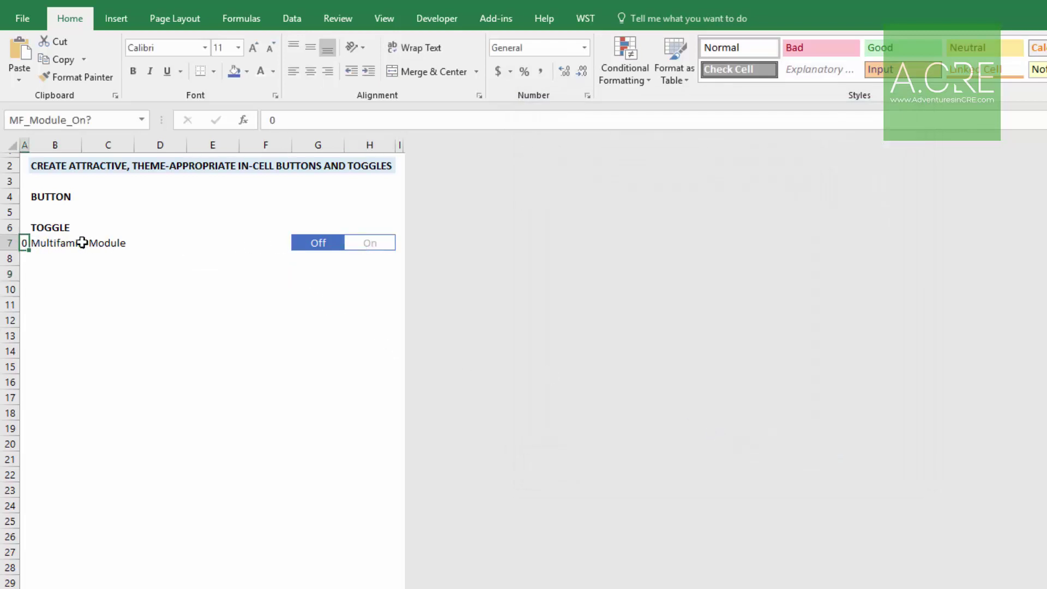
text(1)
key(Return)
key(Up)
text(0)
key(Return)
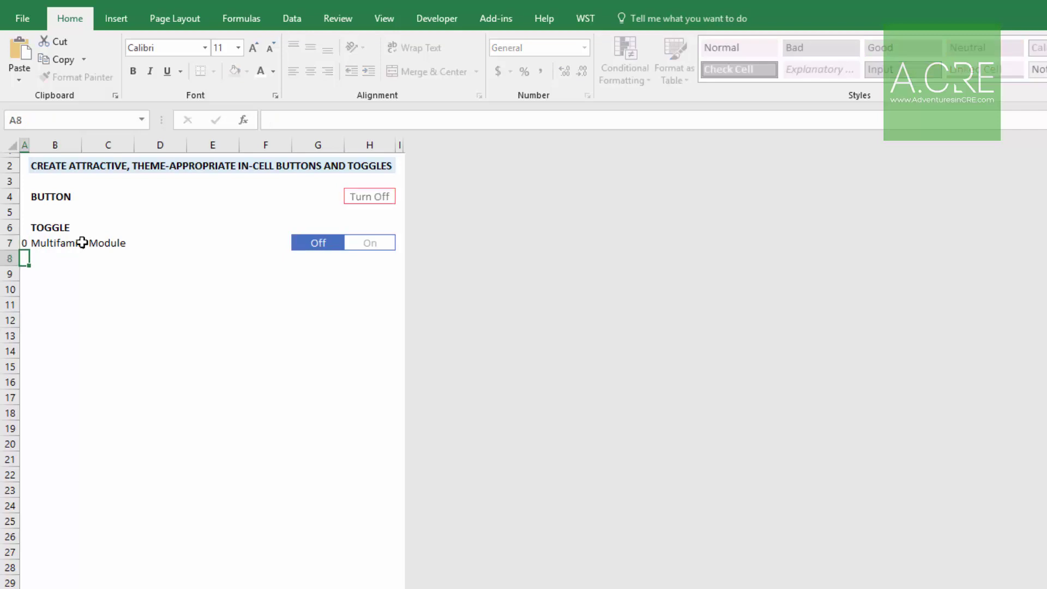
key(Up)
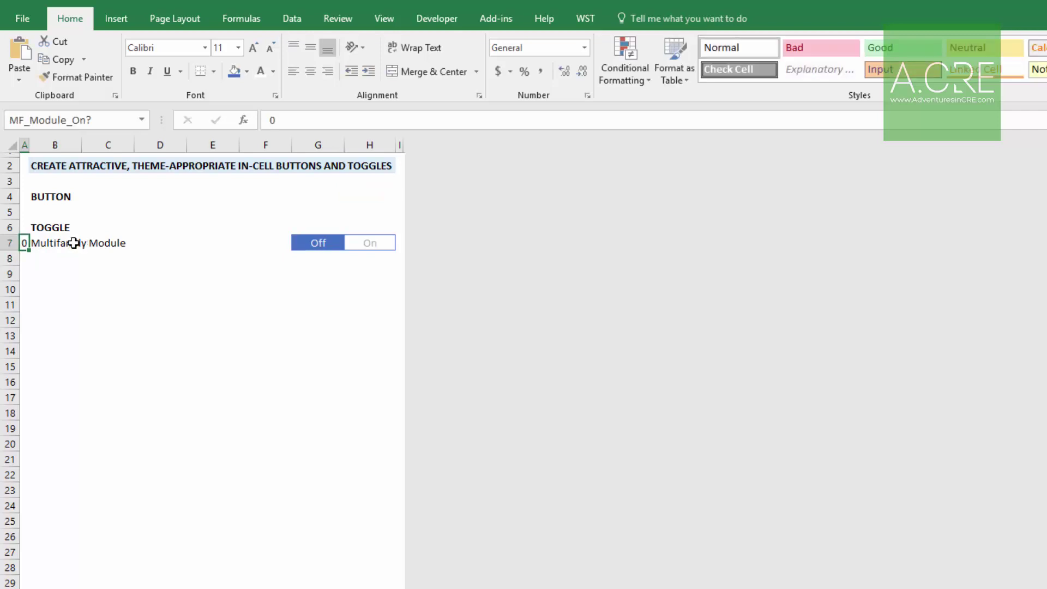
- Inspect the Off and On cells G7 and H7
click(293, 243)
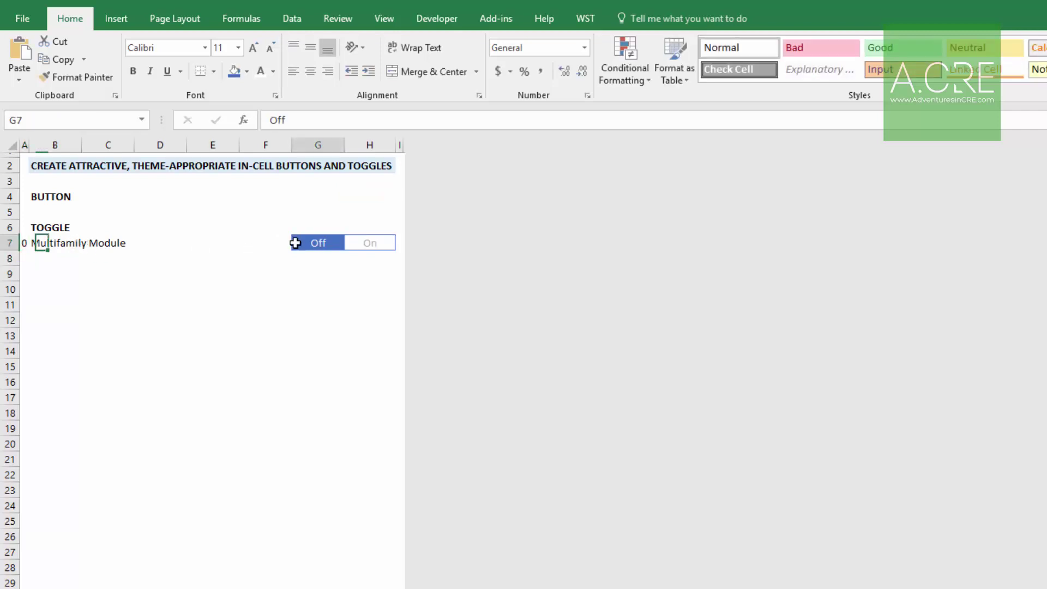
click(367, 243)
click(321, 242)
click(371, 241)
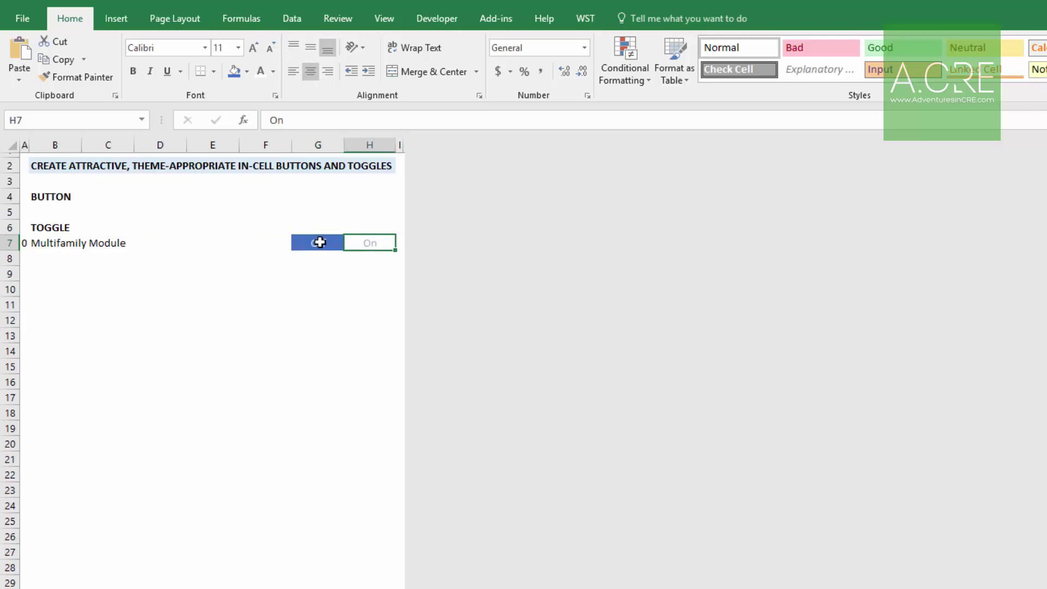
click(314, 240)
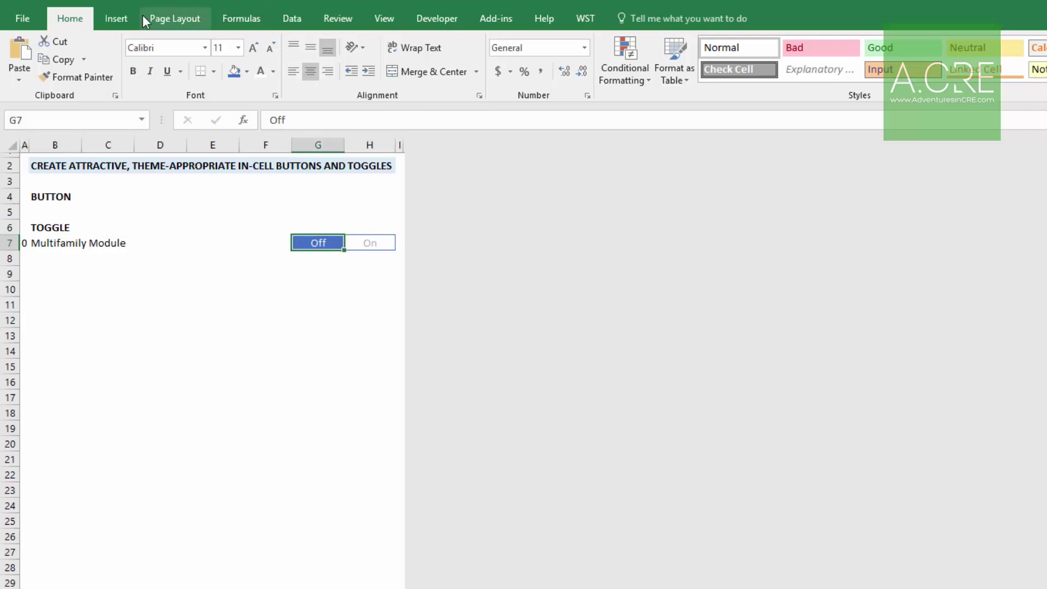
- Draw a rectangle over the Off cell G7 with no fill and no outline
click(122, 17)
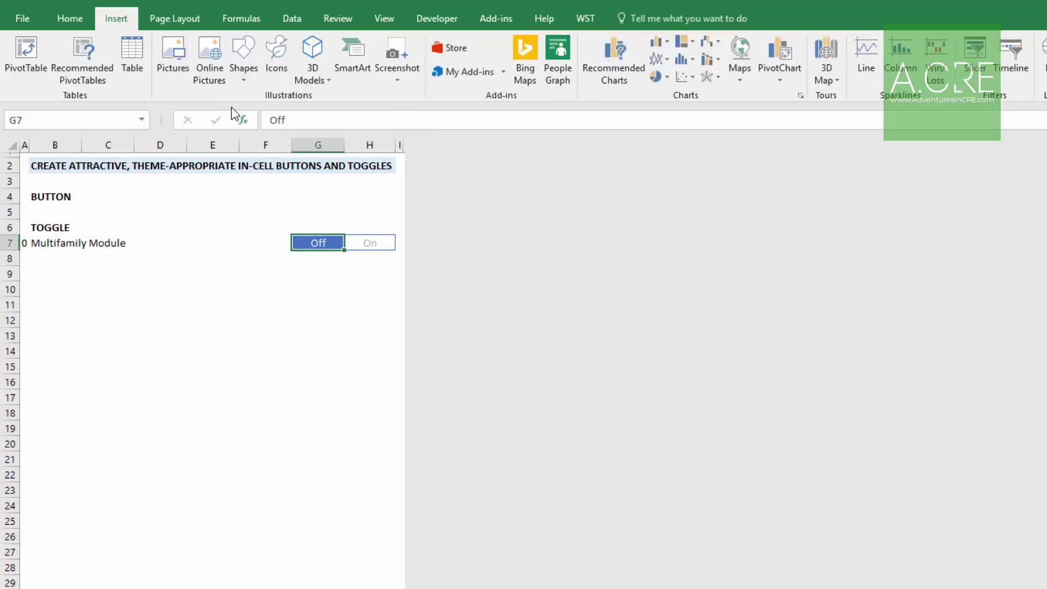
click(242, 77)
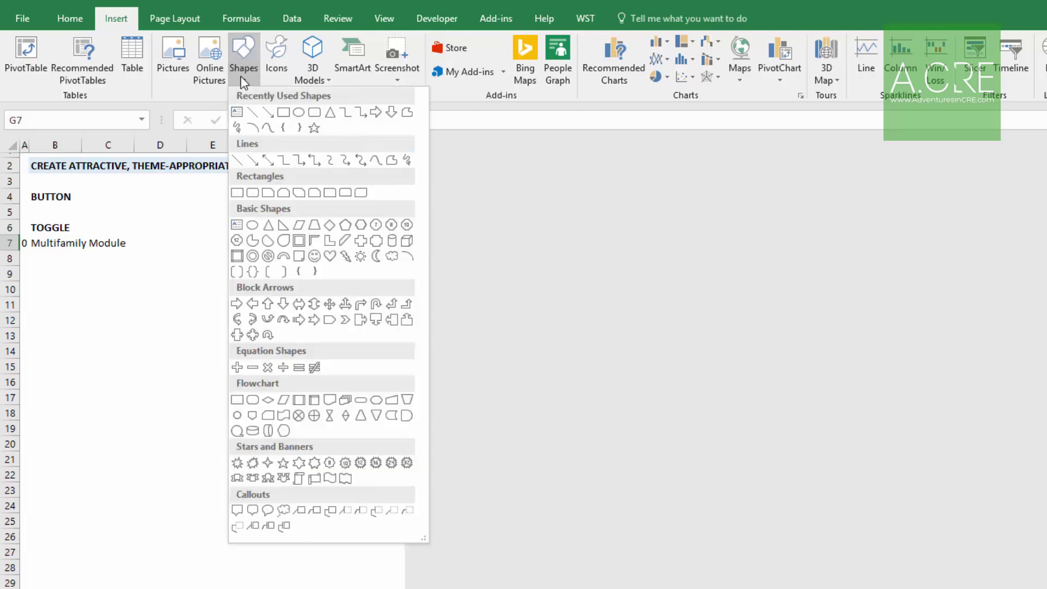
click(283, 112)
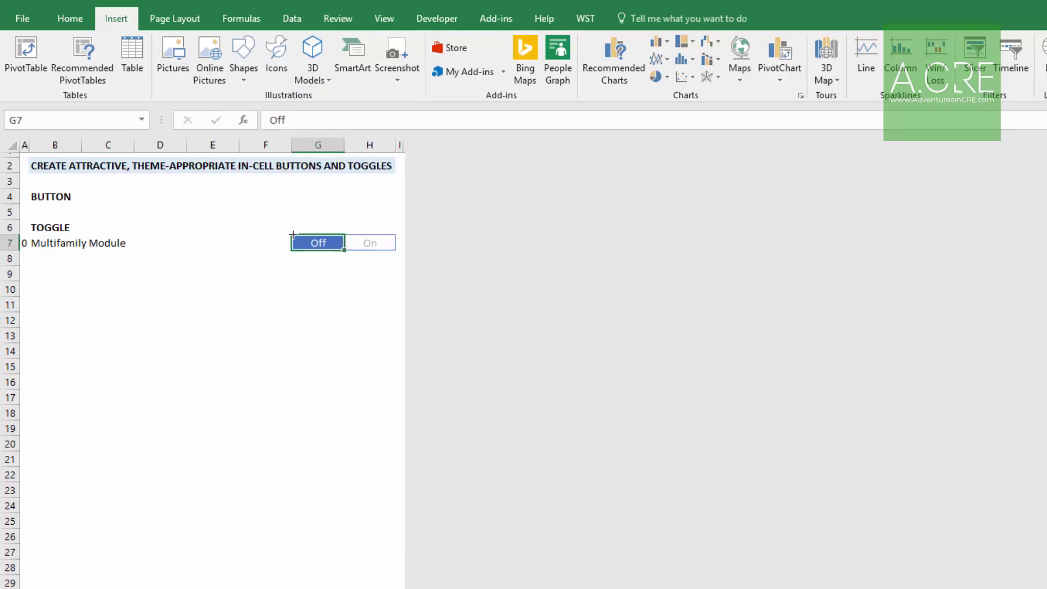
drag(293, 234, 344, 250)
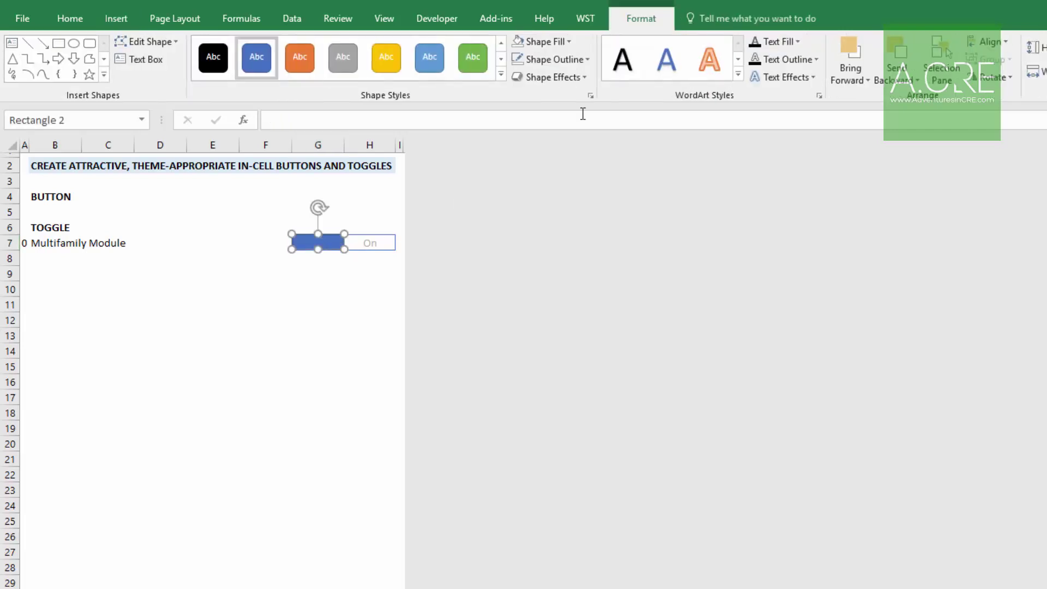
click(568, 43)
click(552, 195)
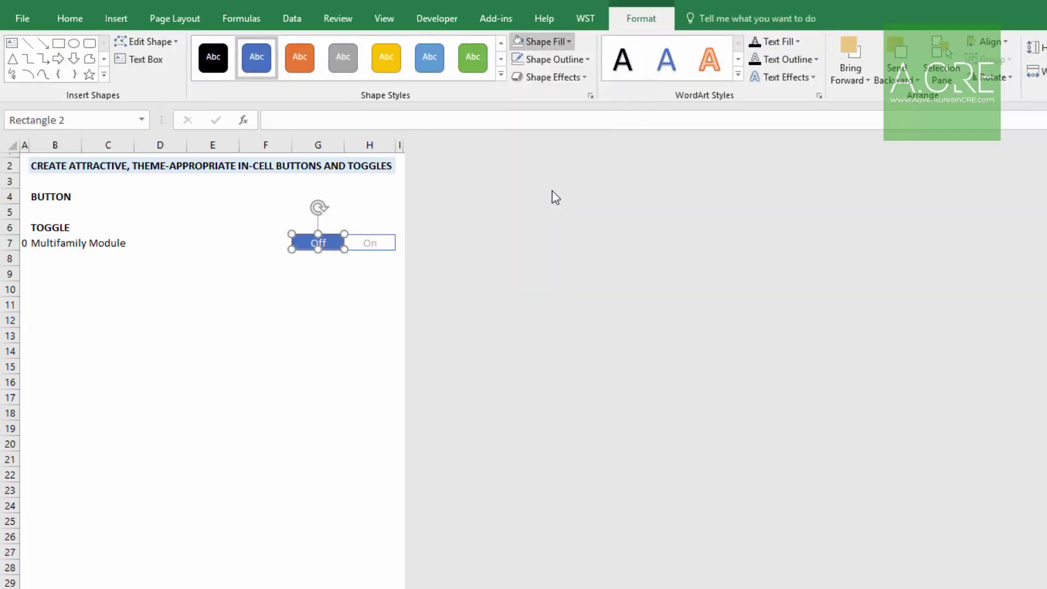
click(586, 59)
click(554, 214)
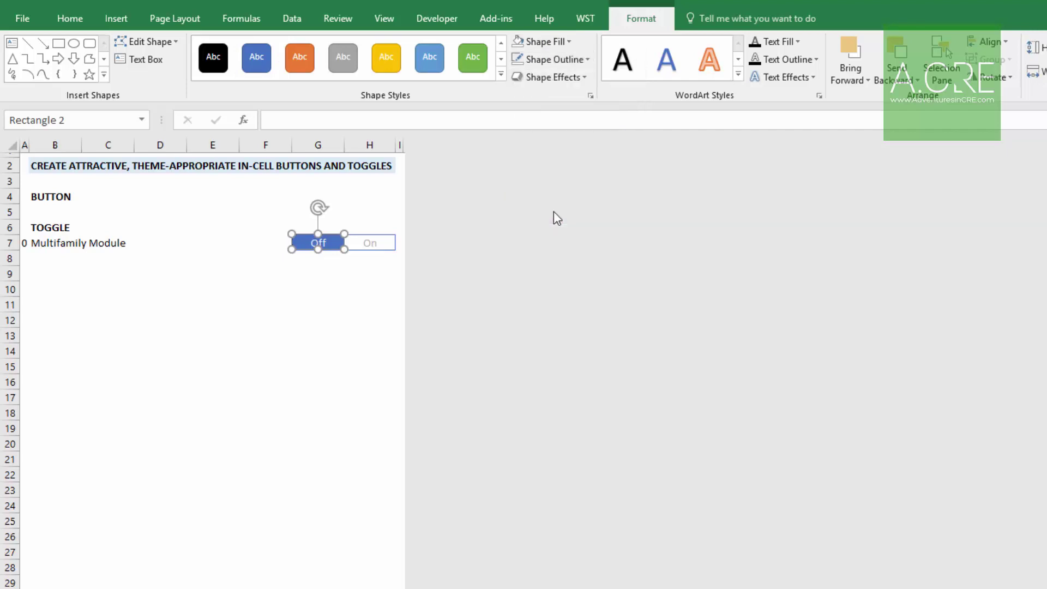
- Assign the MF_Module_Off macro to the G7 rectangle, then select cell H7
right_click(334, 249)
click(402, 475)
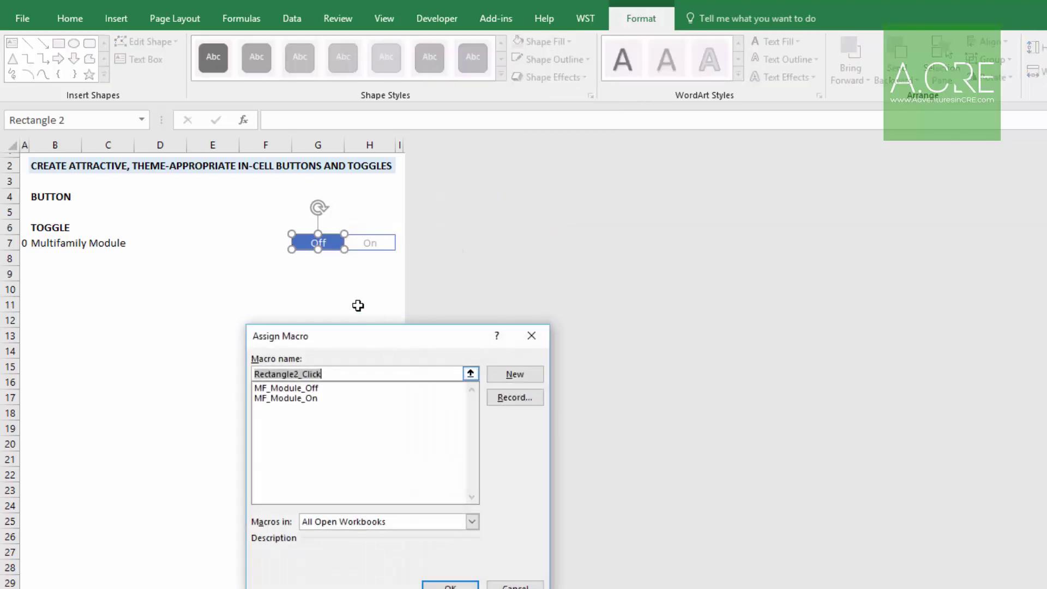
double_click(311, 389)
click(371, 242)
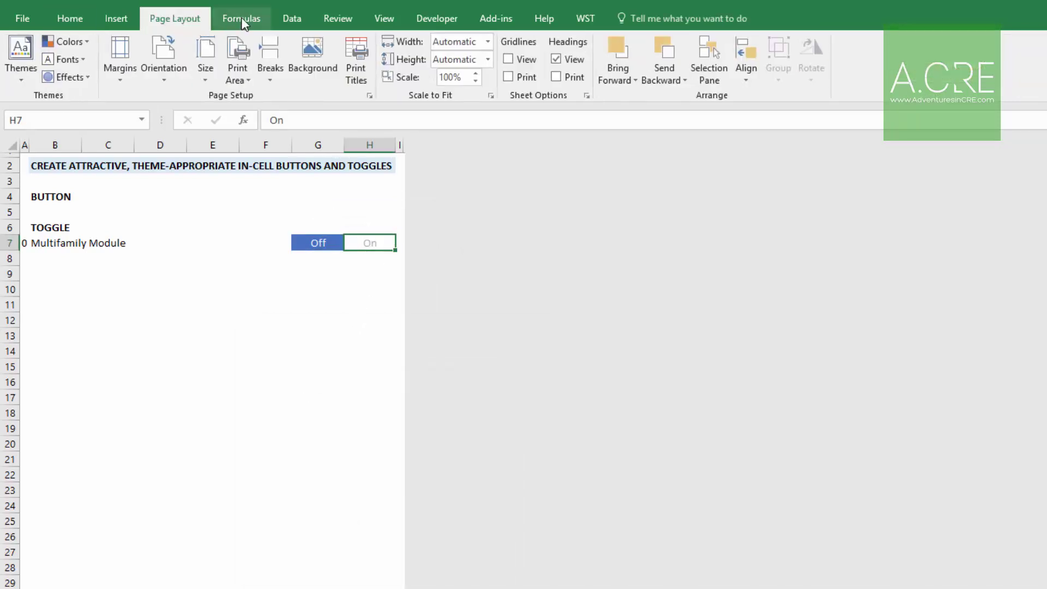
- Dismiss the VBA debugger error raised while starting the rectangle over H7
click(119, 18)
click(240, 77)
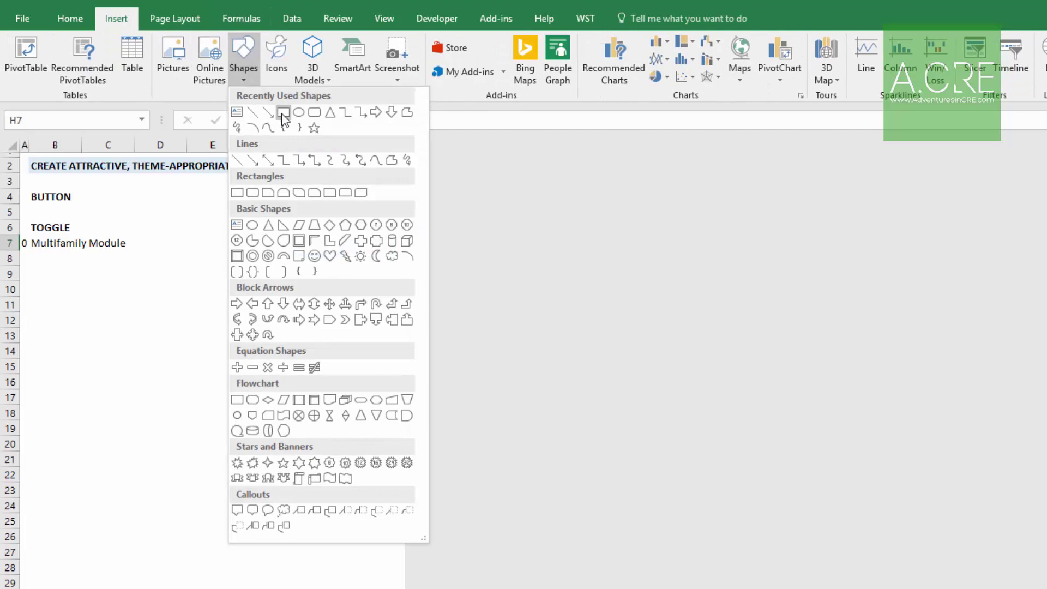
click(283, 116)
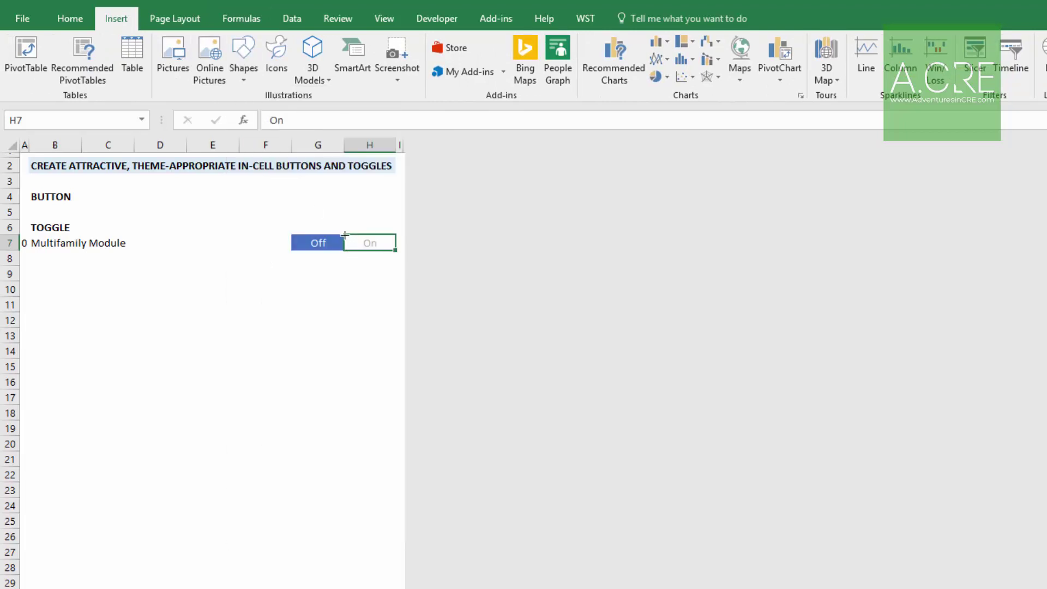
click(367, 243)
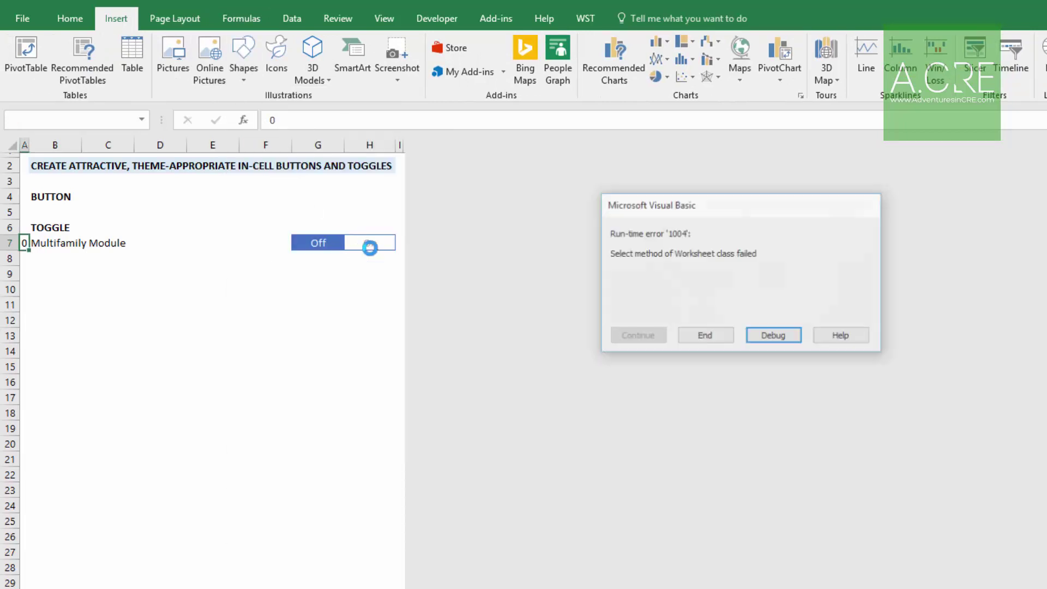
click(788, 335)
key(alt+q)
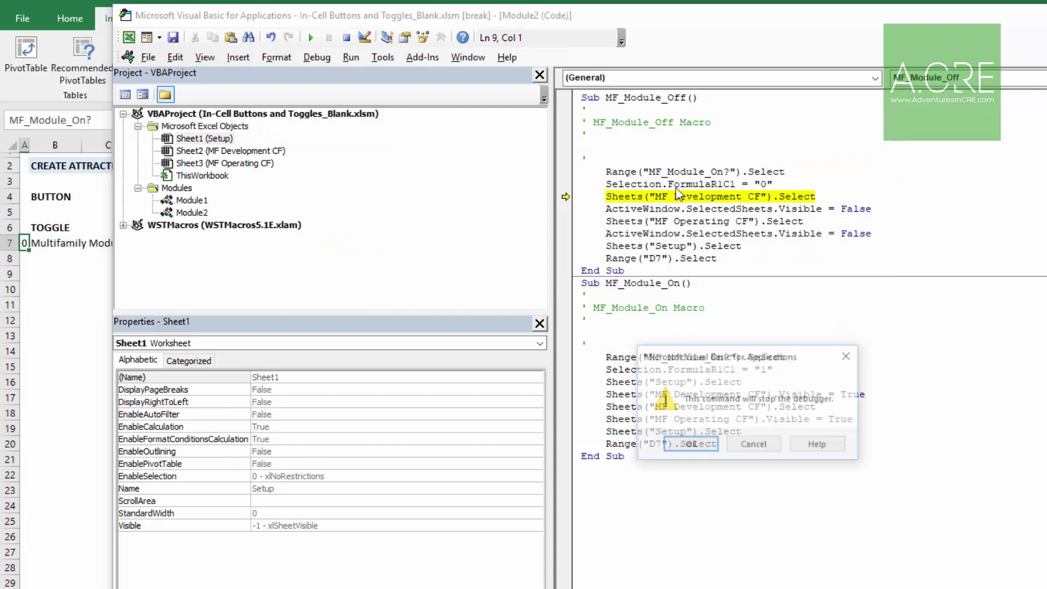
click(685, 442)
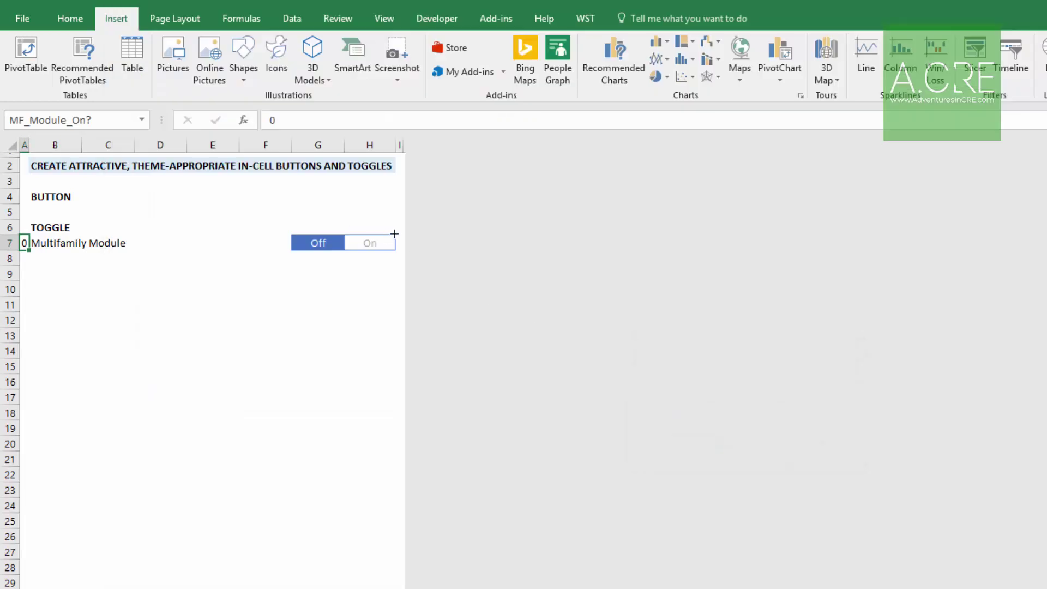
- Draw a rectangle over the On cell H7 with no fill and no outline
drag(395, 235, 344, 250)
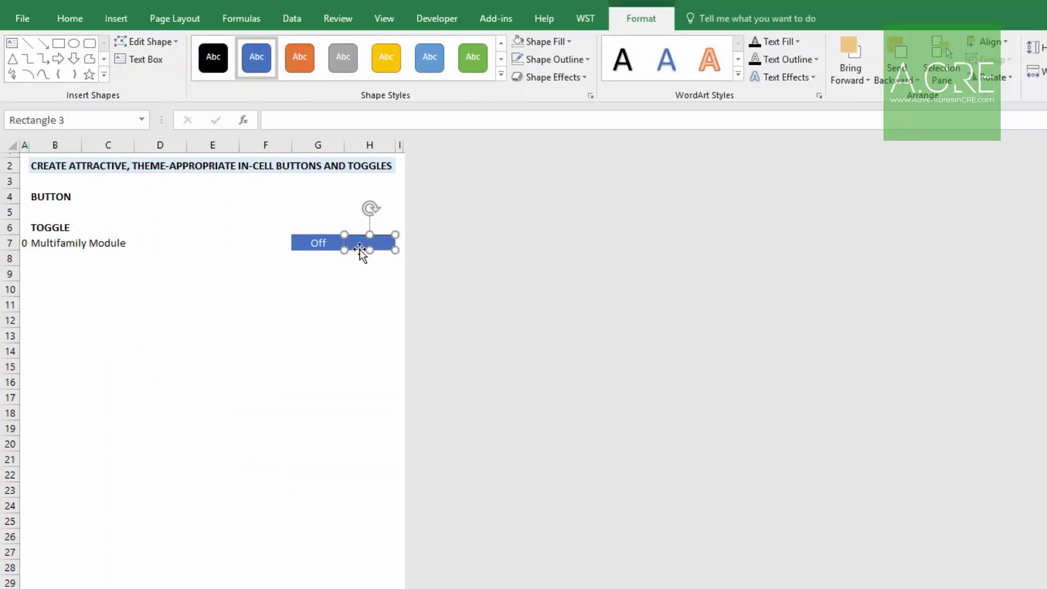
click(559, 41)
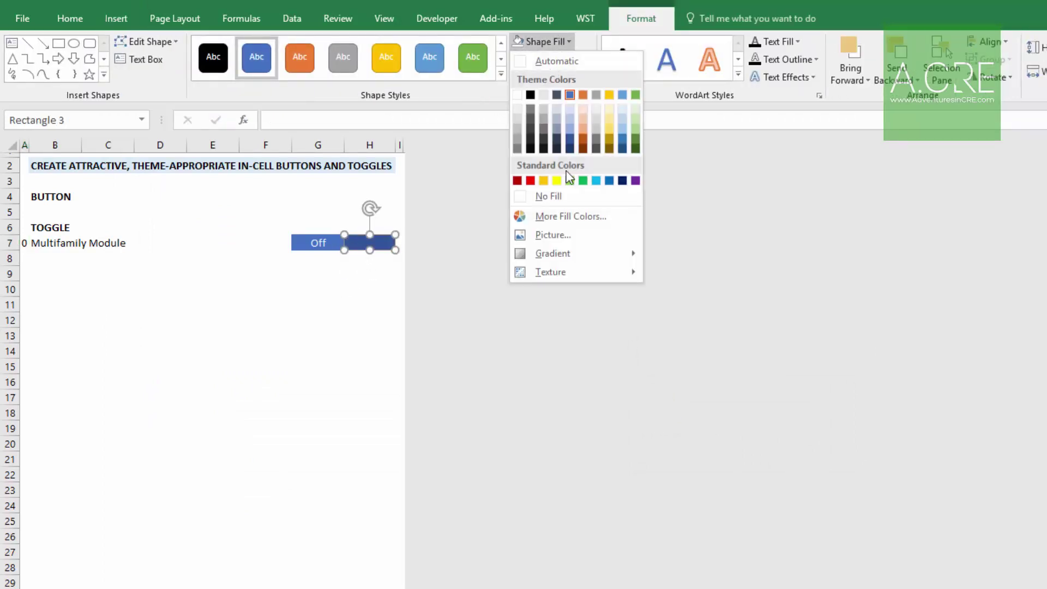
click(556, 194)
click(576, 60)
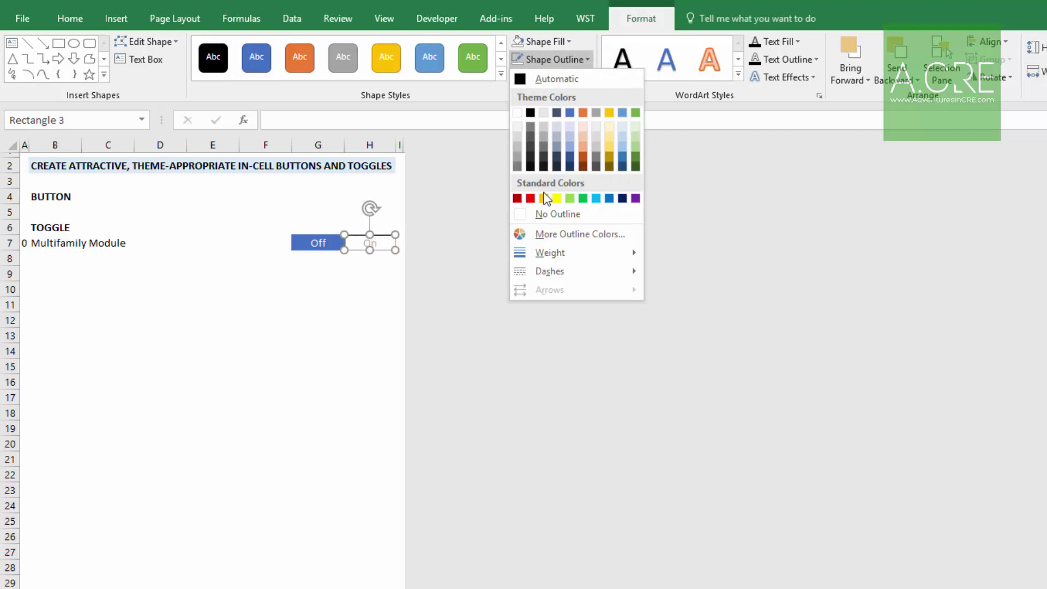
click(548, 217)
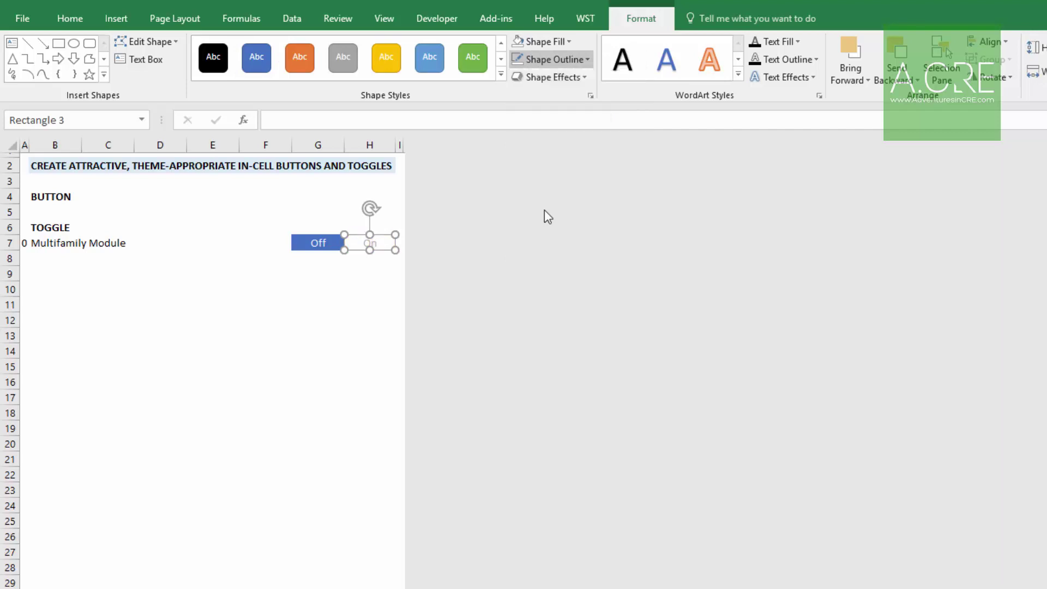
- Assign the MF_Module_On macro to the H7 rectangle
right_click(385, 252)
click(454, 481)
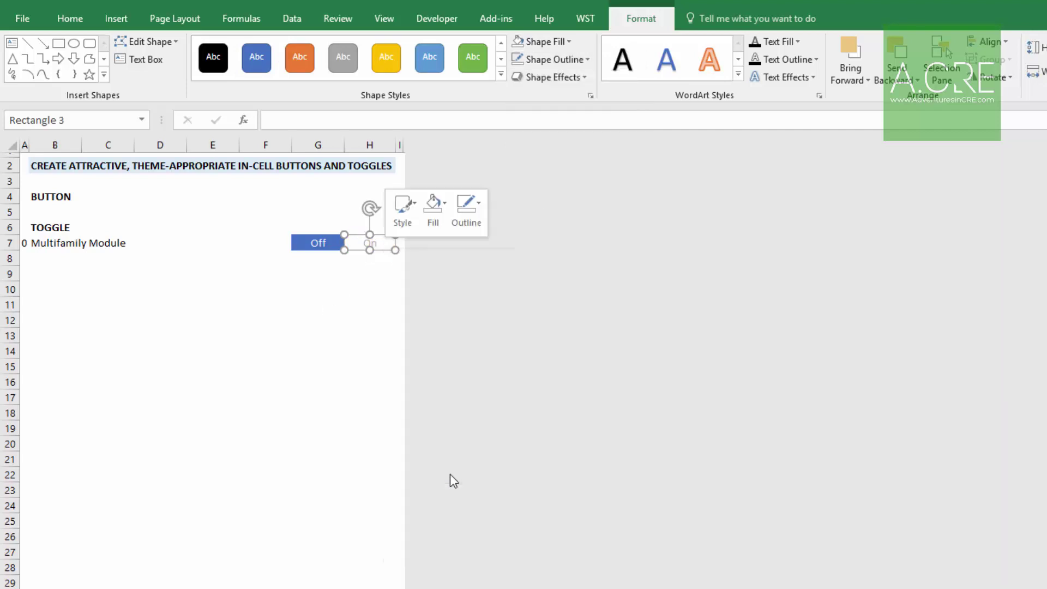
double_click(364, 397)
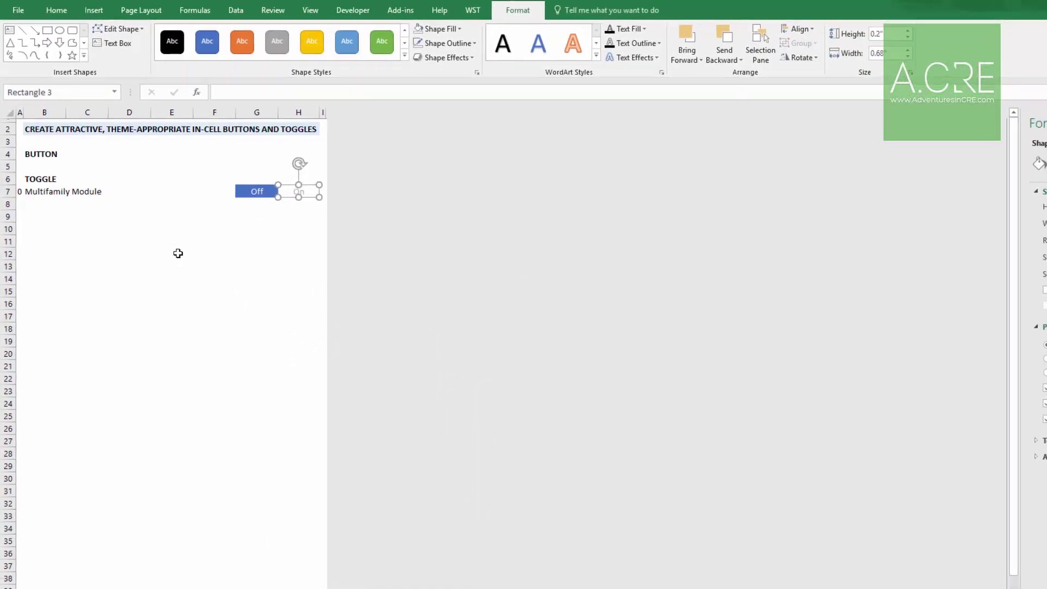
click(176, 239)
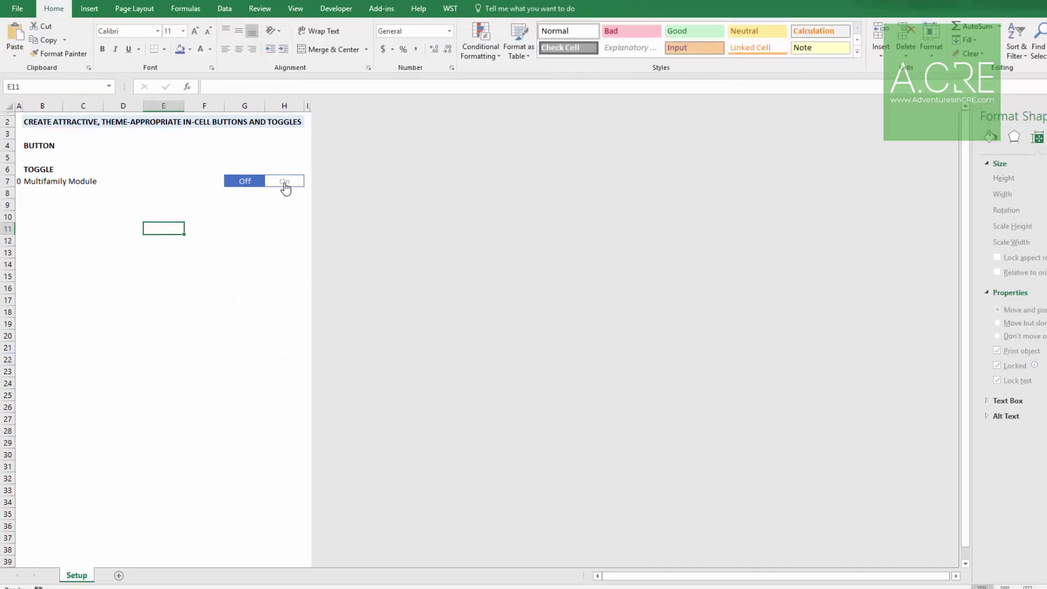
click(284, 182)
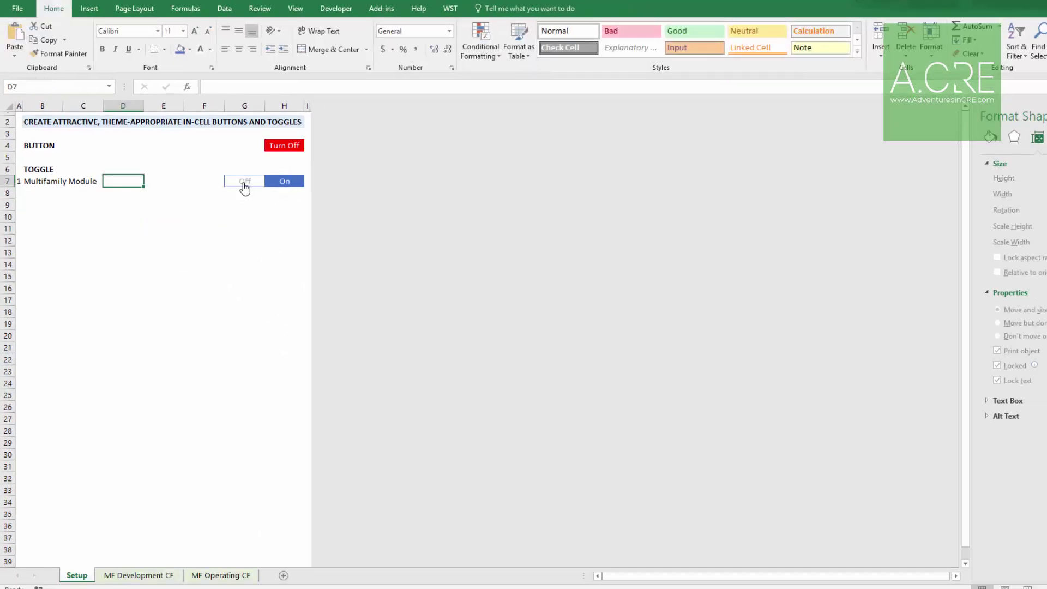
click(245, 183)
click(280, 182)
click(244, 180)
click(284, 184)
click(282, 145)
click(284, 183)
click(247, 182)
click(286, 185)
click(285, 148)
click(165, 186)
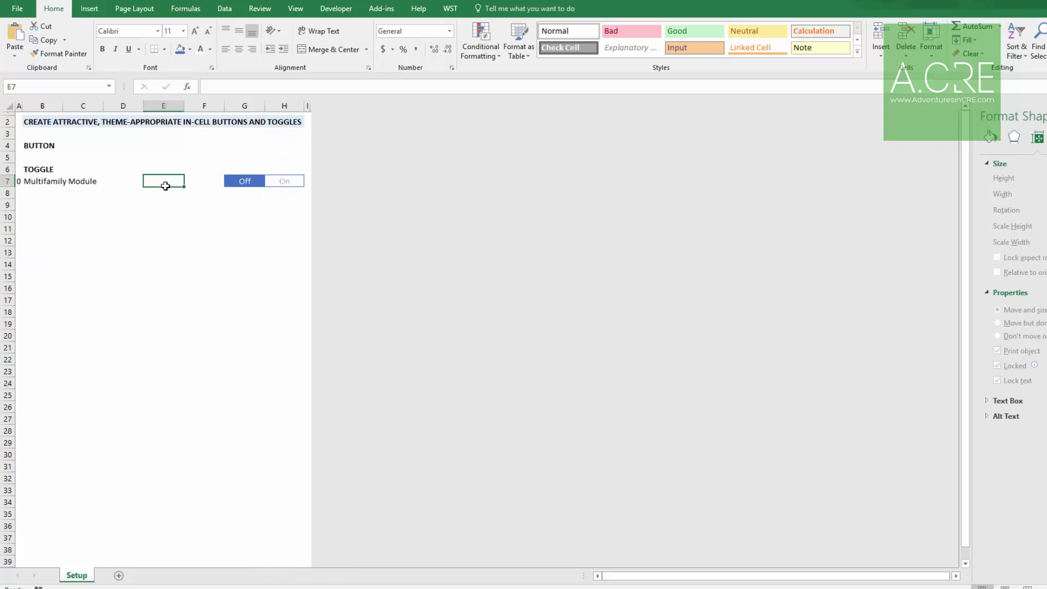